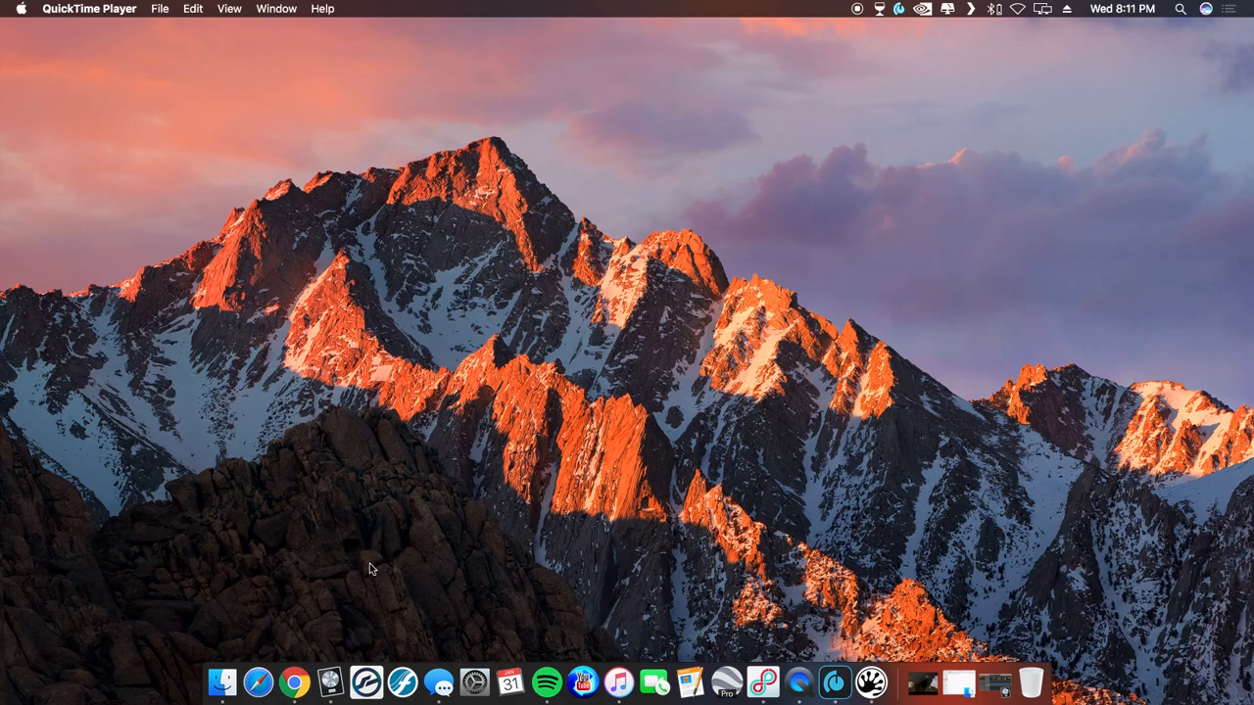
Check the Downloads folder for the wildlife movie, close that window, and restore the minimized Africa wildlife project.
left_click(226, 678)
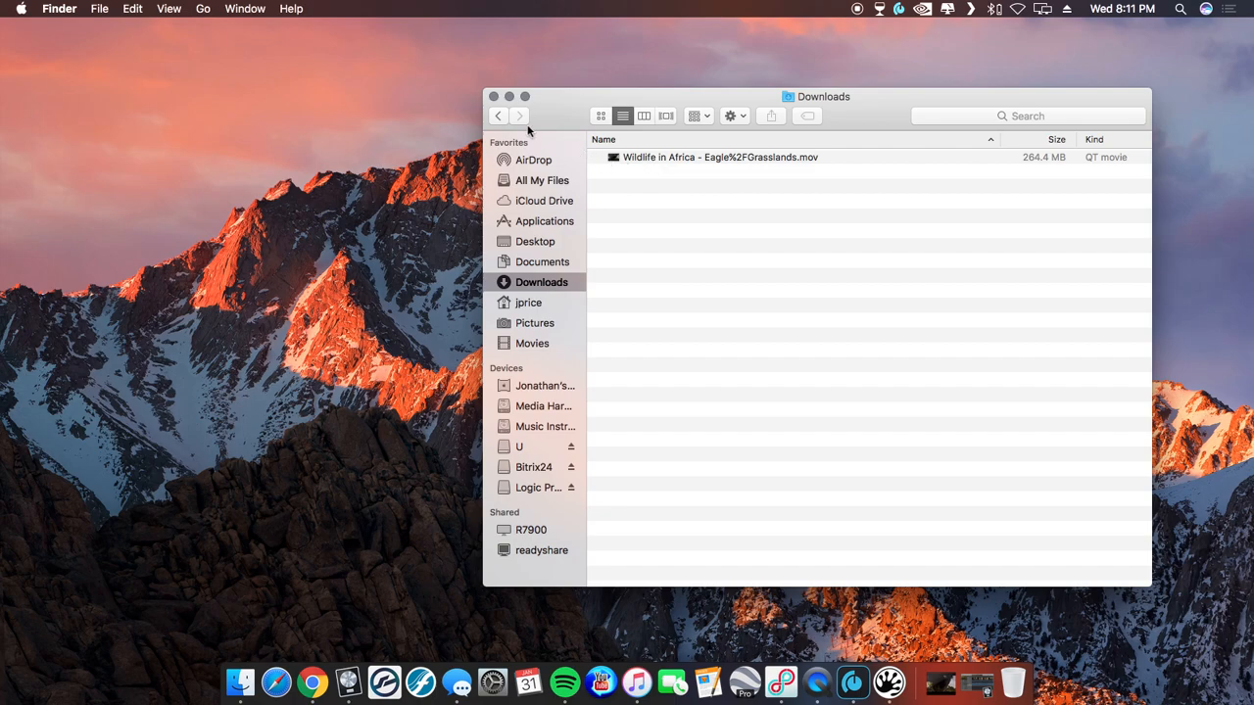
left_click(494, 97)
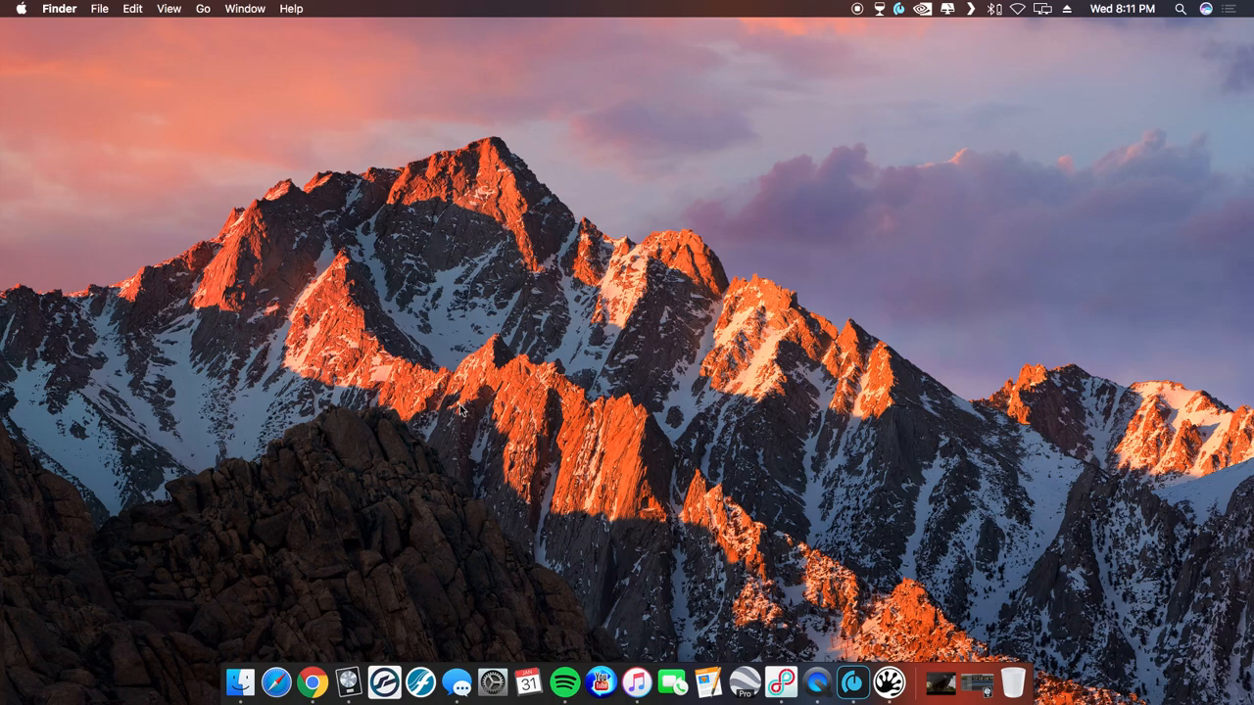
left_click(987, 688)
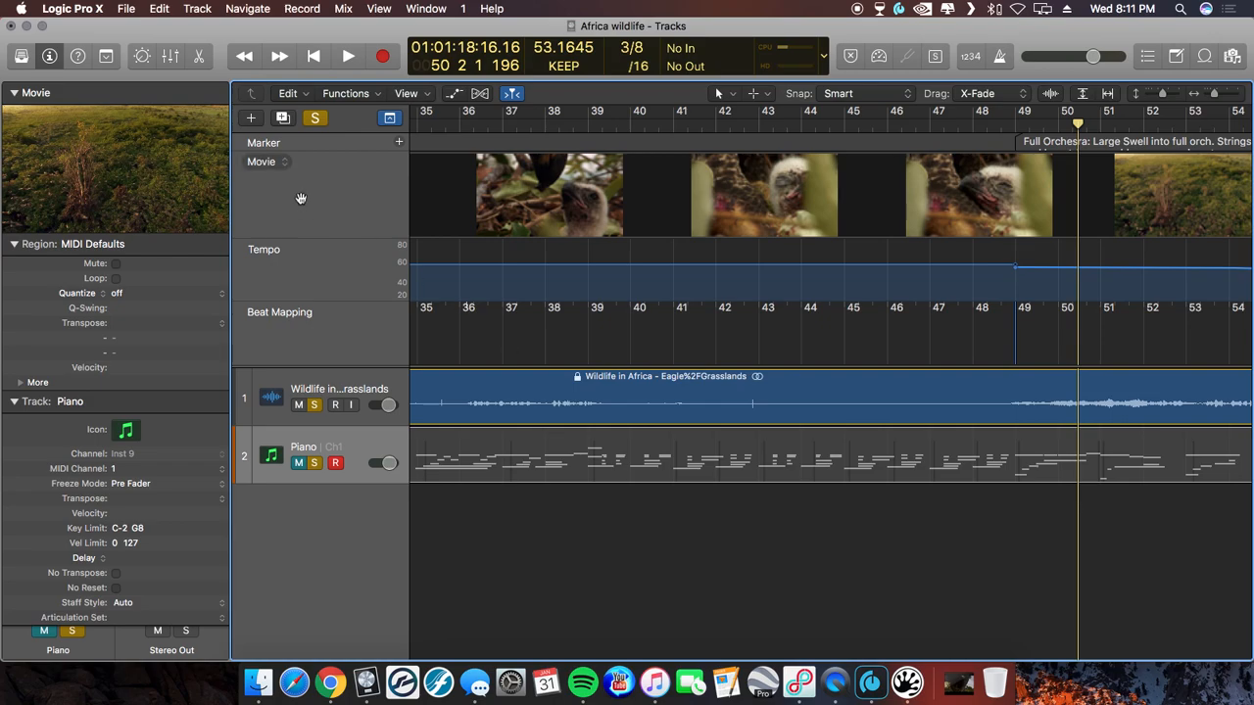
Create a new project with one Kontakt 5 software instrument track on Output 1 + 2, keeping the Africa wildlife project open.
left_click(128, 10)
left_click(133, 27)
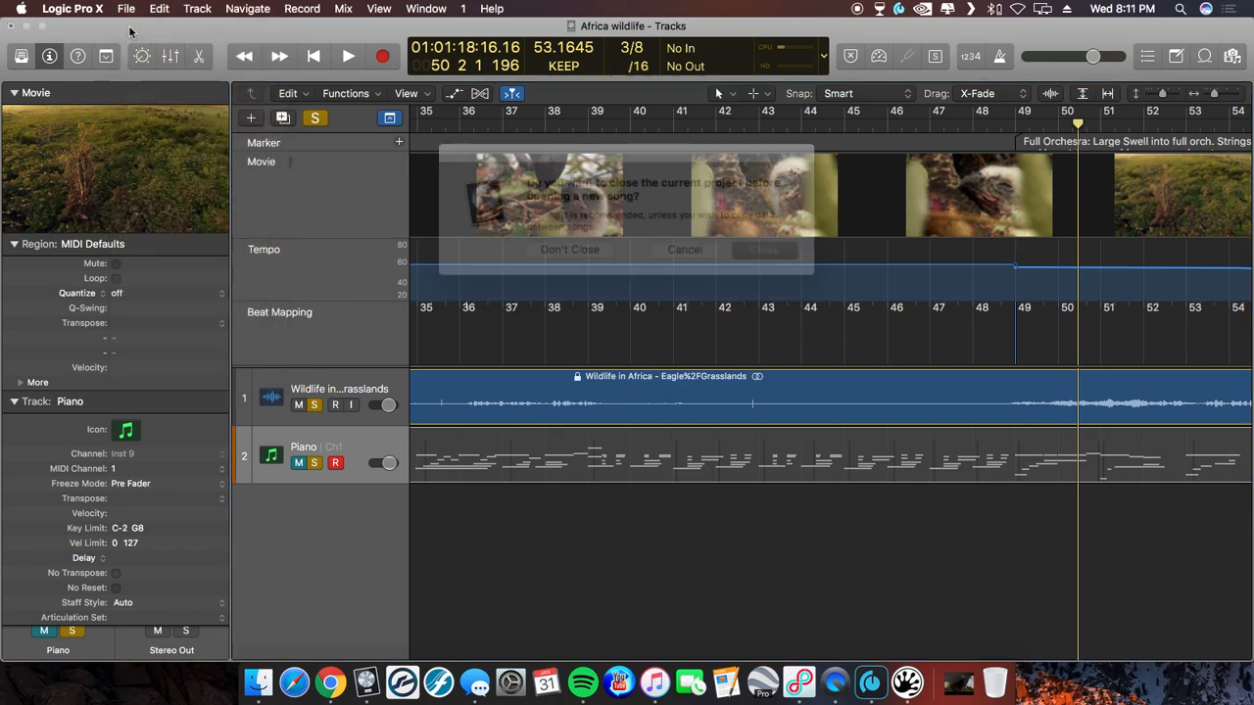
left_click(575, 248)
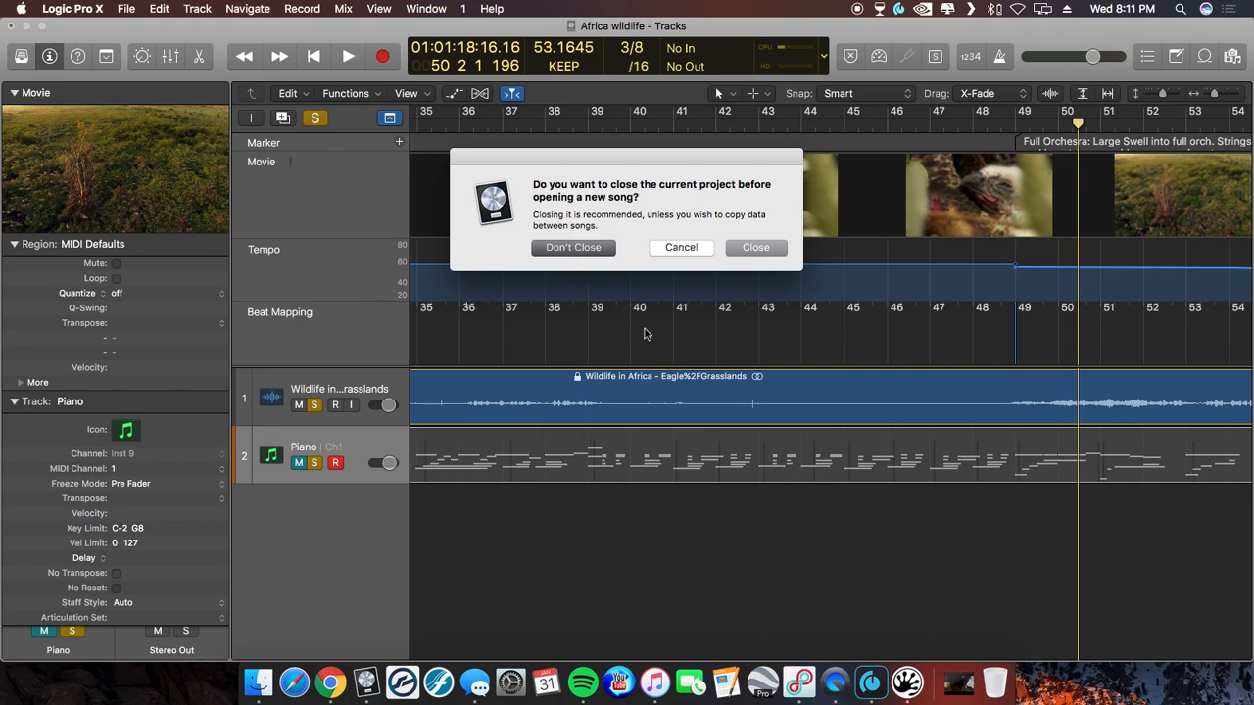
key("Escape")
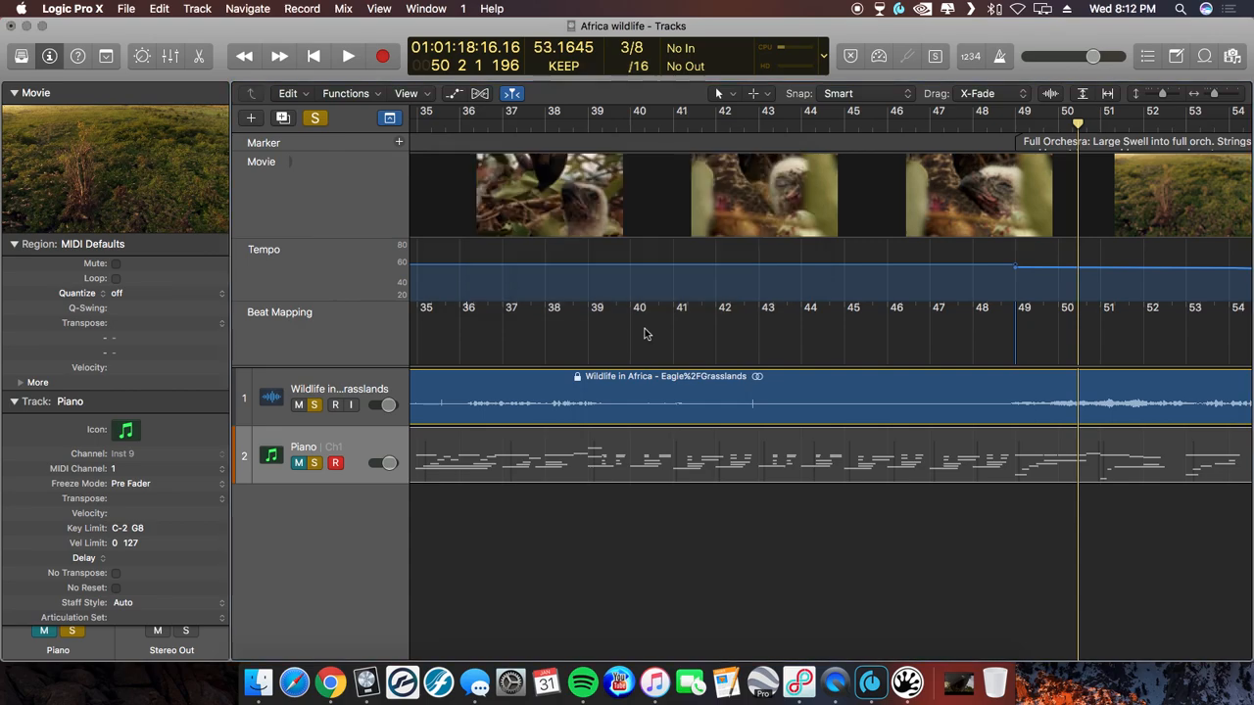
key("super+n")
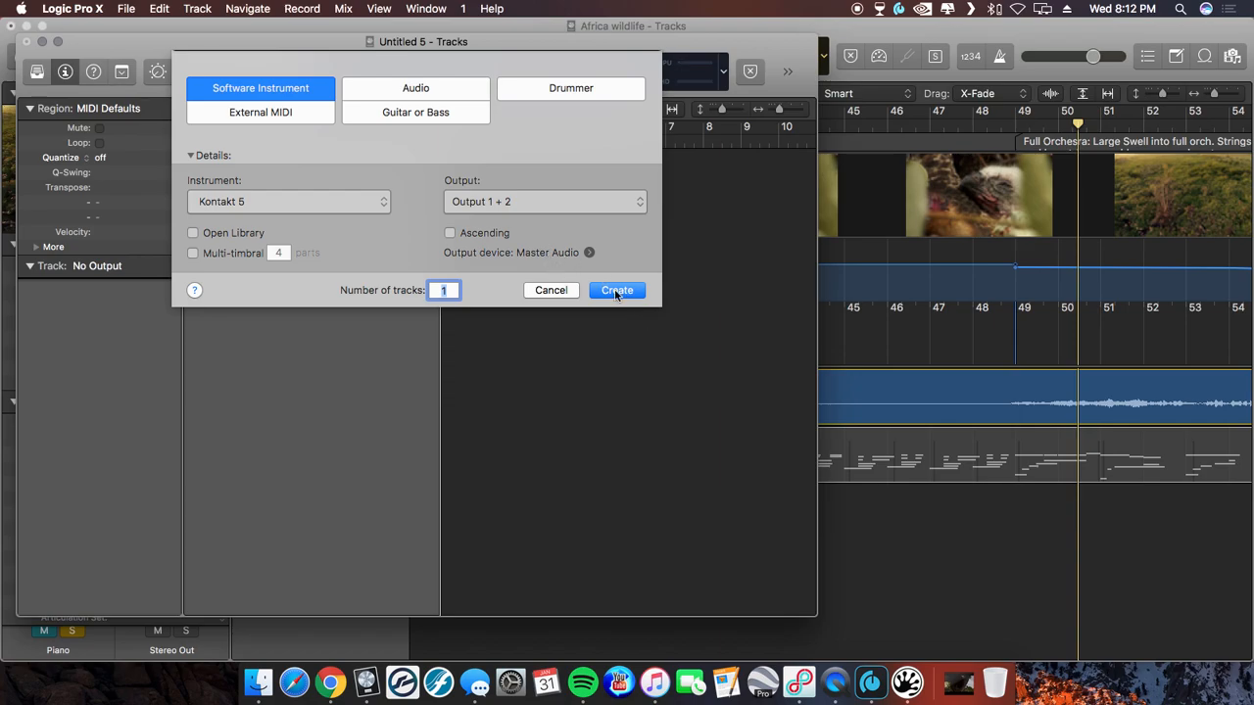
left_click(616, 293)
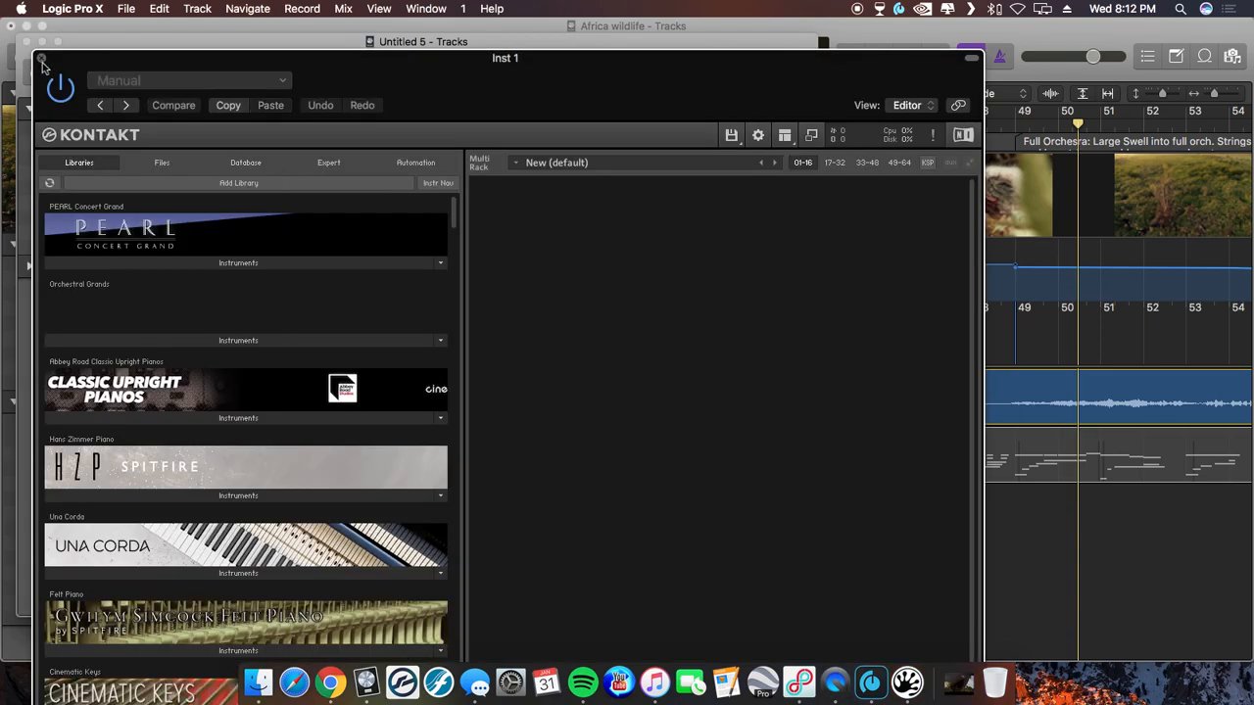
Close the Kontakt plug-in window and enlarge the new project's window to fill the desktop.
left_click(41, 58)
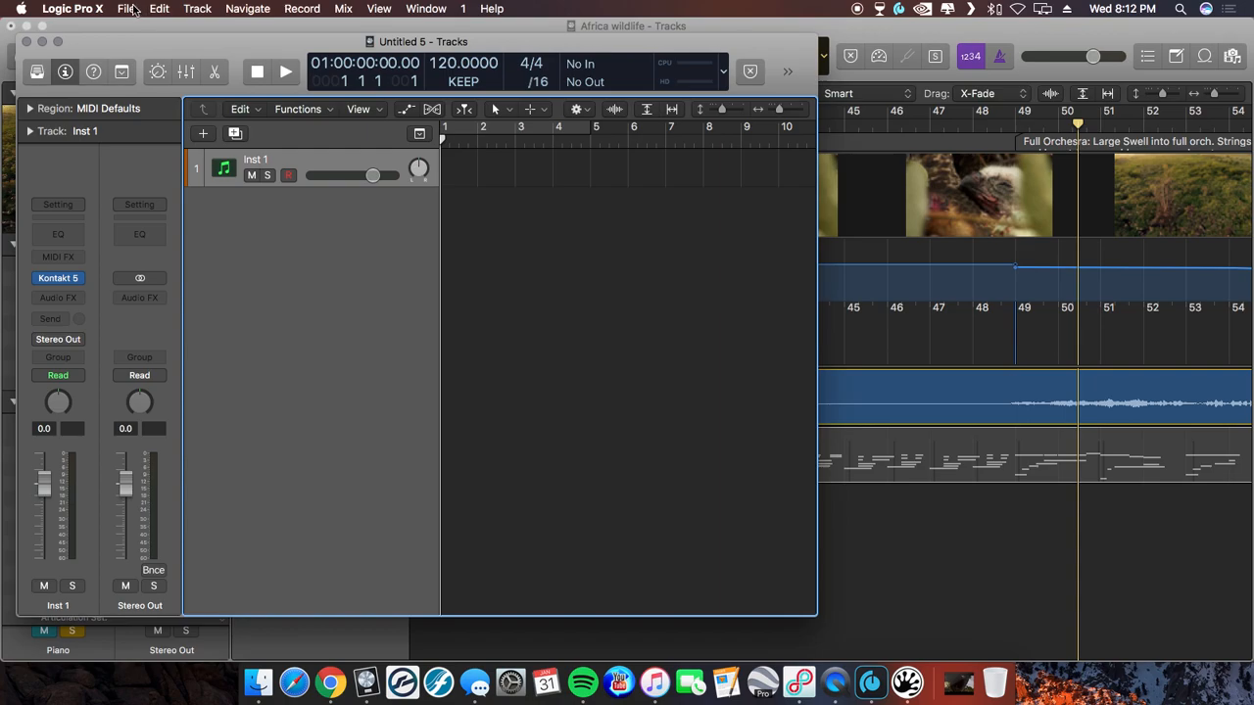
left_click_drag(601, 41, 576, 17)
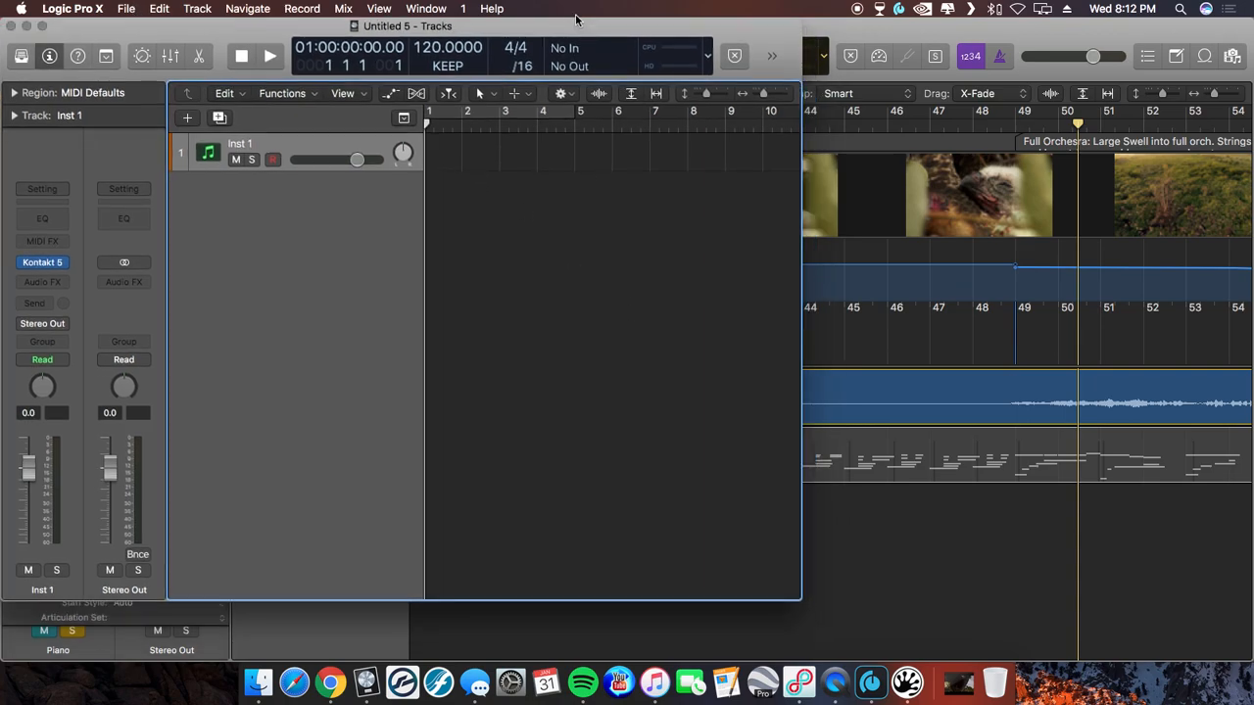
left_click_drag(809, 599, 1252, 660)
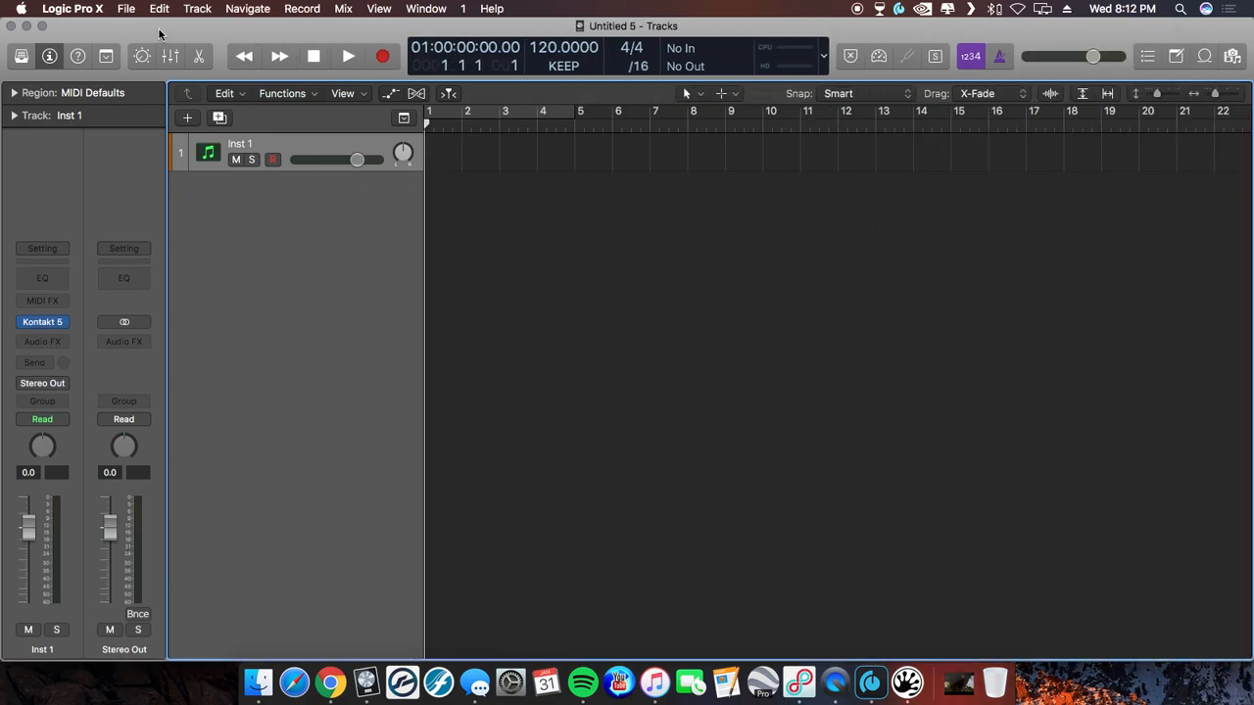
Open the movie Wildlife in Africa - Eagle%2FGrasslands.mov from Downloads with its audio track extracted, using the 30 fps frame rate.
left_click(128, 10)
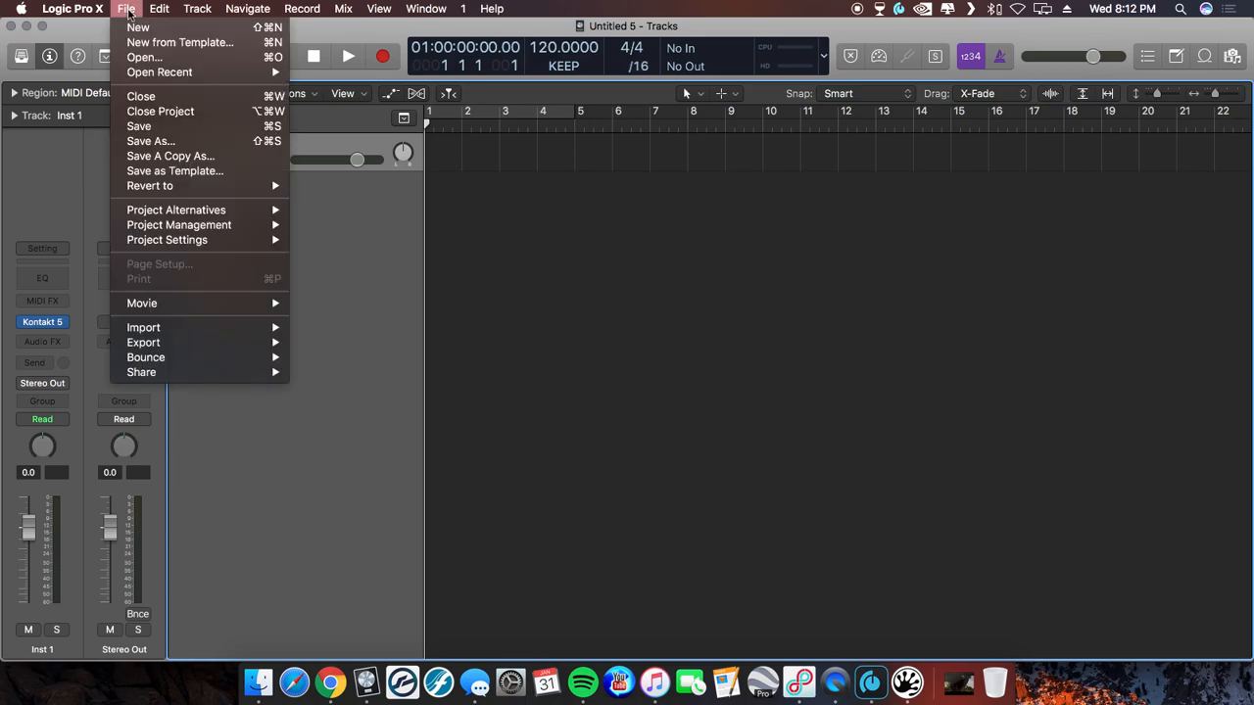
mouse_move(142, 308)
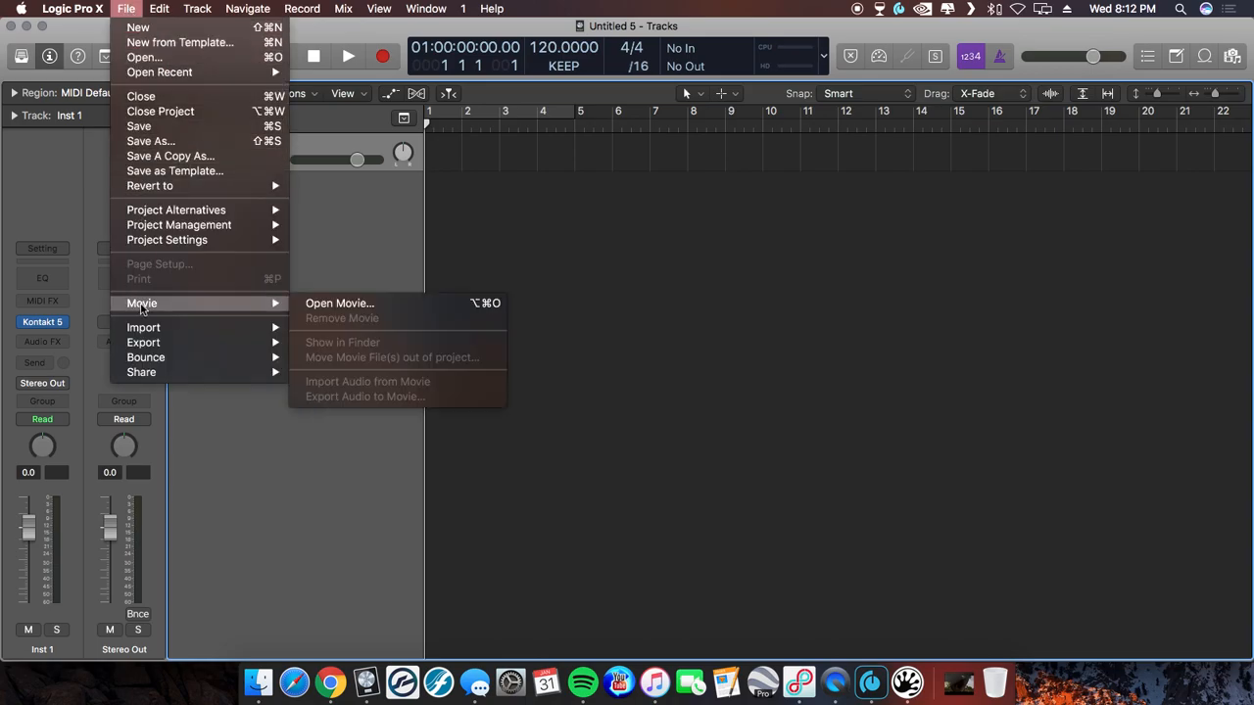
left_click(319, 305)
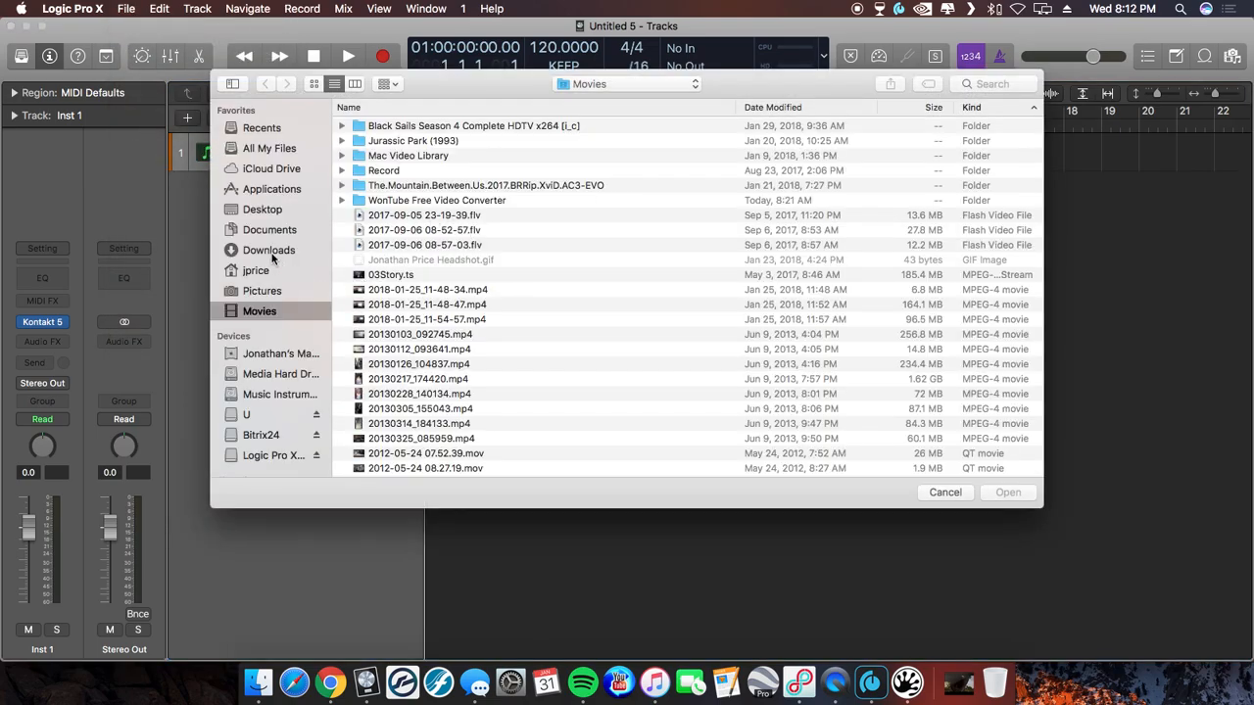
left_click(262, 210)
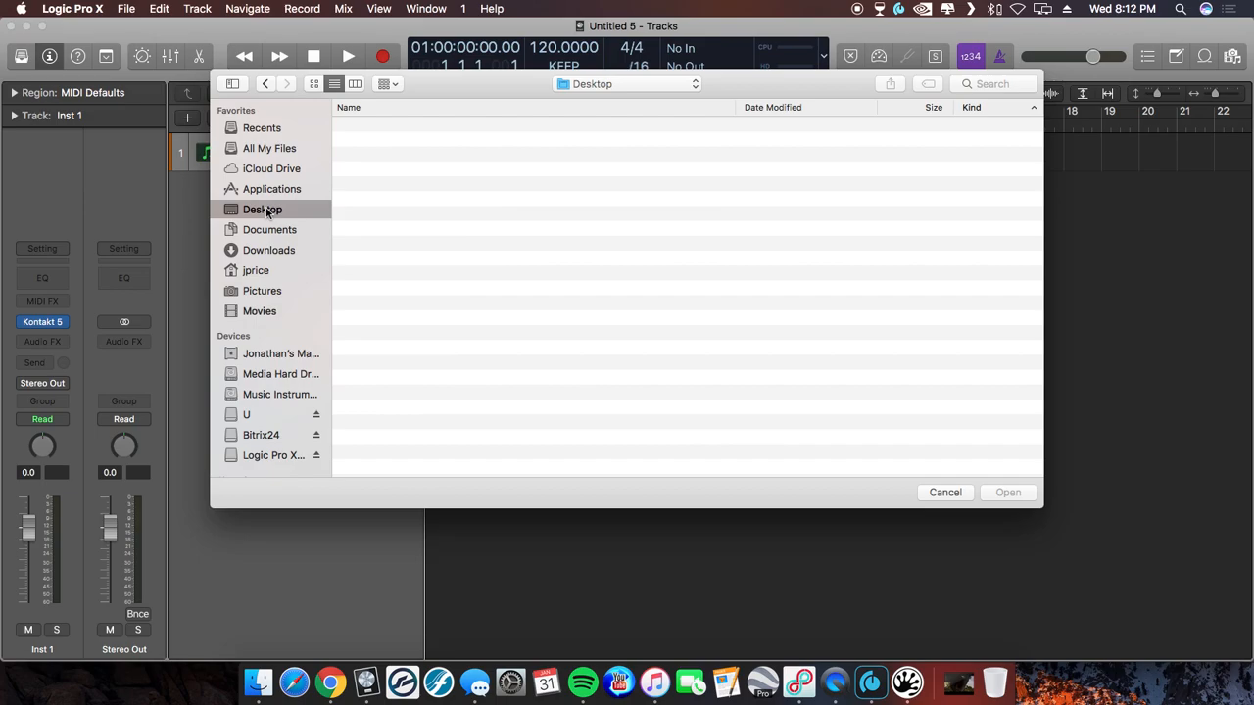
left_click(270, 251)
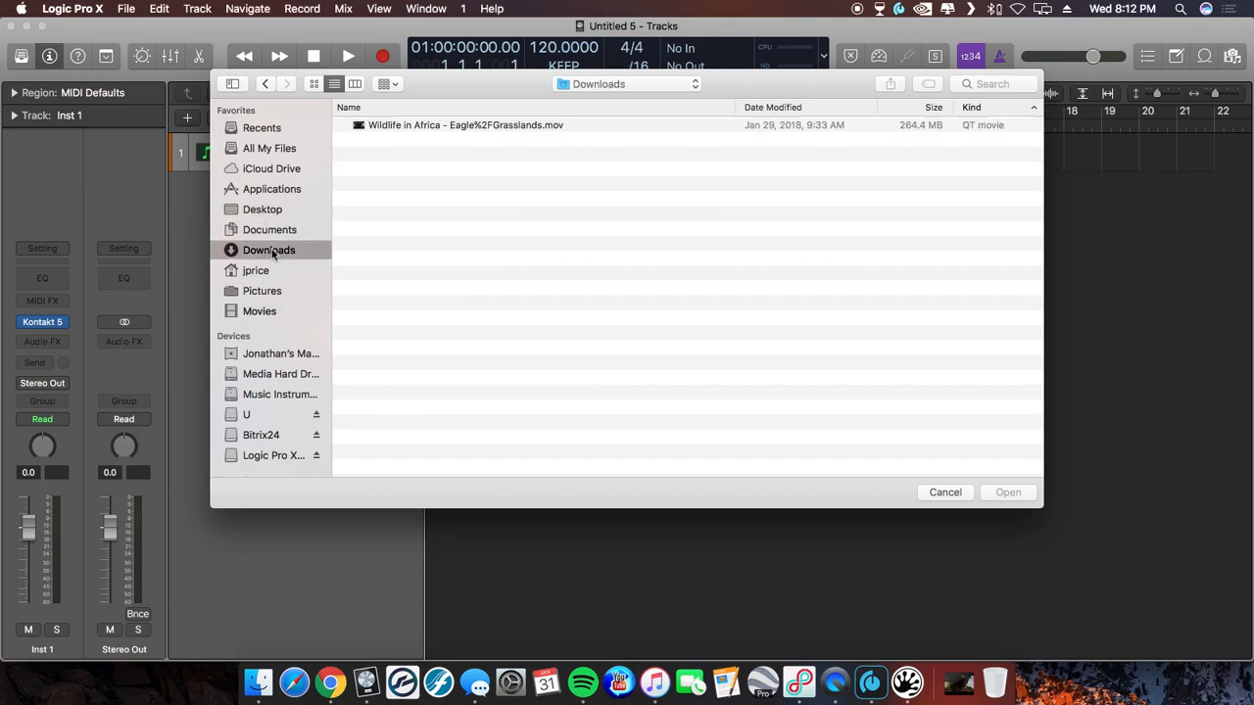
left_click(410, 128)
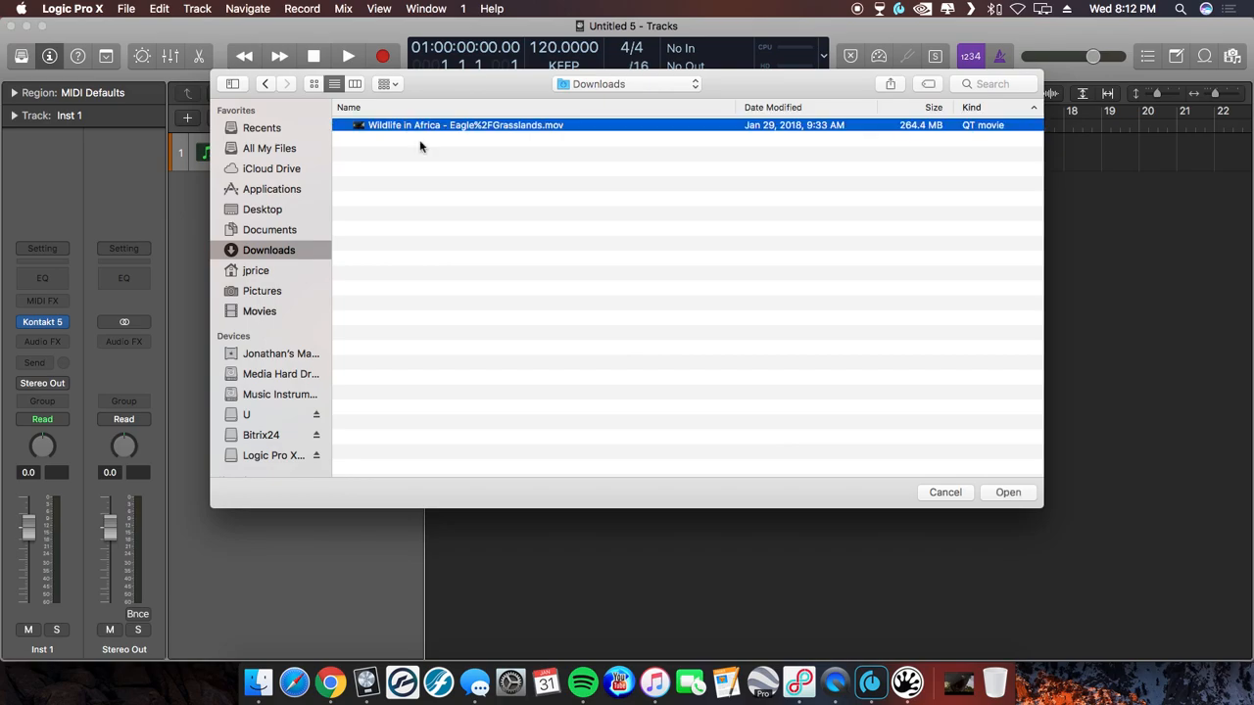
left_click(1005, 492)
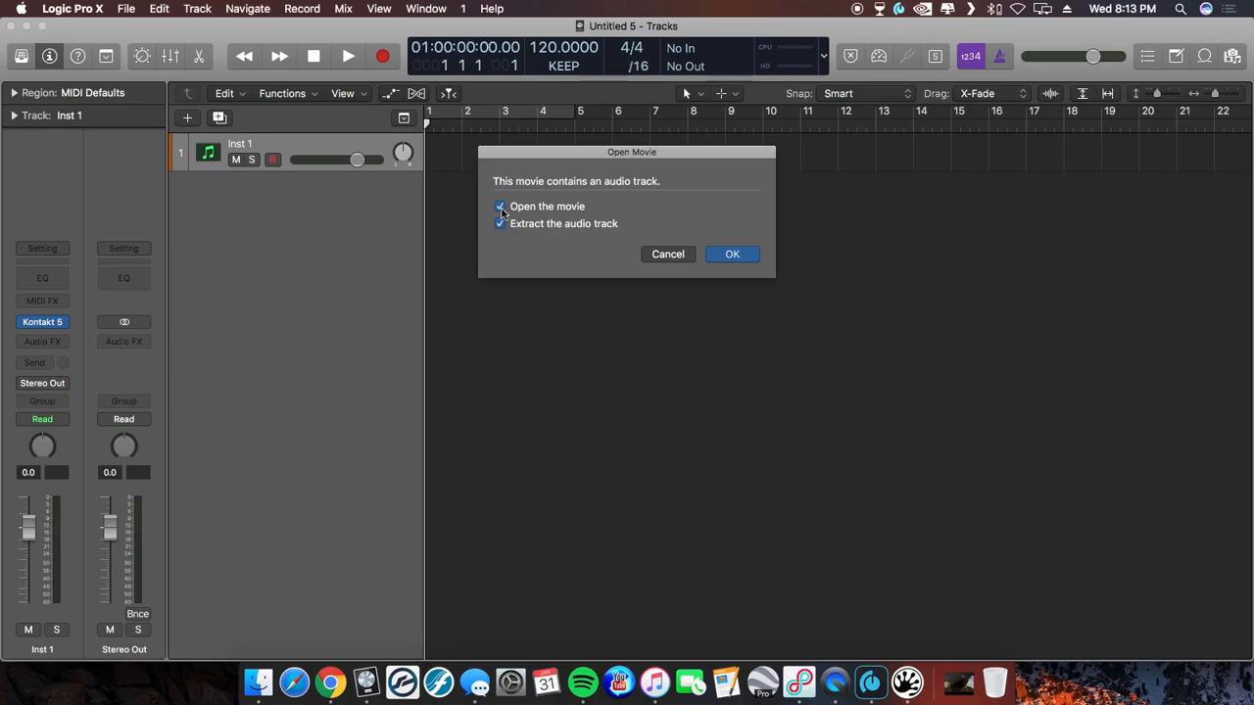
left_click(733, 255)
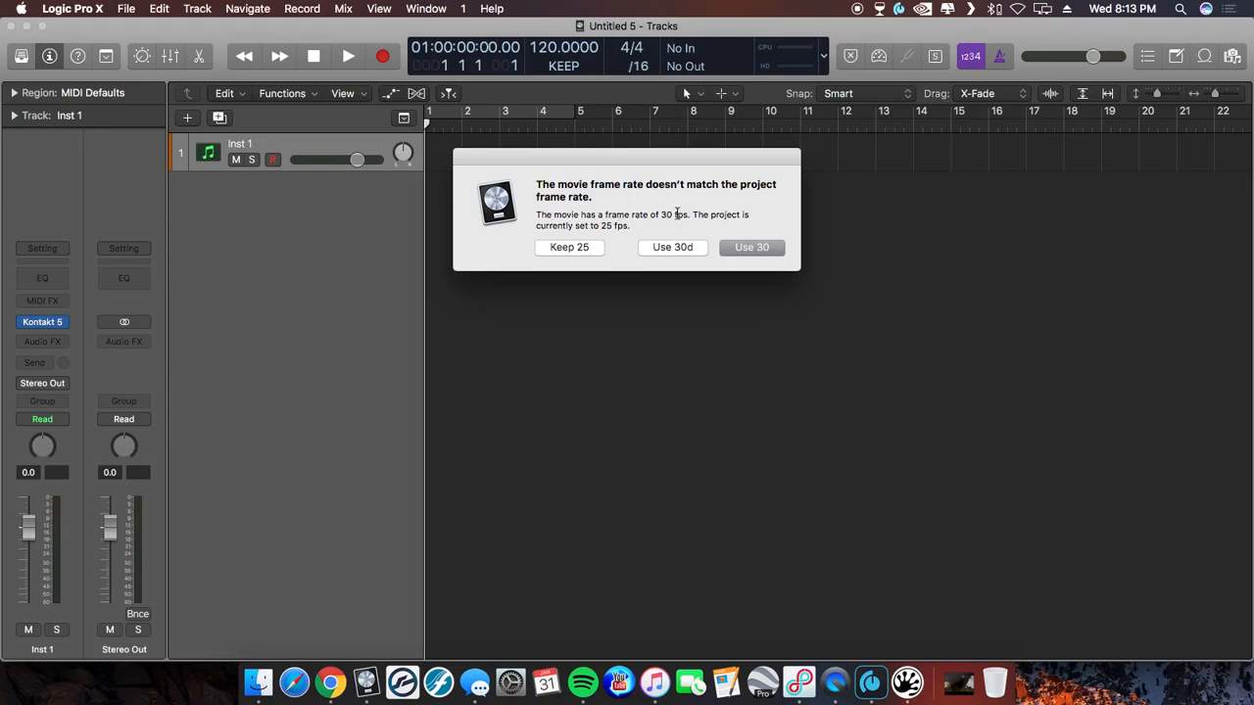
left_click(757, 251)
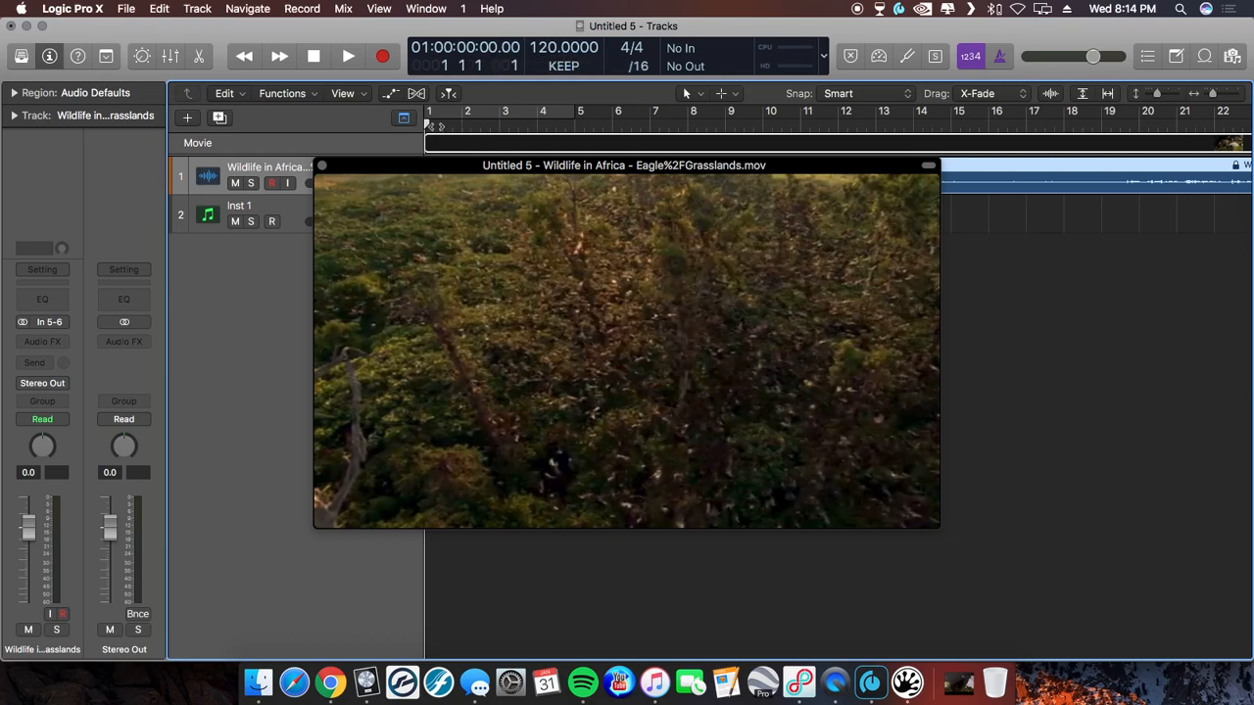
Play the imported wildlife movie from the beginning to its end and stop playback.
mouse_move(583, 289)
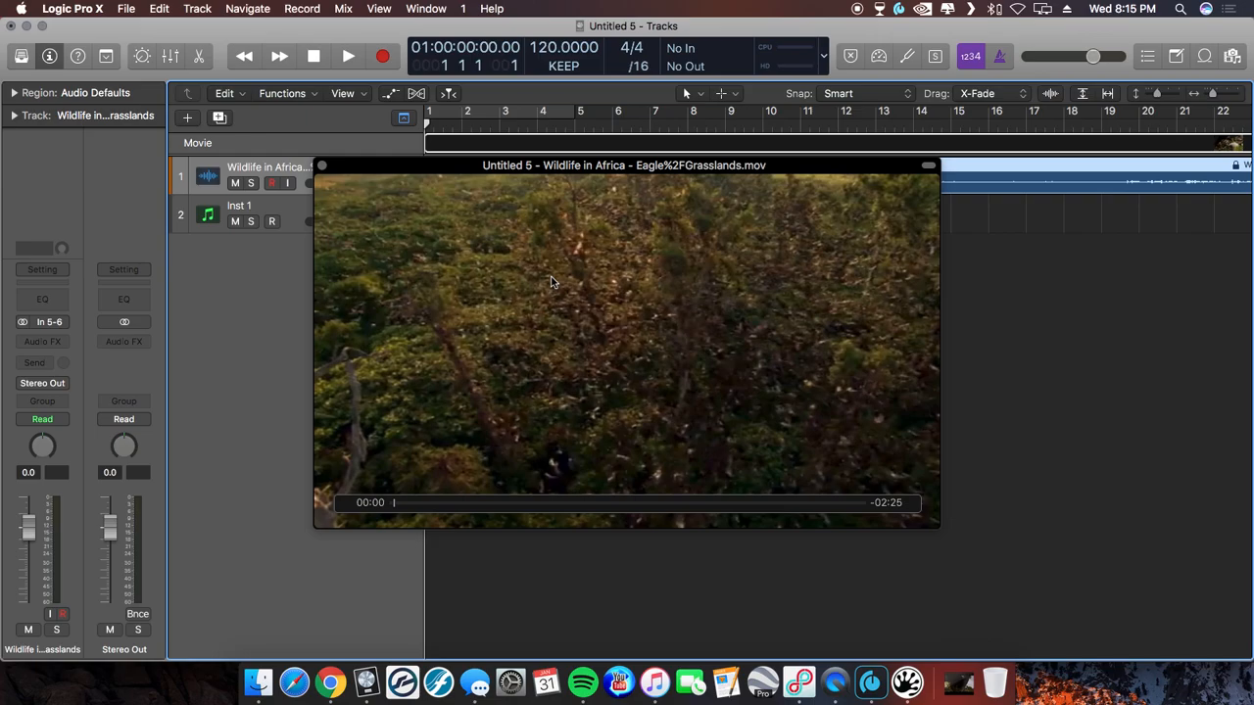
key("space")
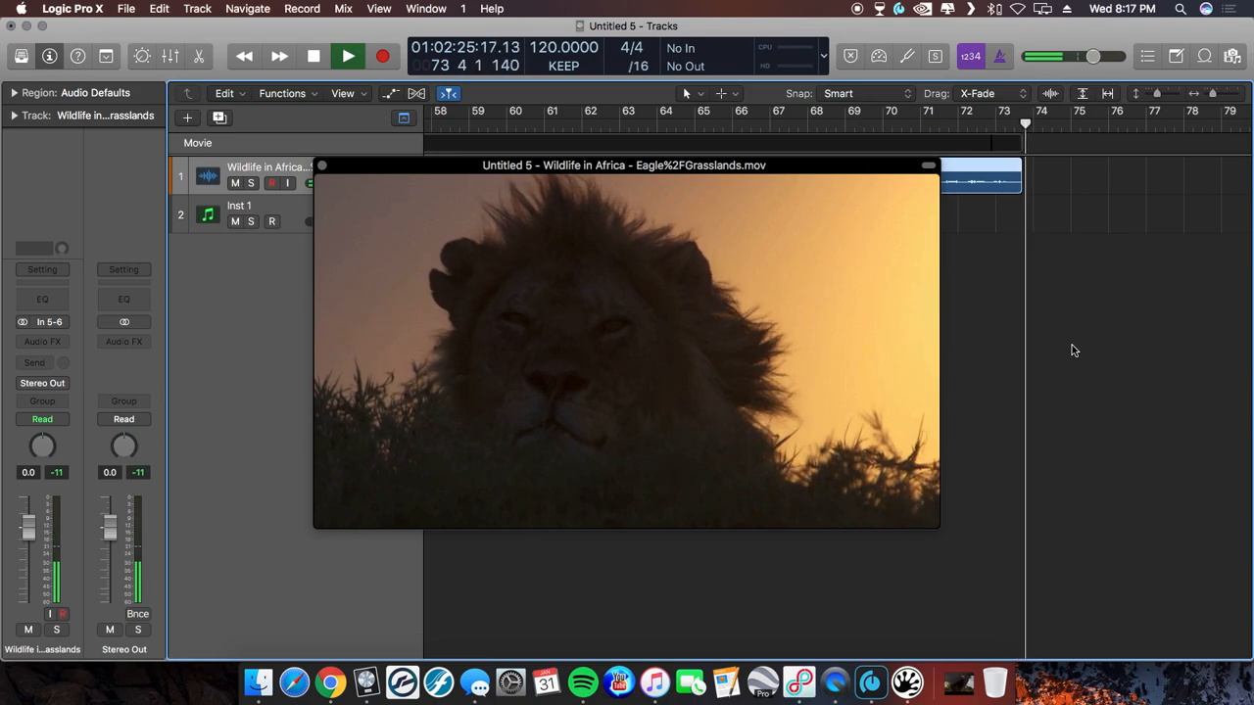
key("space")
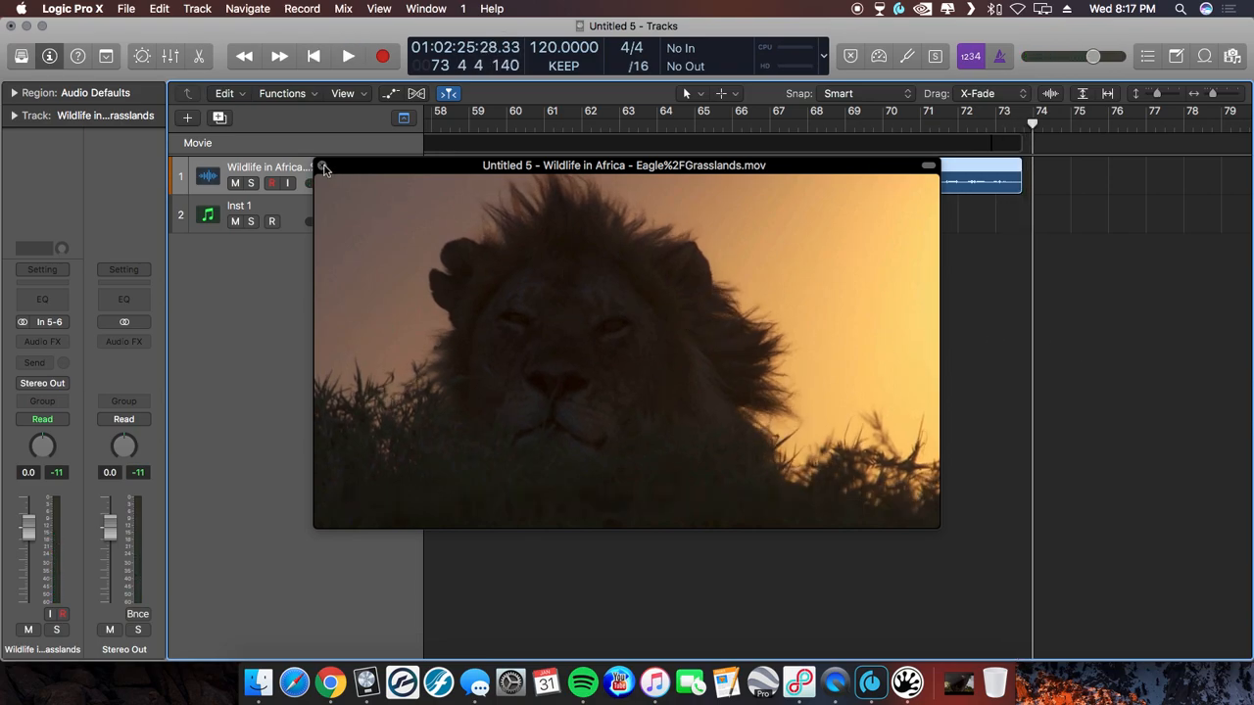
Close the movie window and close the untitled project without saving it.
left_click(324, 169)
left_click(13, 25)
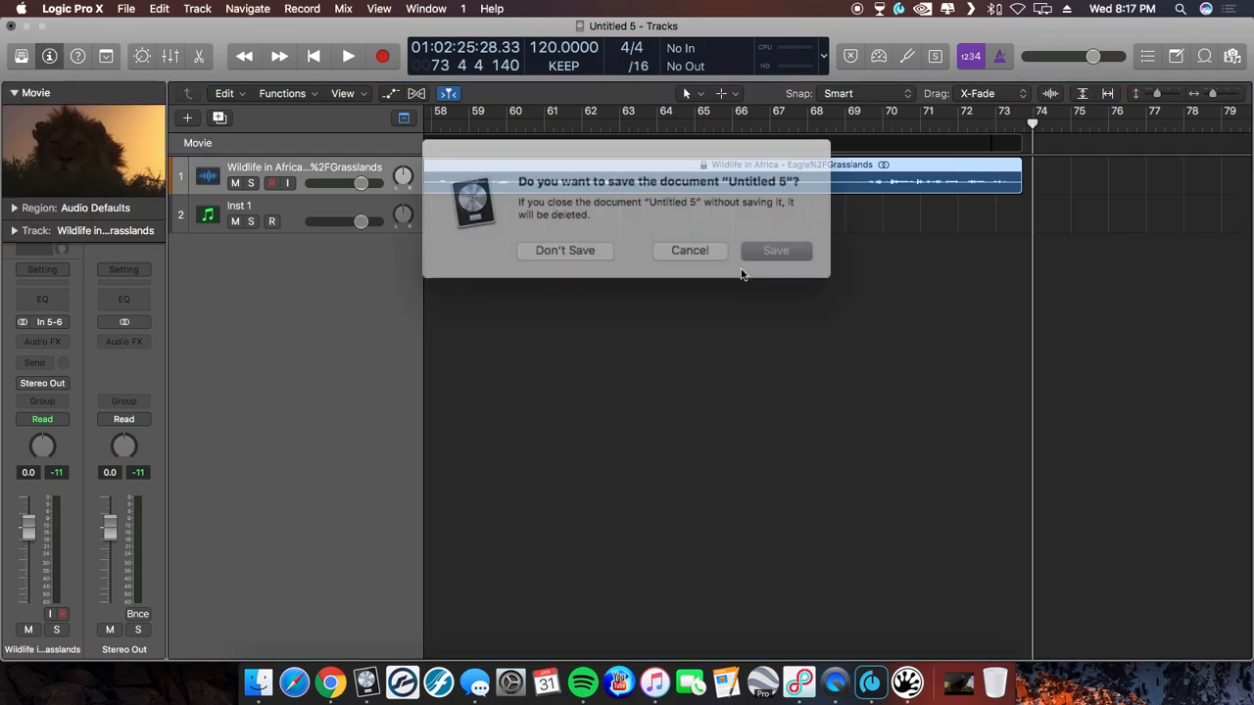
left_click(576, 245)
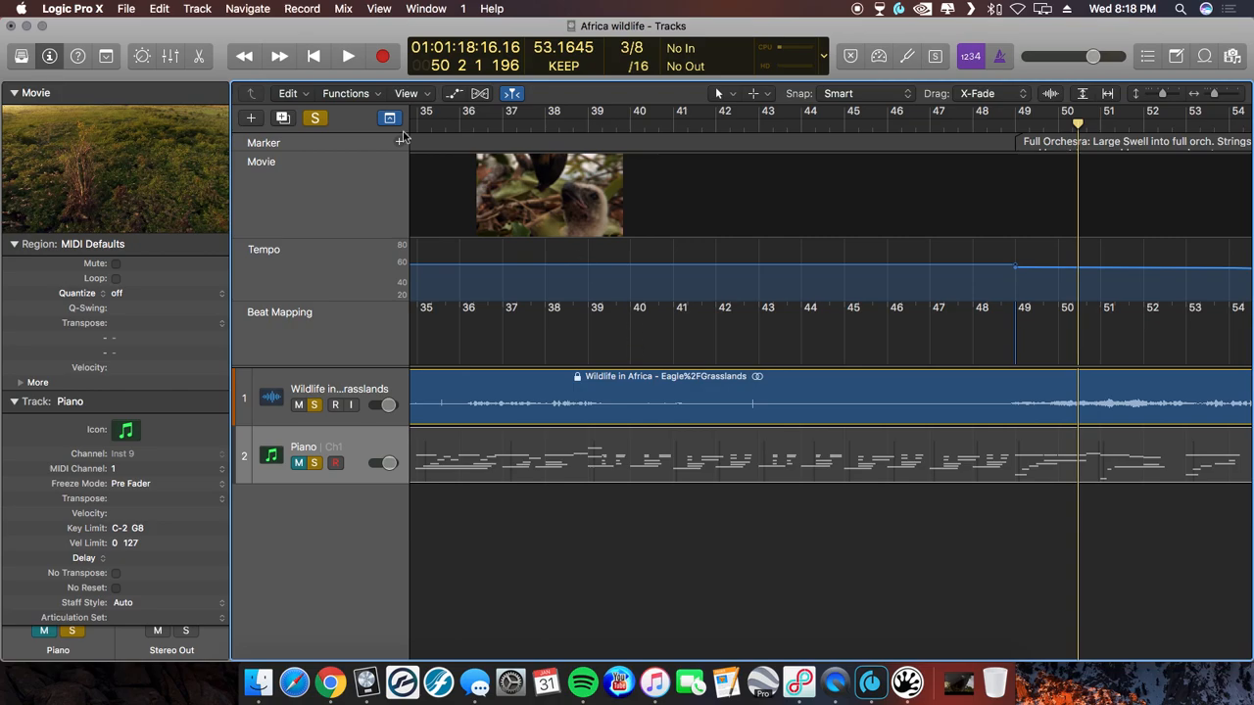
View the Africa wildlife movie in its own window, scrub back to about 16 seconds, and close the window.
double_click(133, 184)
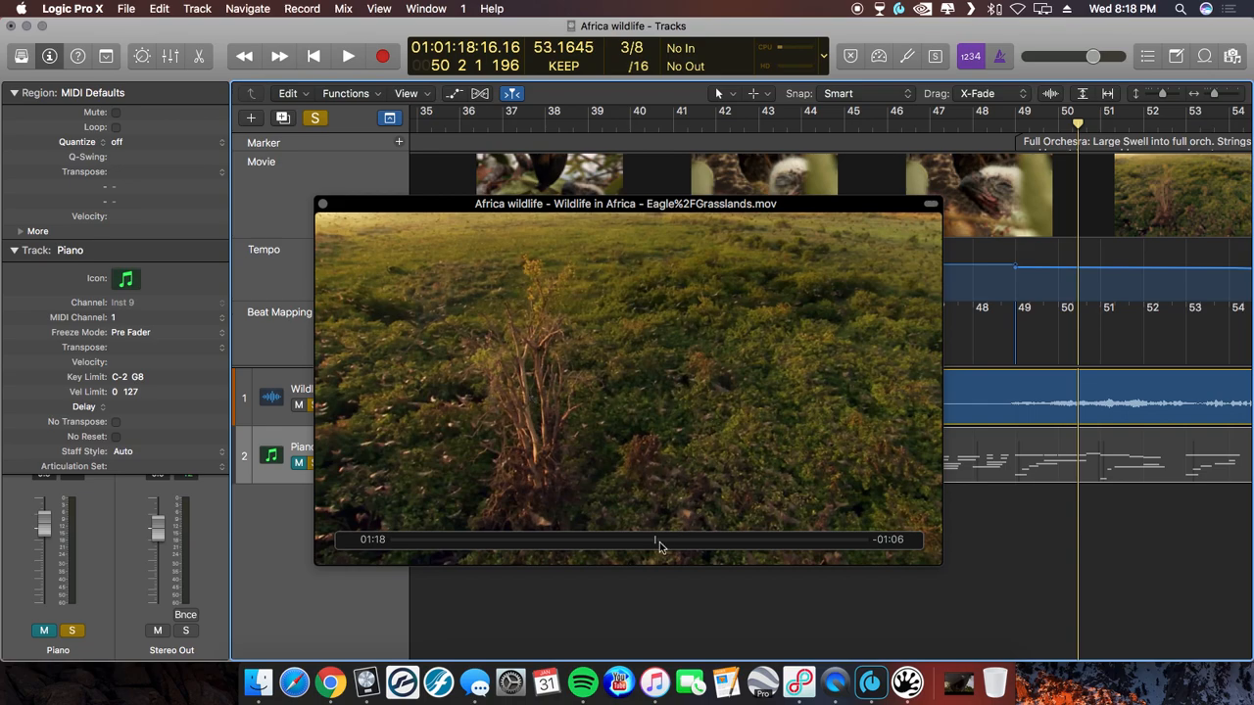
left_click_drag(652, 542, 453, 538)
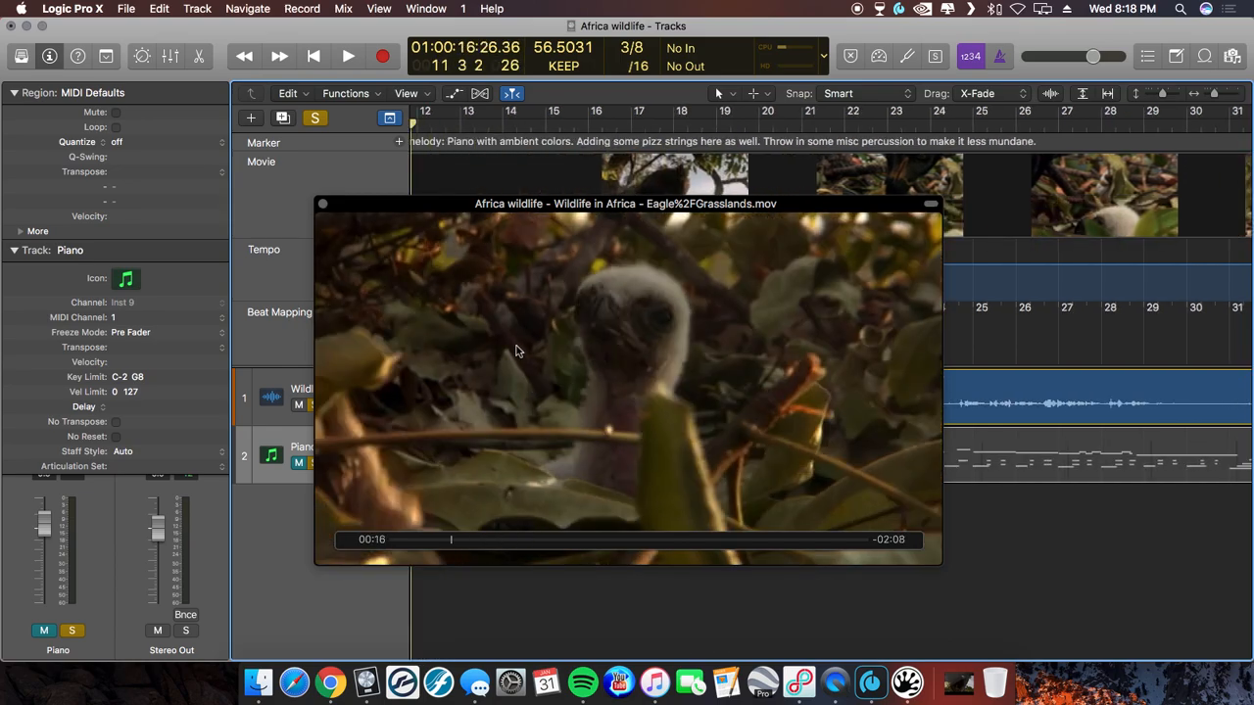
left_click(325, 206)
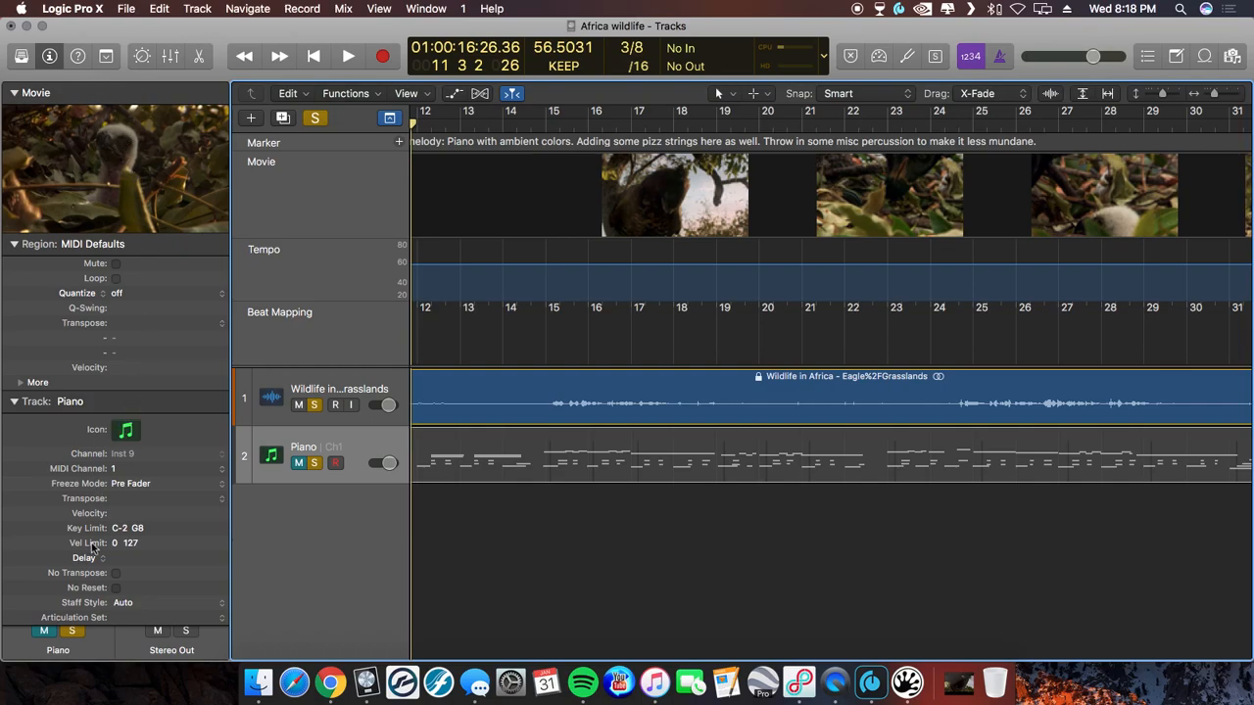
Collapse the Track and Region sections of the inspector, and hide and show the inspector twice.
left_click(14, 402)
left_click(14, 244)
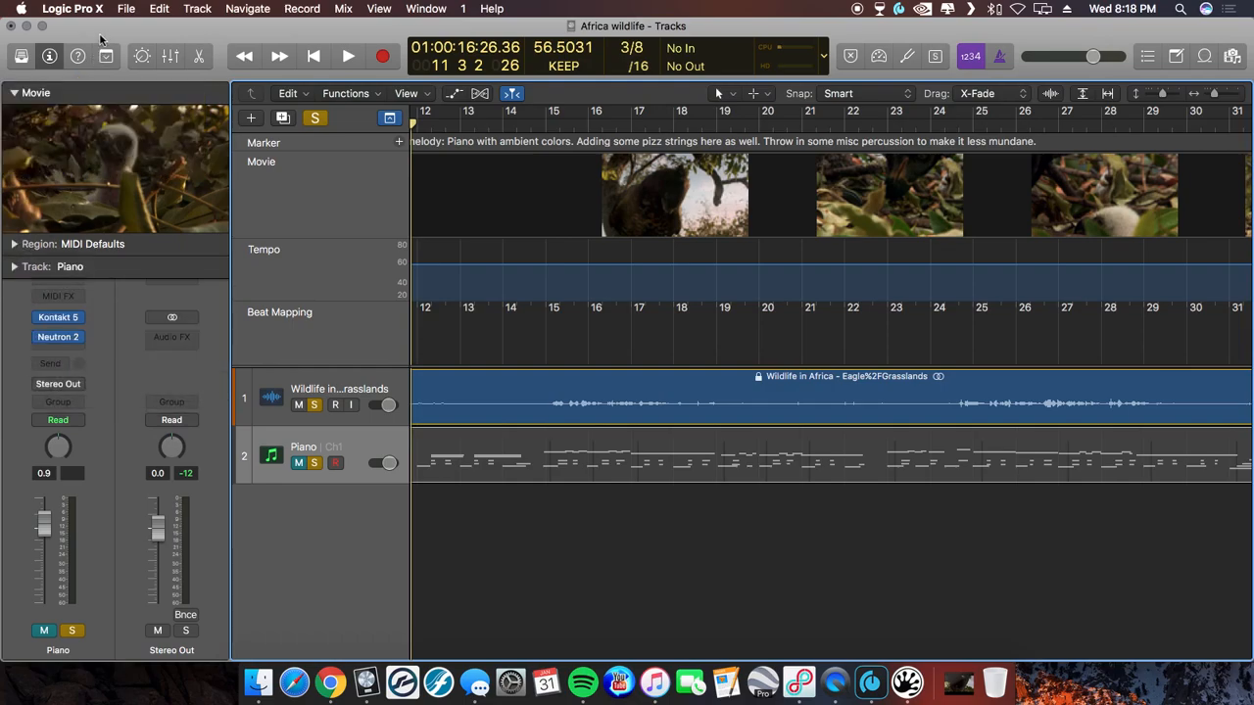
left_click(51, 57)
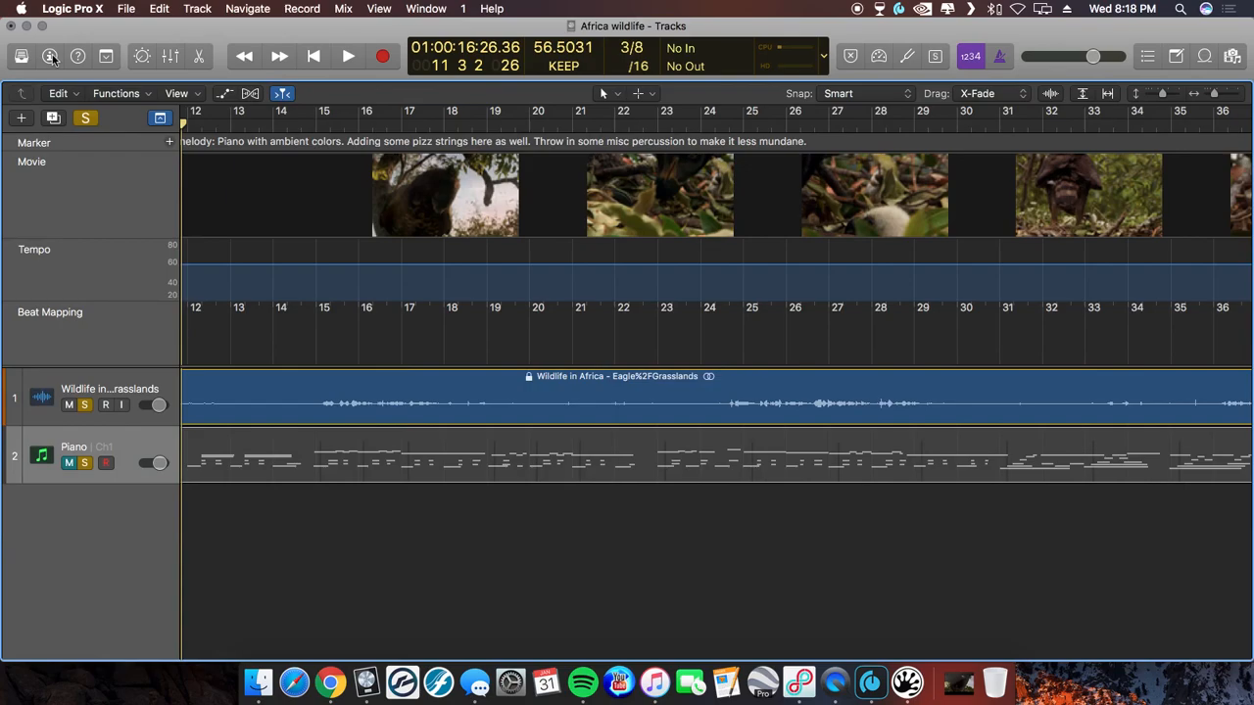
left_click(50, 57)
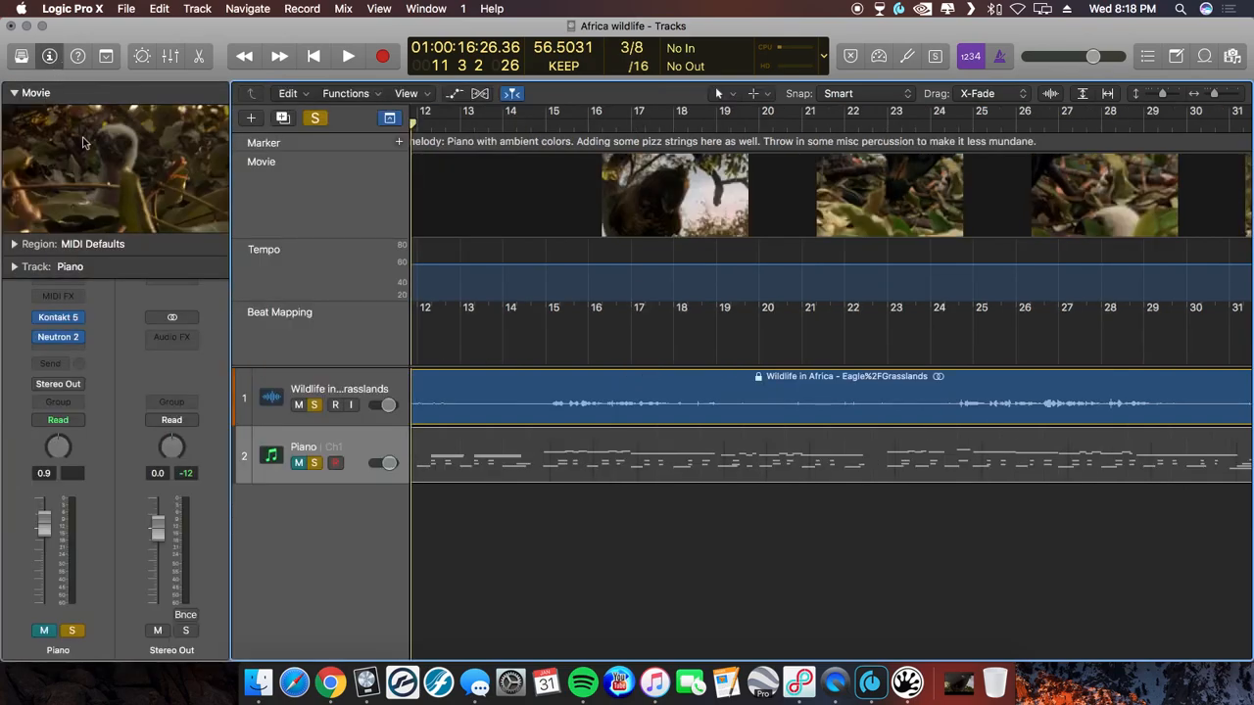
left_click(51, 56)
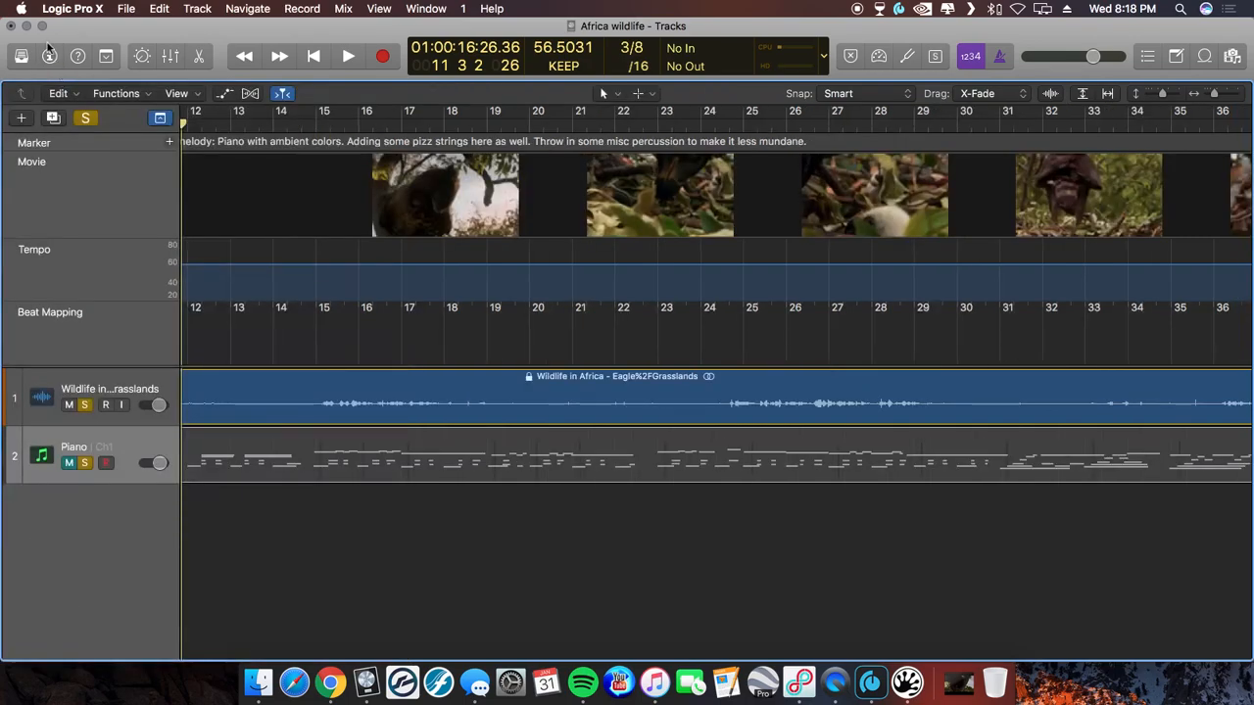
left_click(50, 55)
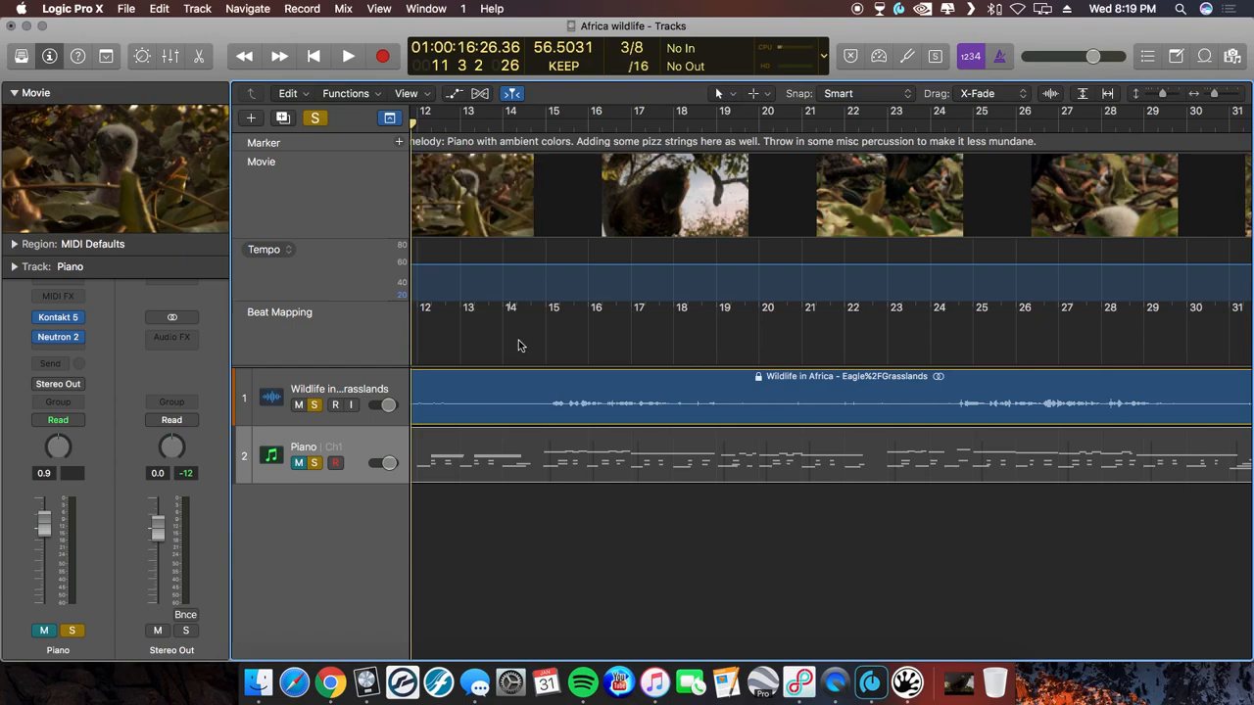
Zoom out the timeline until the whole movie and both track regions fit in view.
scroll(637, 335, "down", 10)
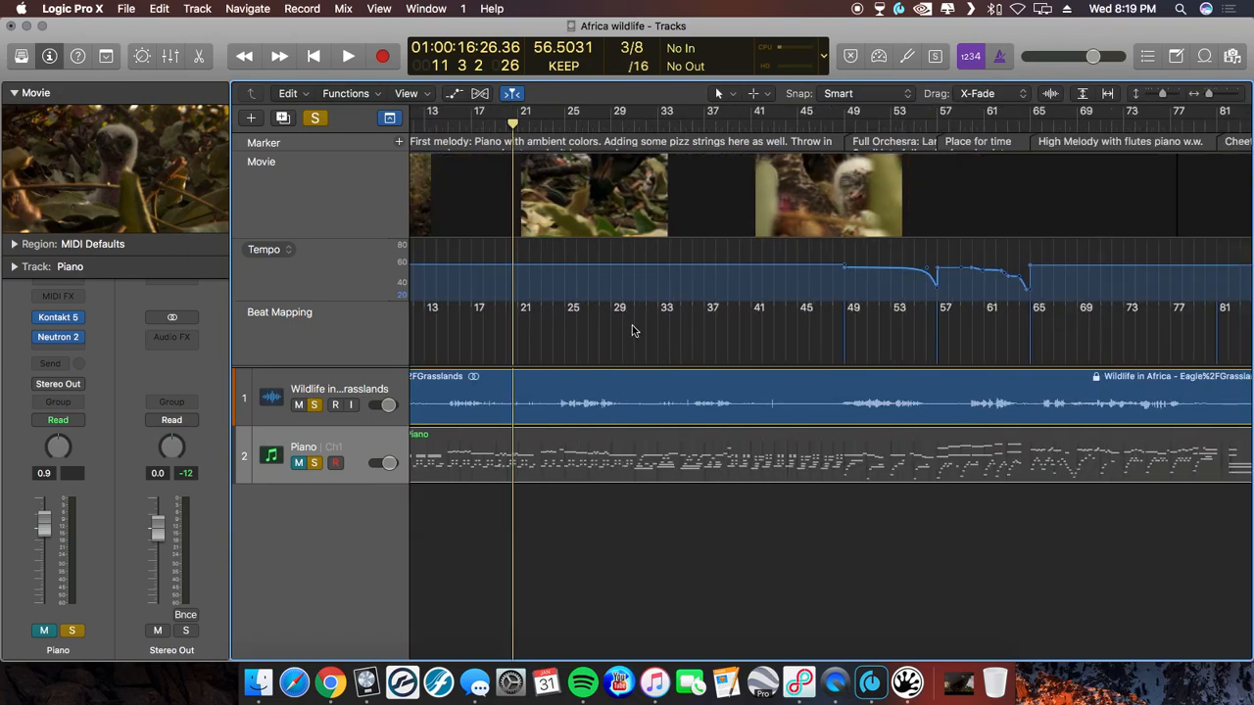
scroll(632, 331, "down", 3)
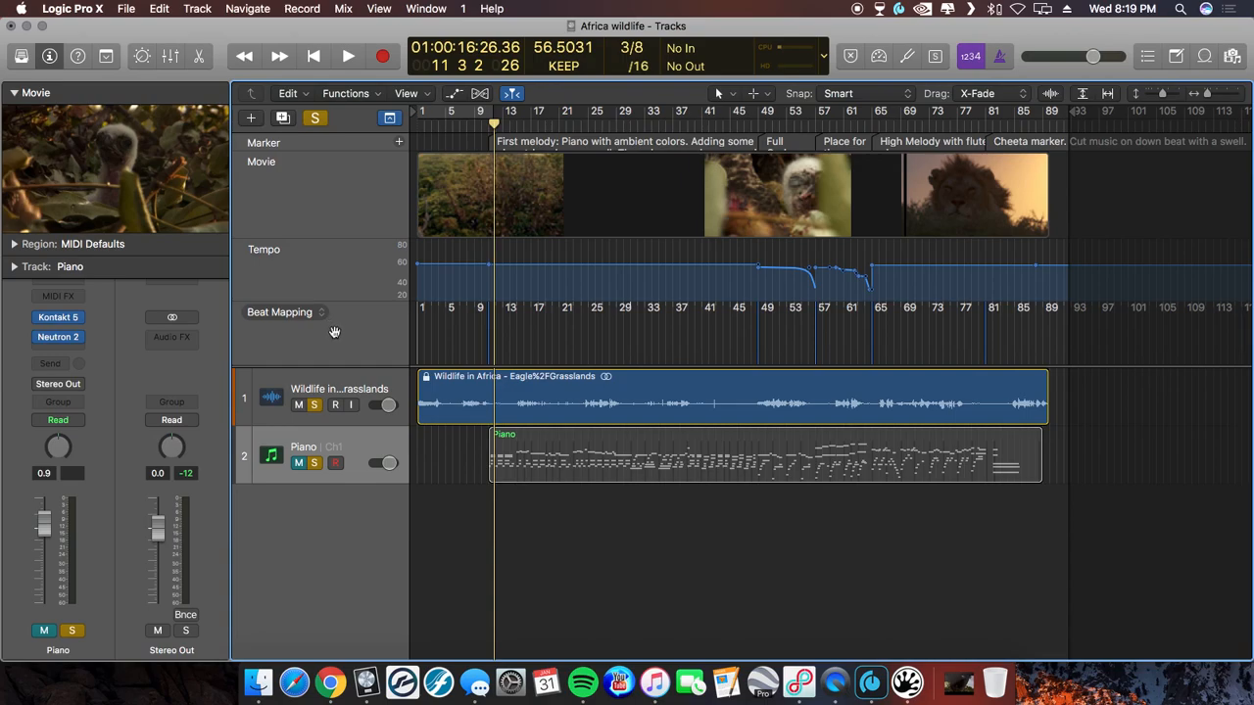
View the list of global tracks that can be shown, without changing the selection.
right_click(353, 202)
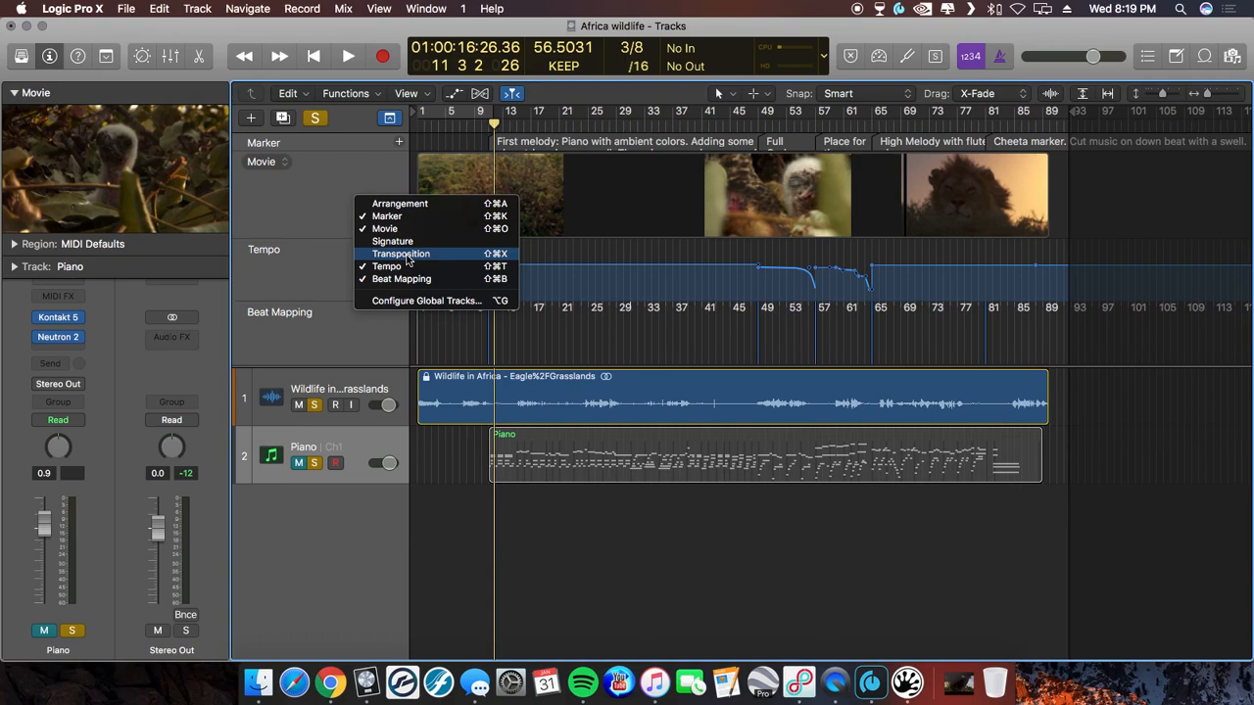
left_click(310, 195)
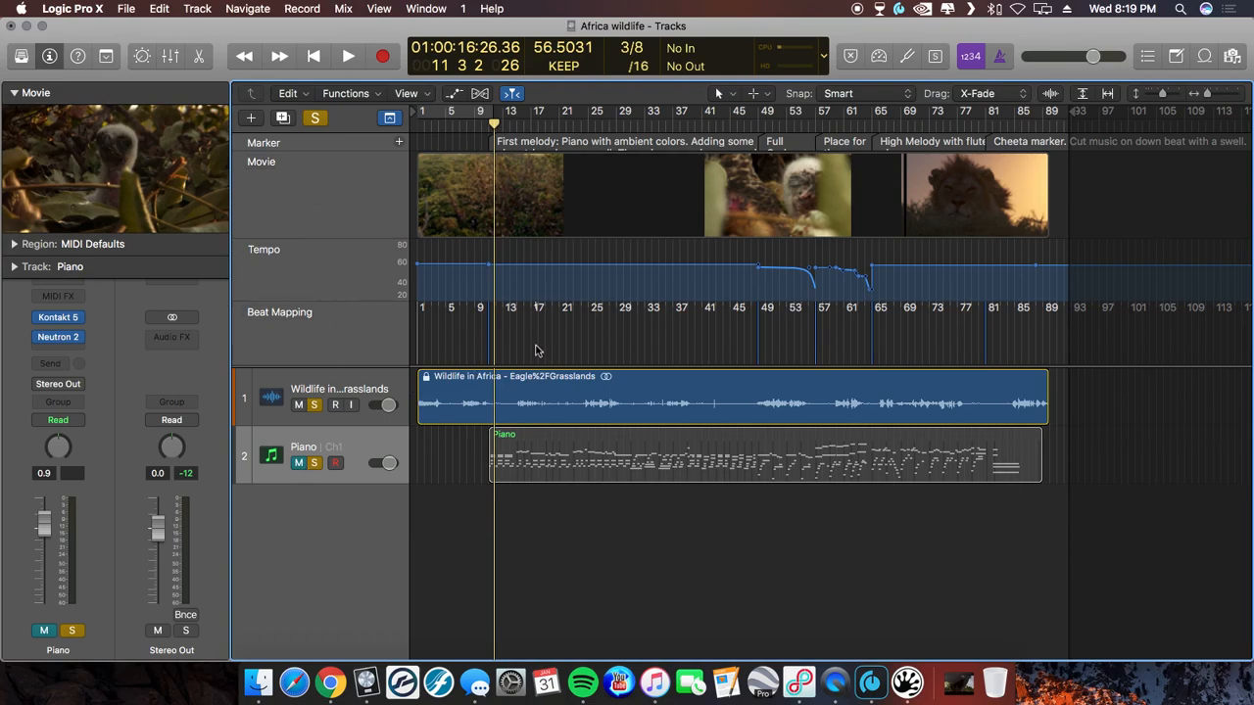
View the movie in its own window, scrub to about 48 seconds, reposition the window over the tracks, and close it.
double_click(166, 173)
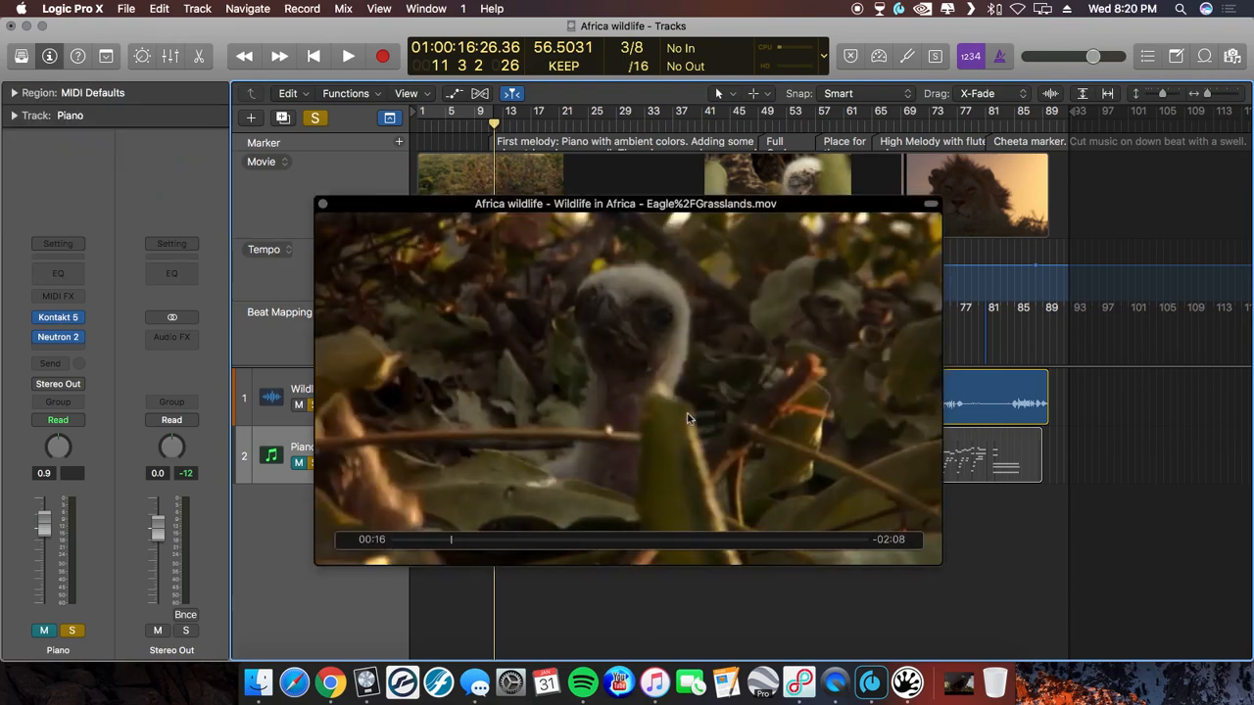
left_click(453, 542)
left_click_drag(455, 541, 450, 542)
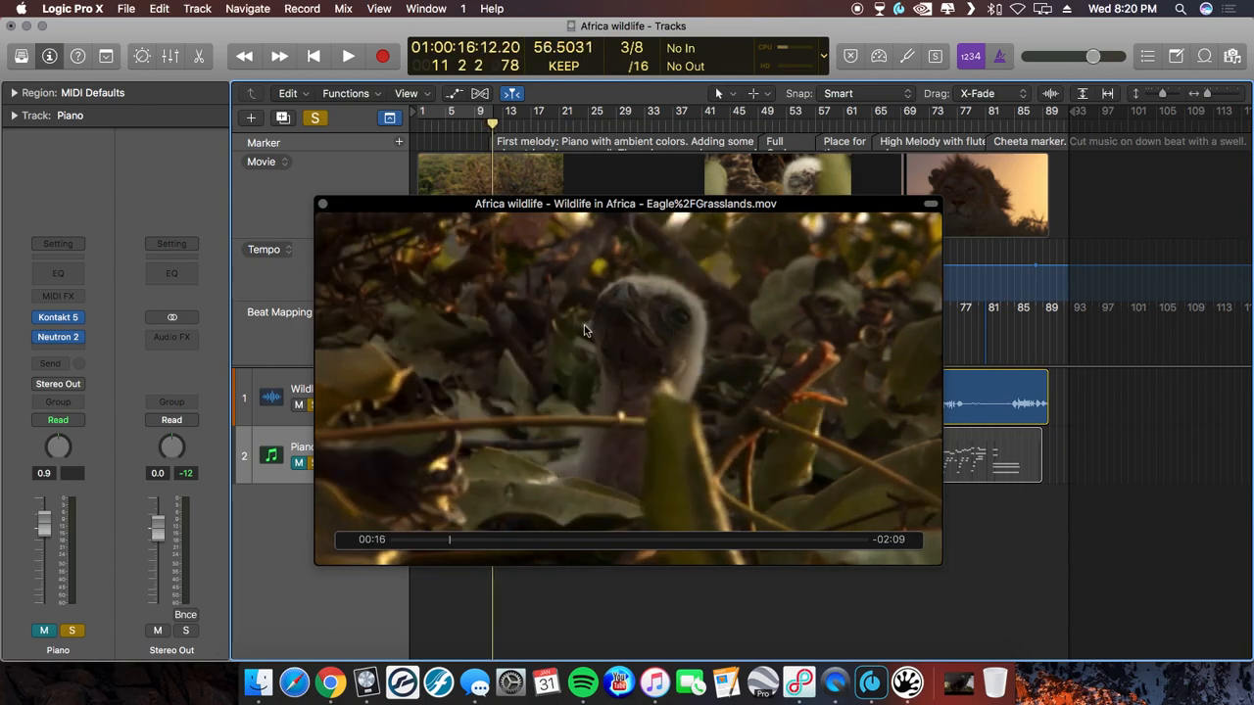
left_click_drag(451, 541, 558, 545)
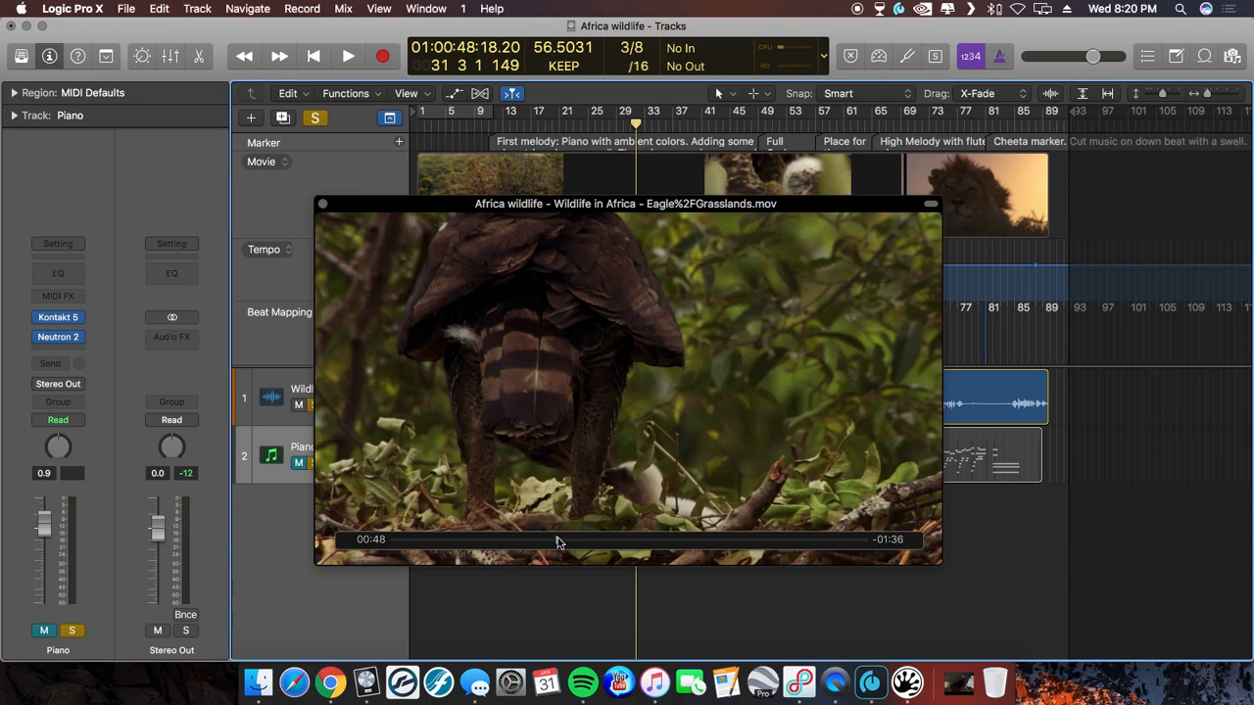
left_click_drag(604, 216, 647, 472)
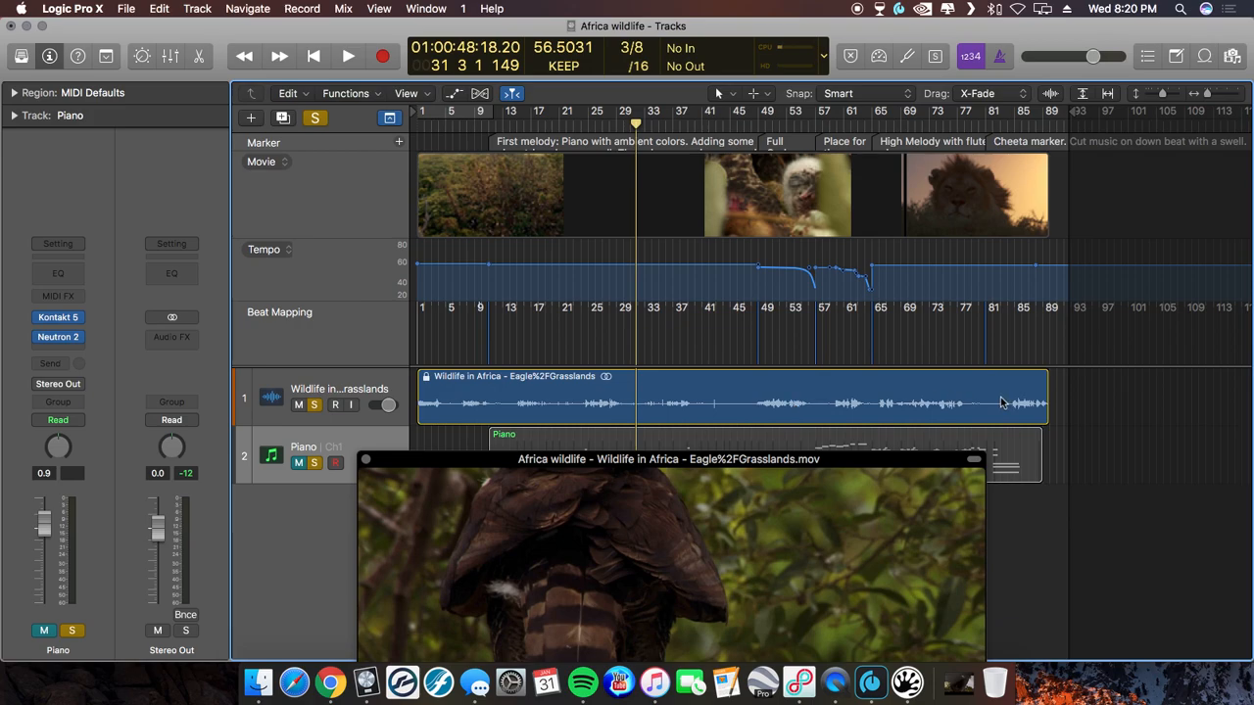
left_click_drag(715, 463, 709, 155)
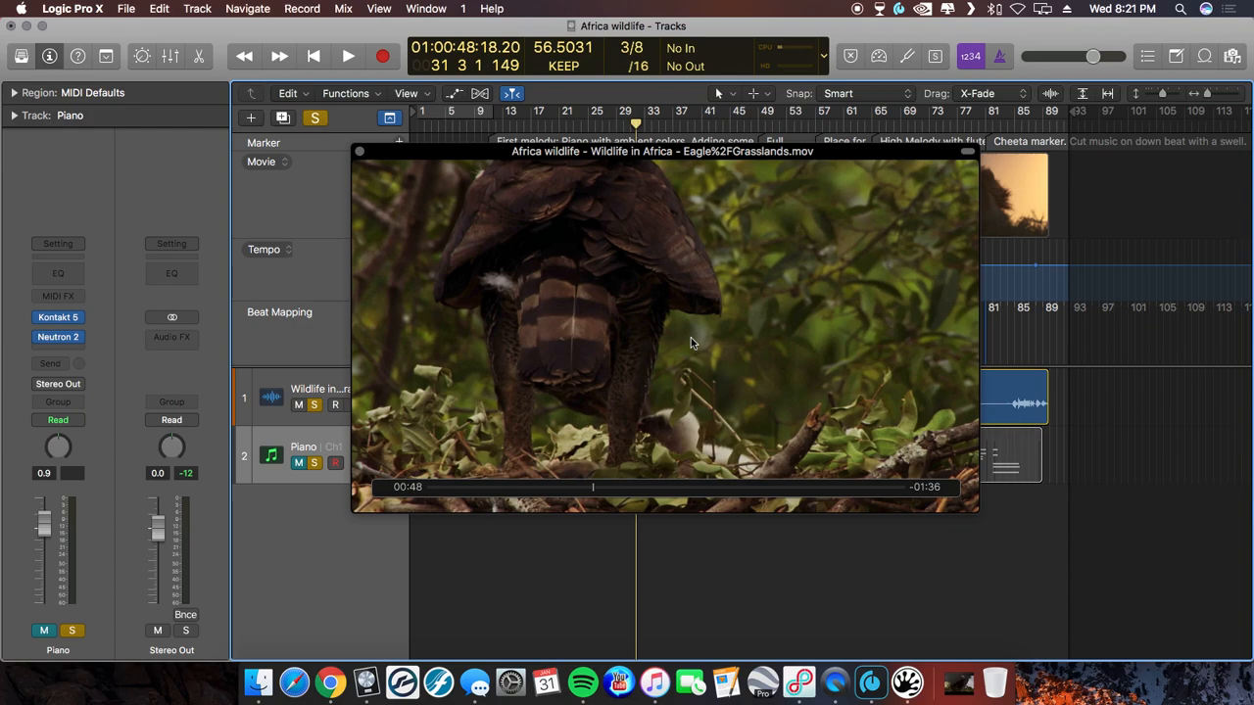
left_click(361, 151)
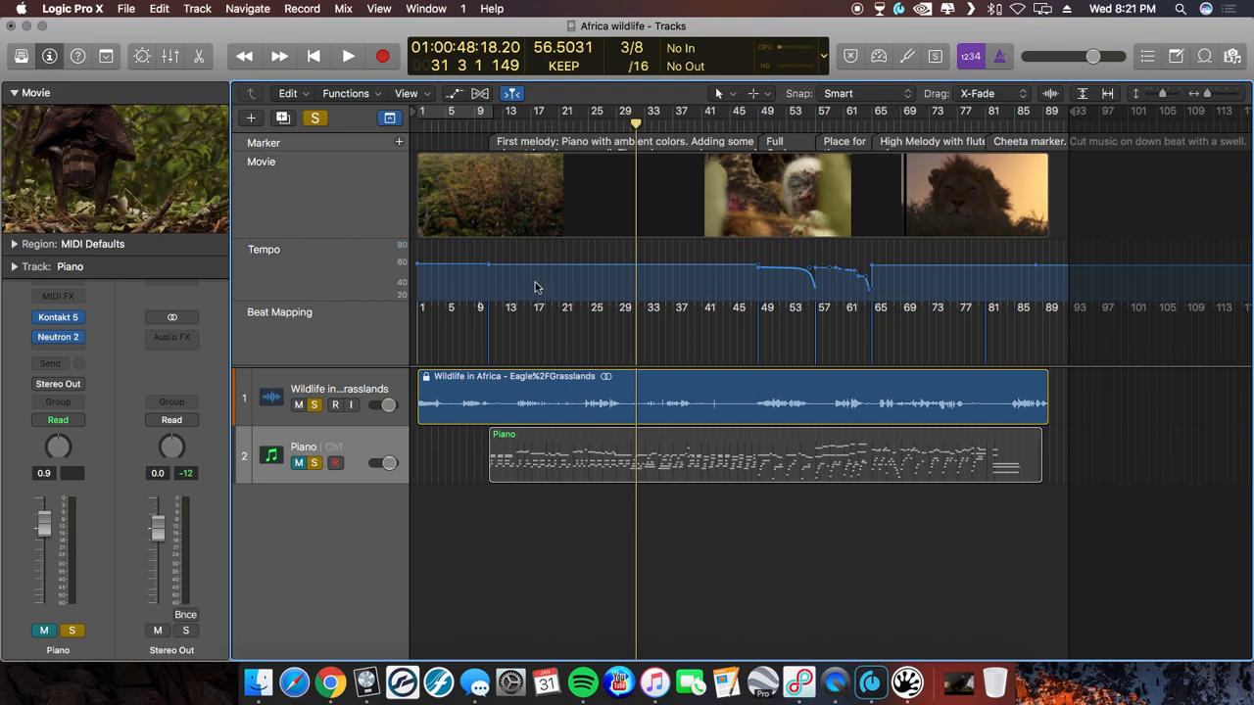
Reopen the movie window, scrub back to about 14 seconds, and place the playhead at bar 11 with the first marker visible.
left_click(121, 191)
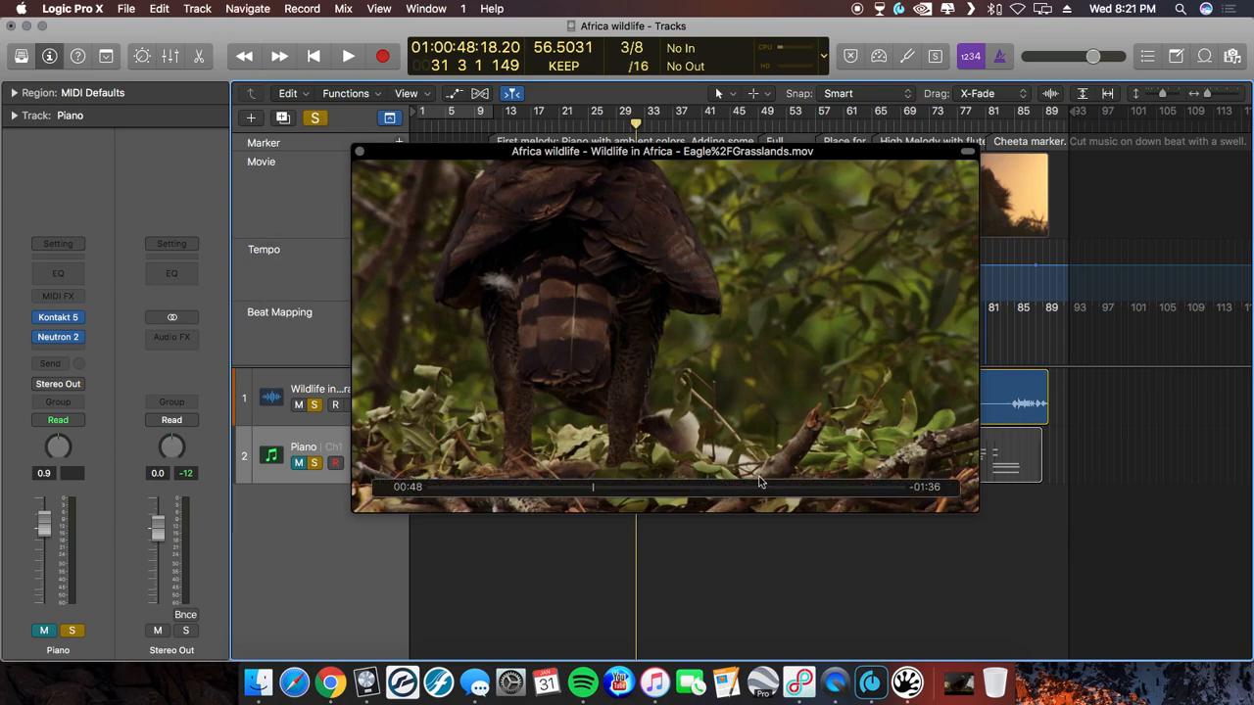
left_click_drag(594, 489, 480, 499)
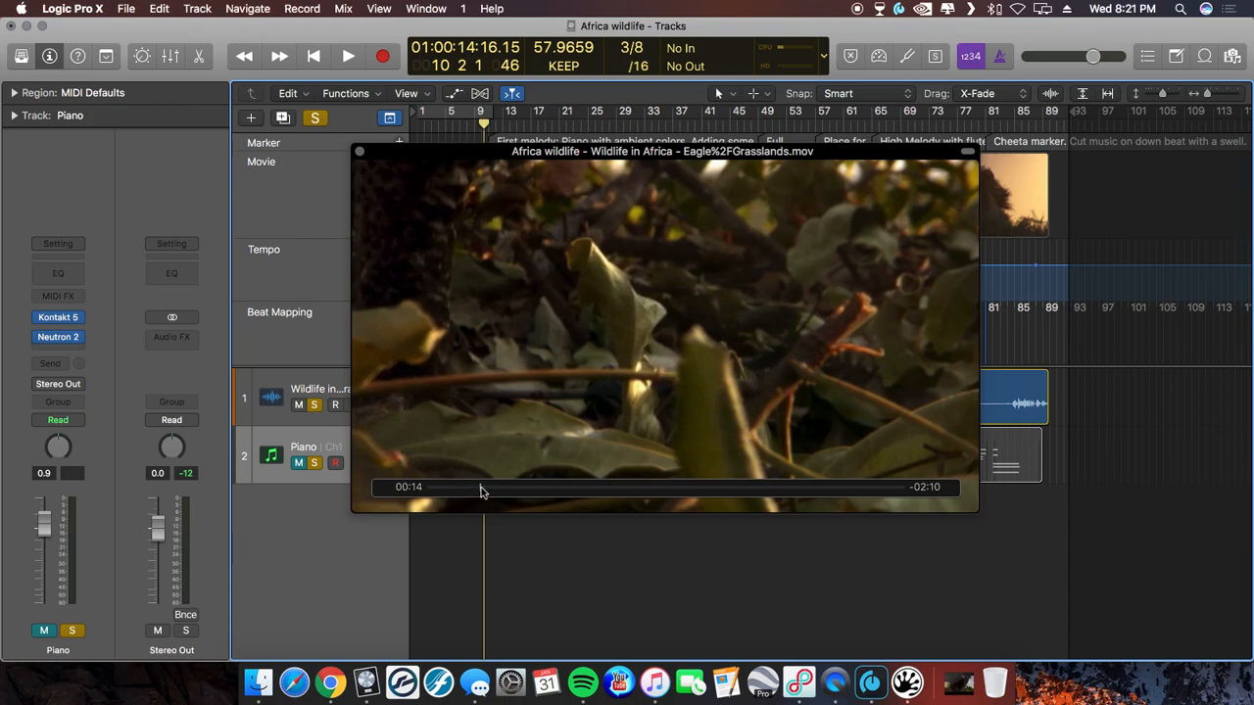
left_click(481, 491)
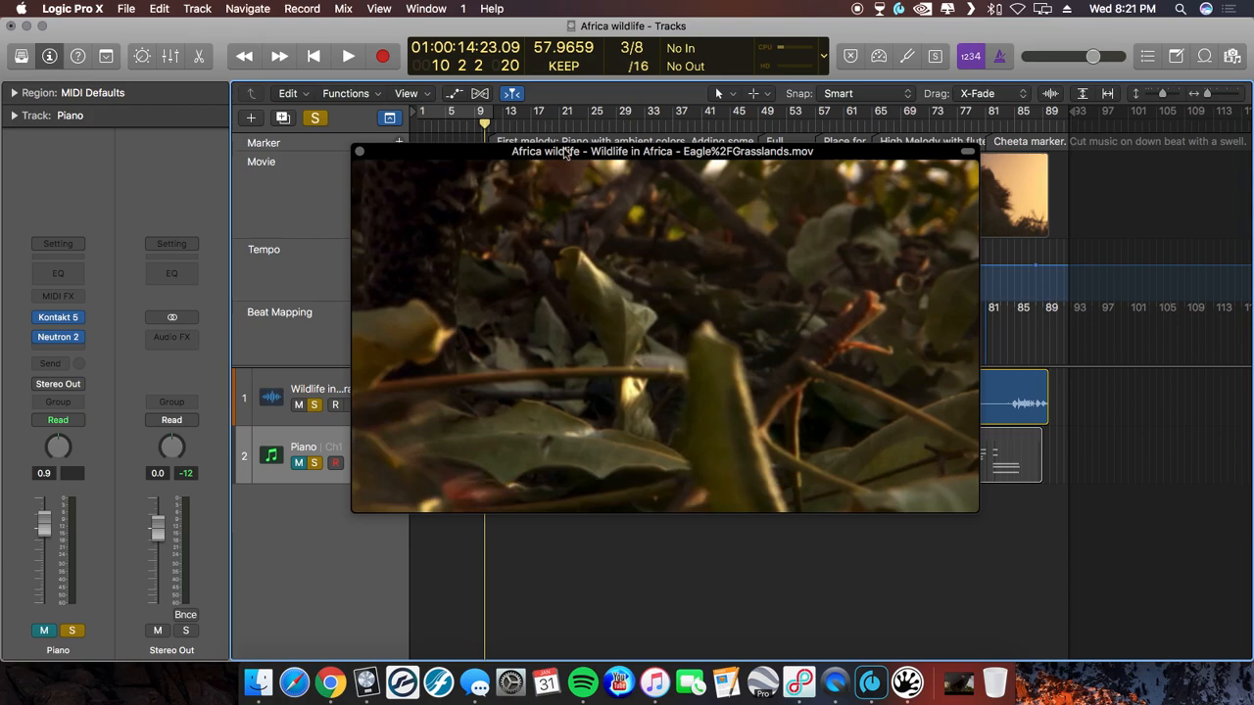
left_click_drag(530, 147, 548, 208)
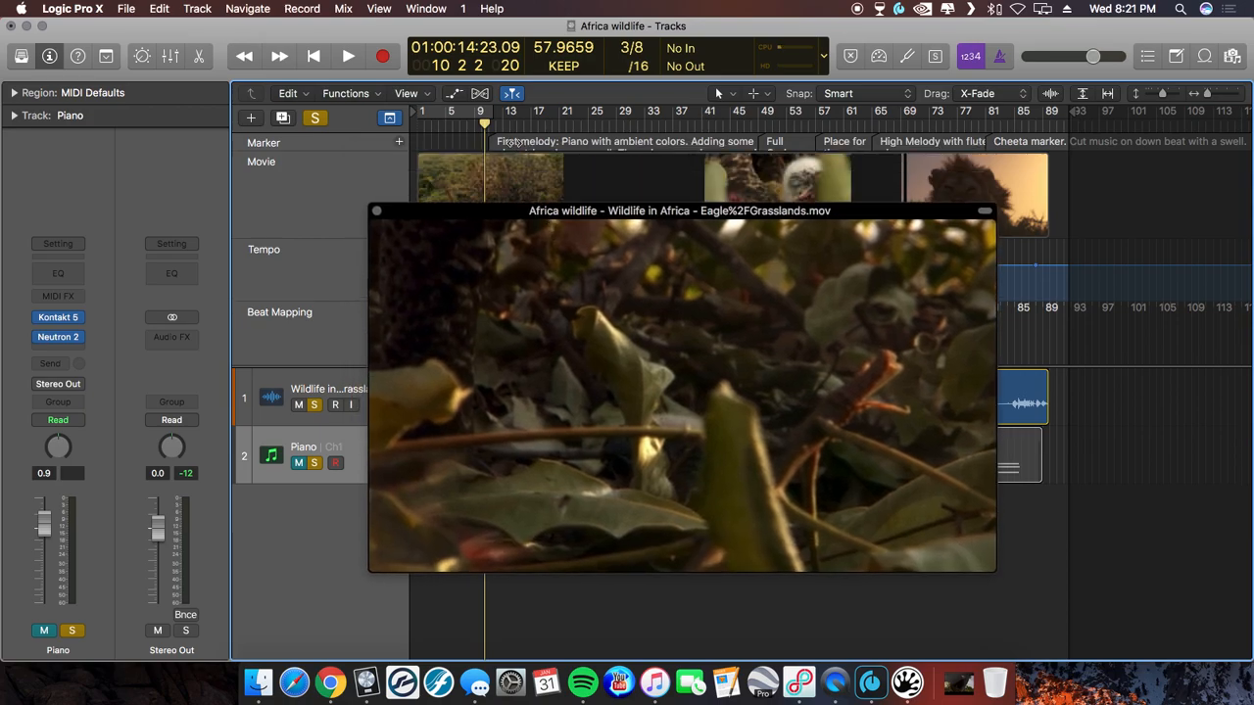
left_click_drag(485, 124, 491, 125)
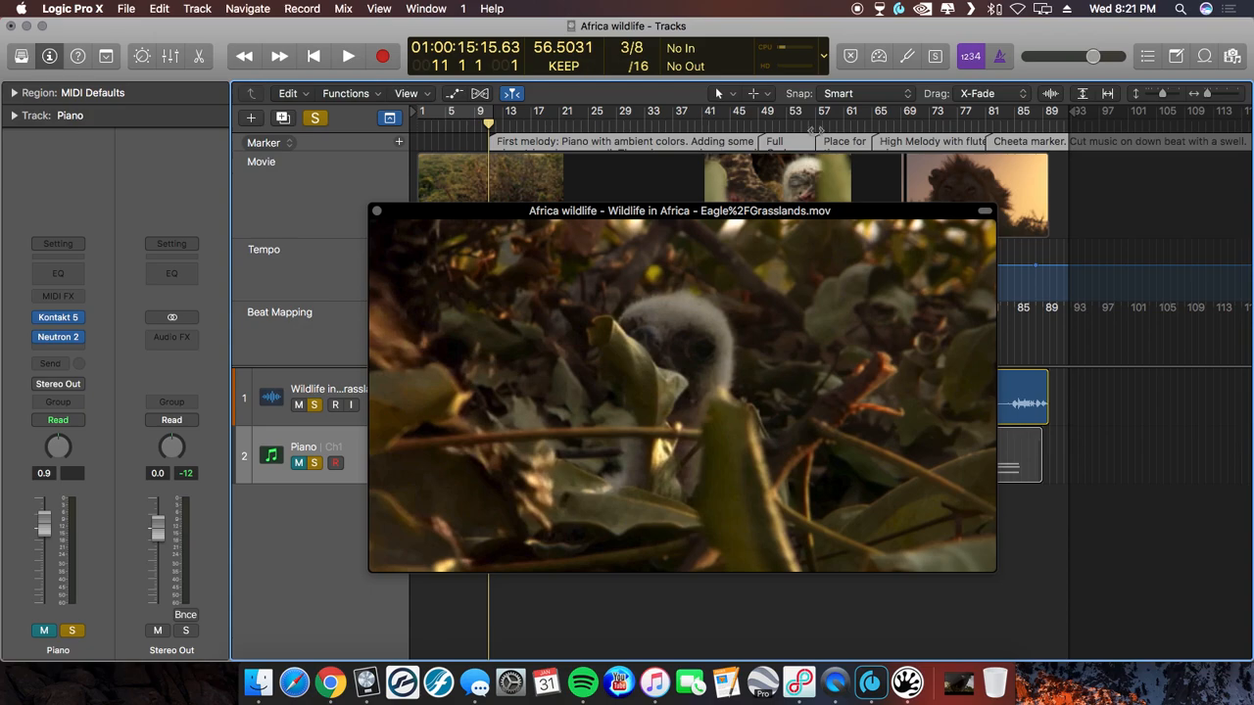
Show the marker list beside the movie window and select the "First melody" marker to read its note.
left_click(1149, 57)
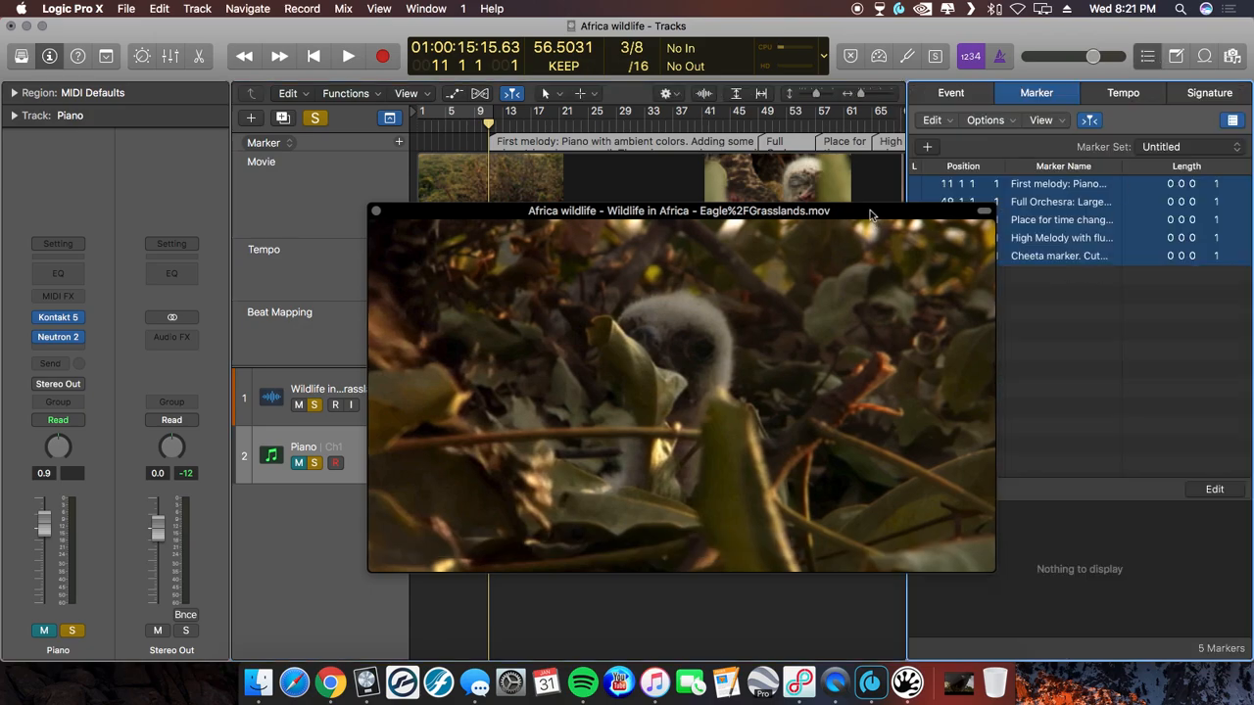
left_click_drag(870, 210, 773, 213)
left_click(1030, 278)
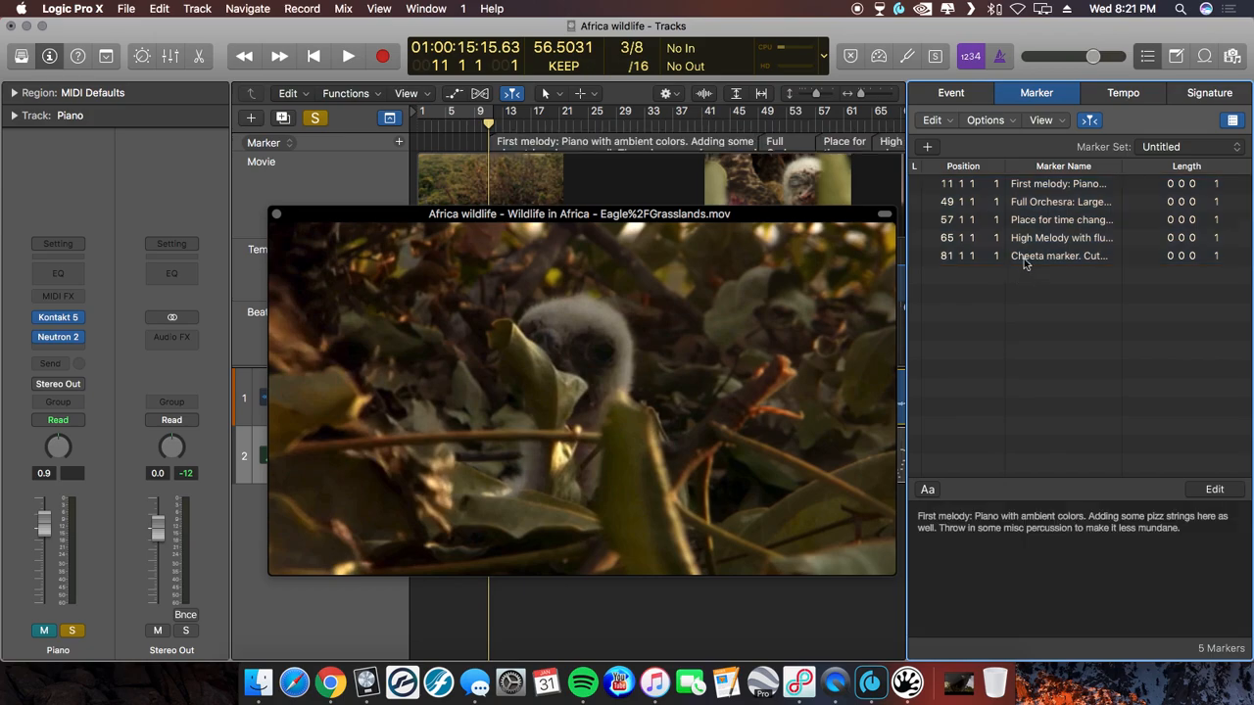
left_click(534, 141)
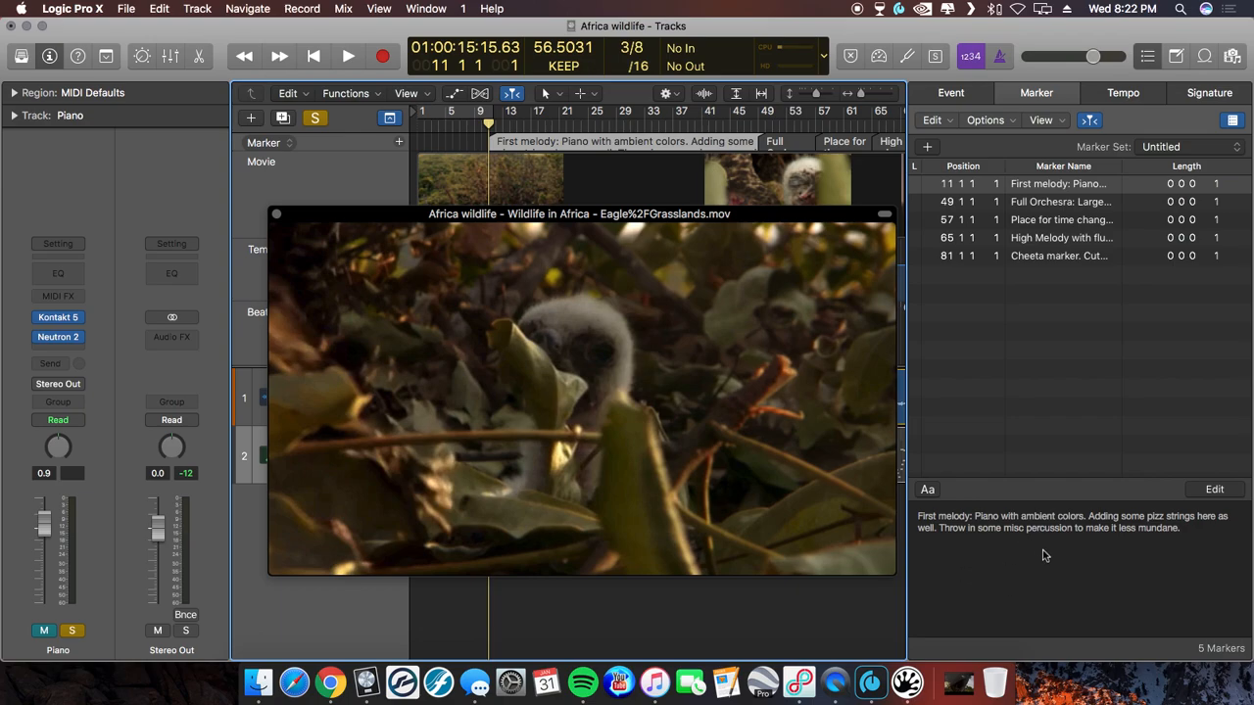
Scrub the movie forward to about 2:04 and close the movie window.
mouse_move(875, 458)
mouse_move(419, 561)
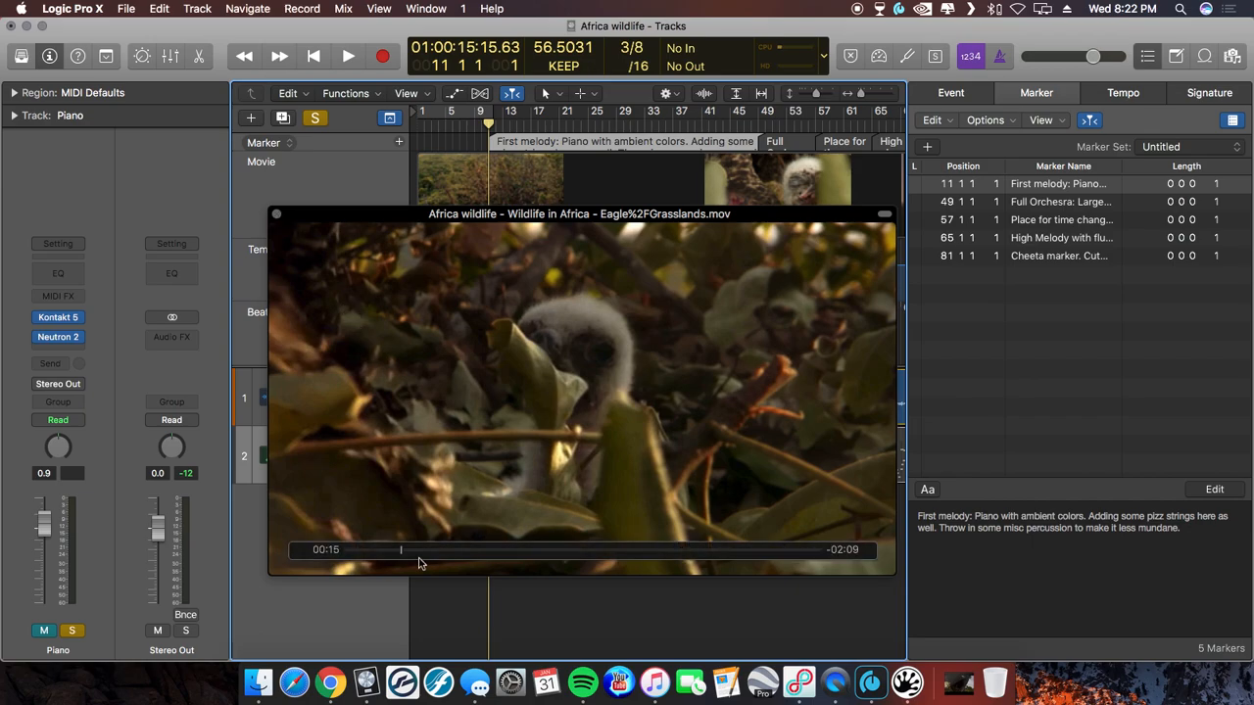
left_click_drag(403, 553, 751, 555)
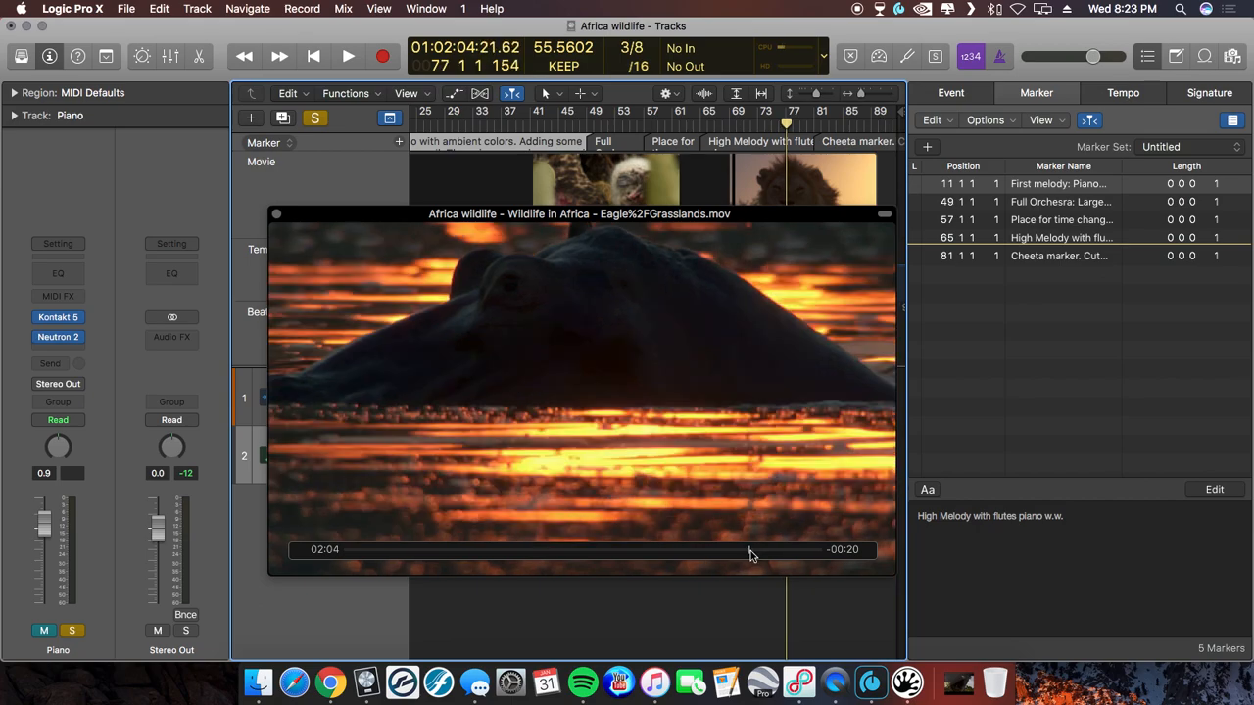
left_click(276, 214)
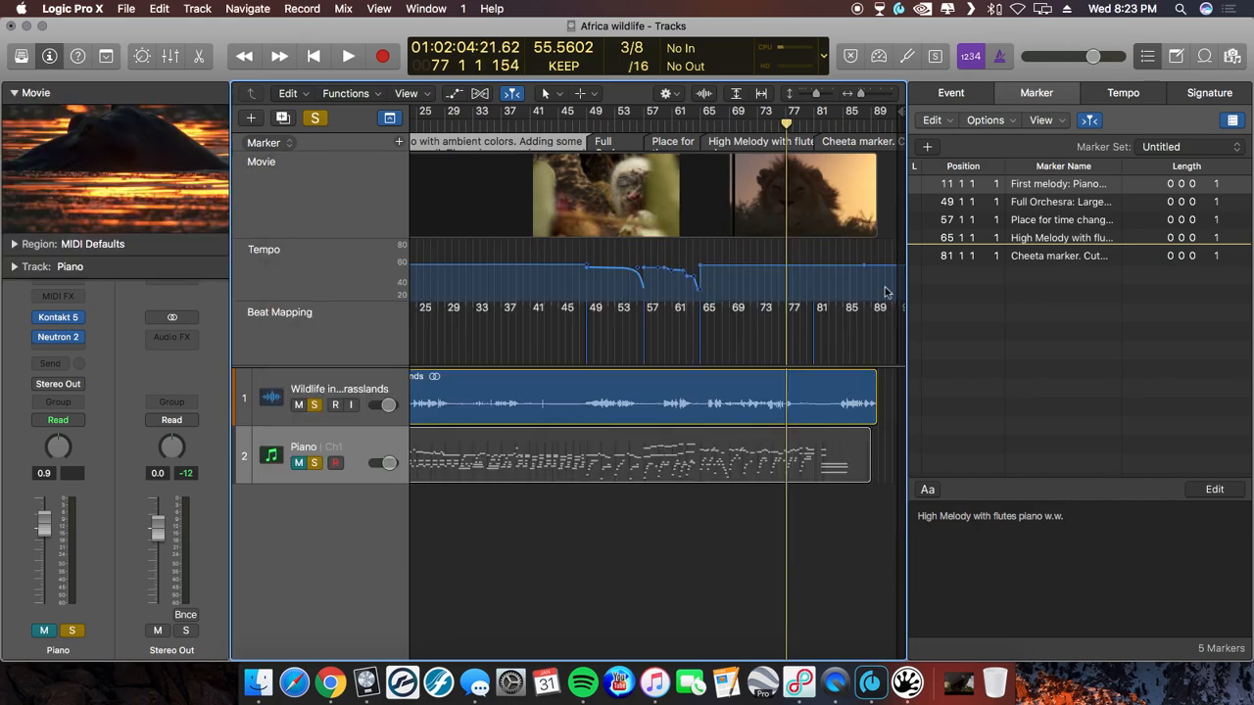
Read the notes of the full orchestra and time-change markers, placing the playhead at bars 49 and 57.
left_click(1041, 204)
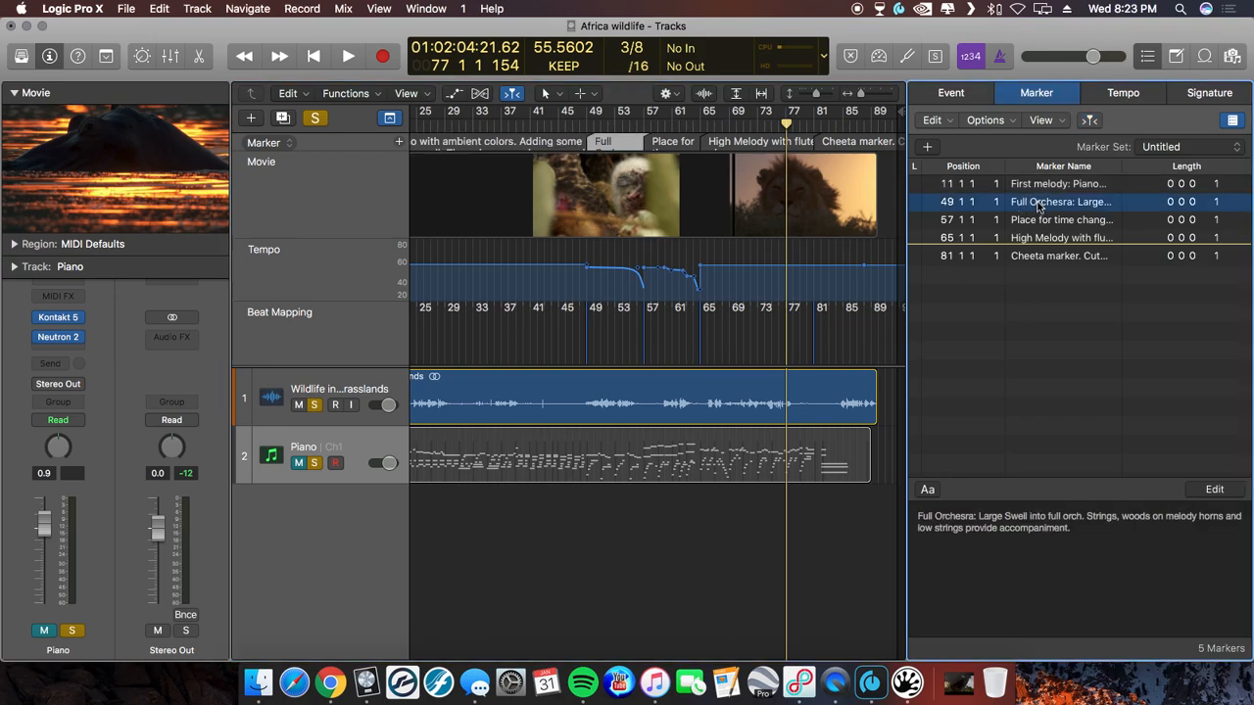
left_click(588, 126)
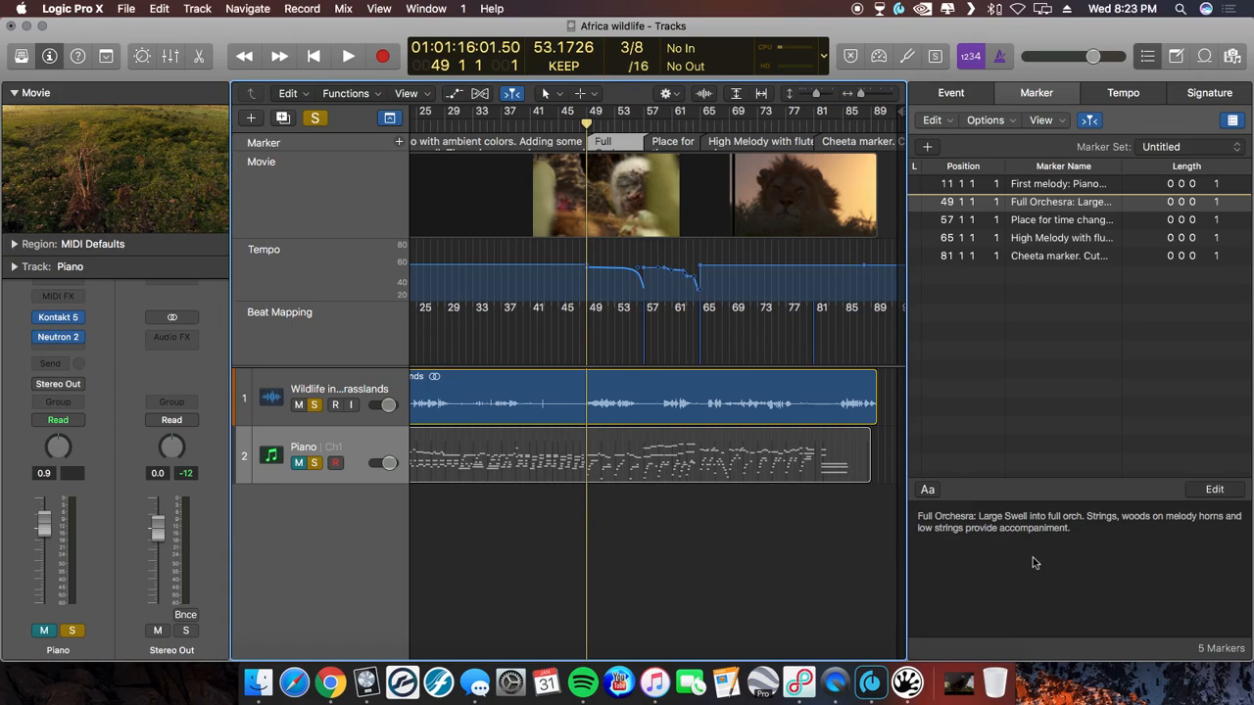
left_click(1046, 223)
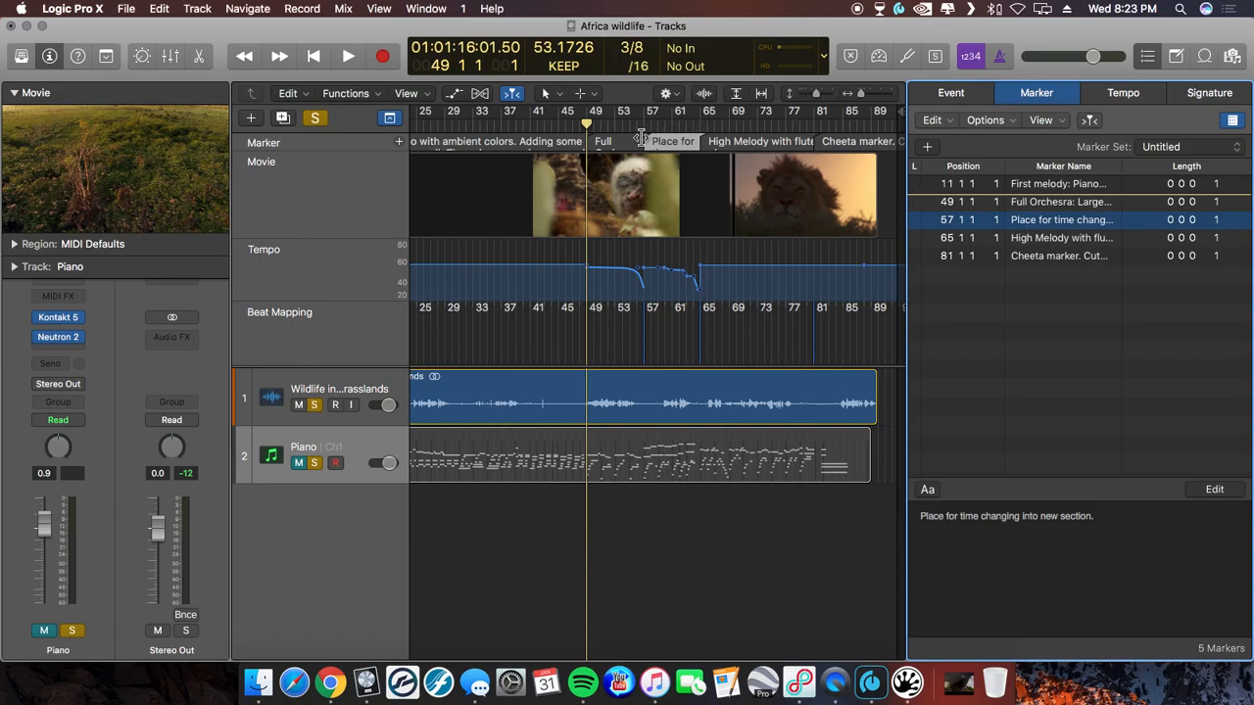
left_click_drag(643, 126, 644, 126)
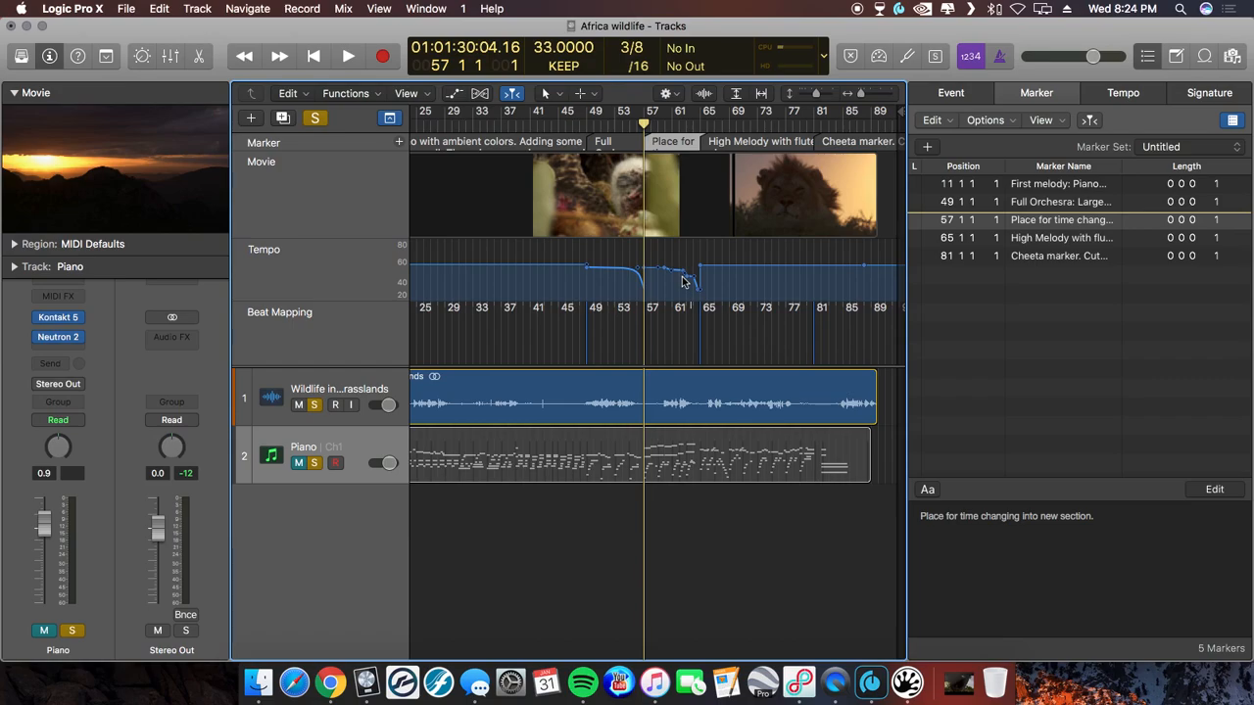
Read the notes of the "High Melody" and "Cheeta marker" entries, placing the playhead at bars 65 and 81.
left_click(1041, 240)
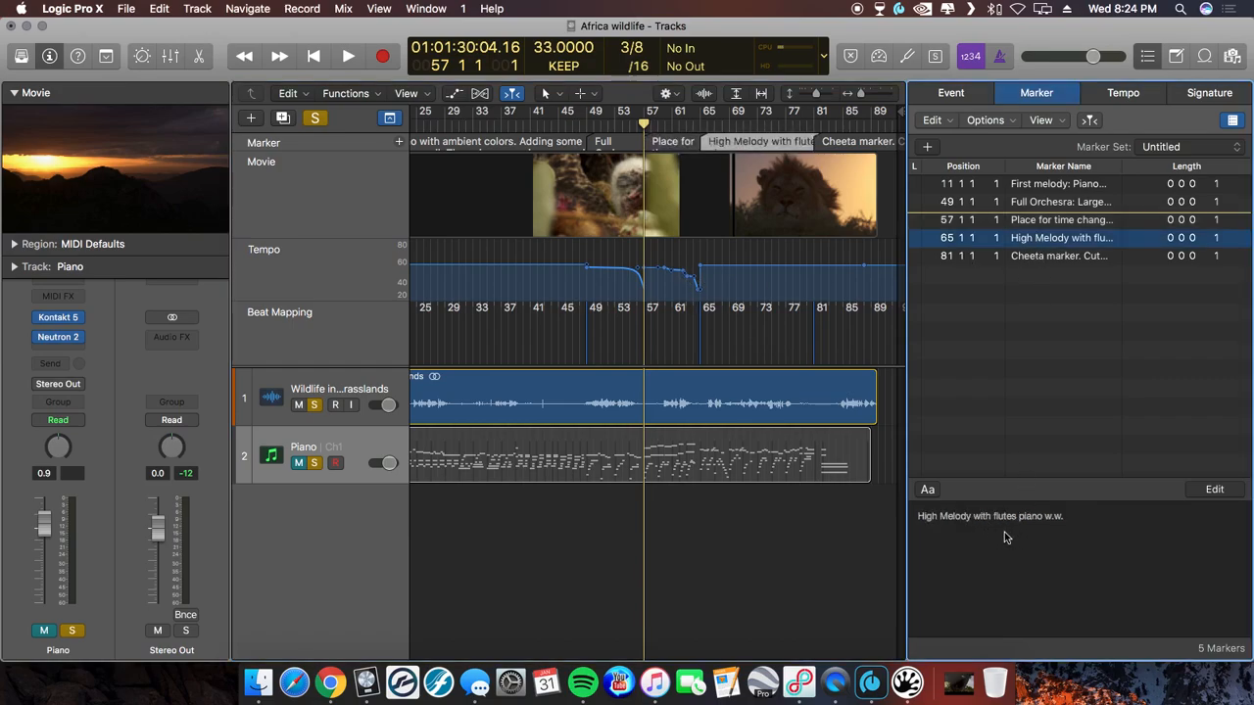
left_click(703, 124)
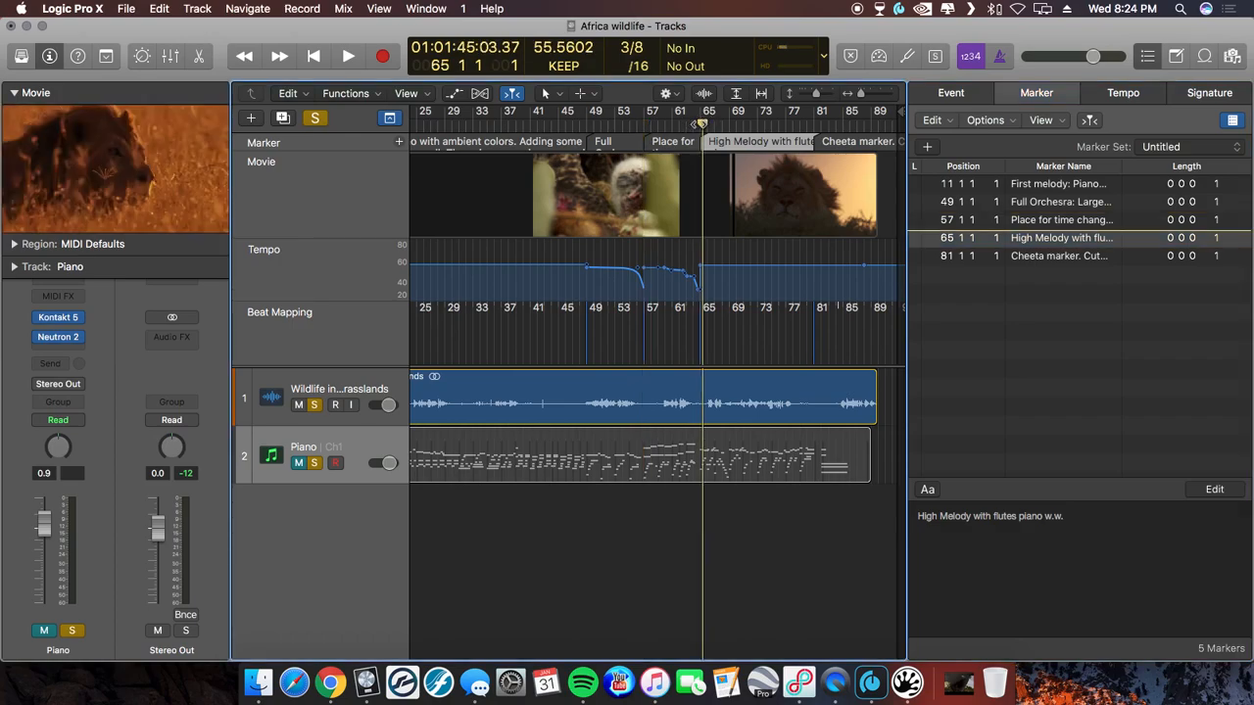
left_click(698, 124)
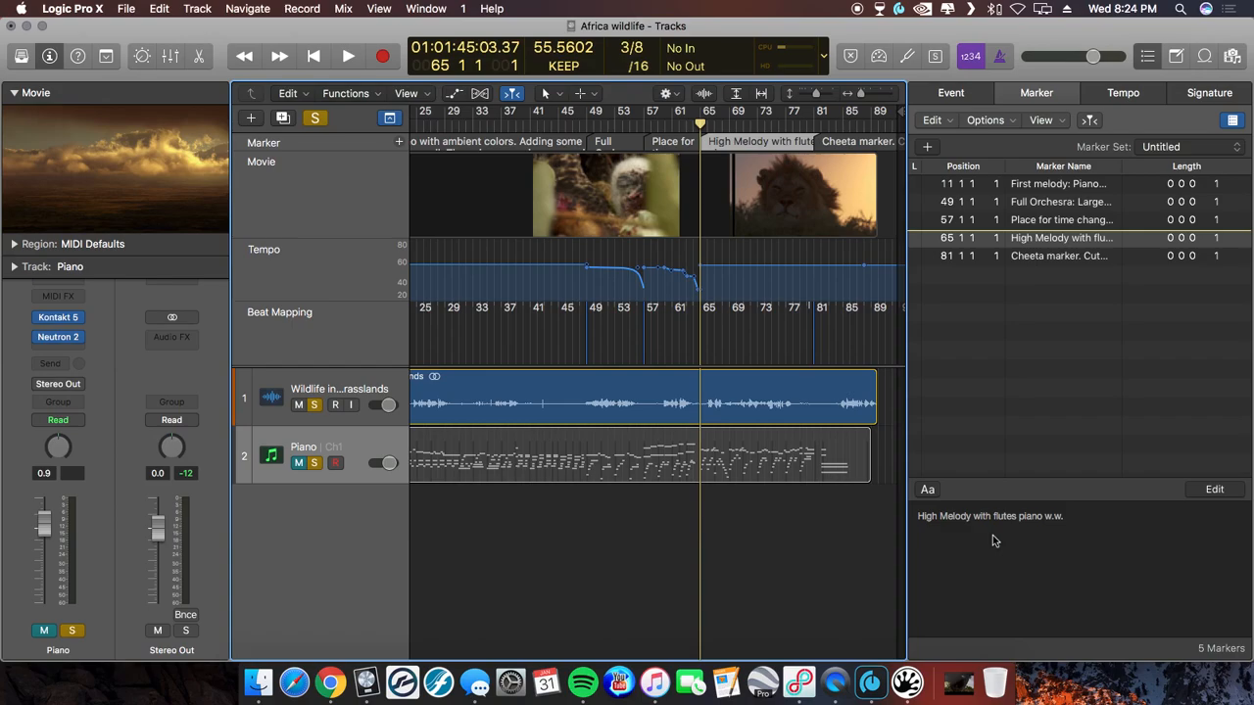
left_click(1016, 256)
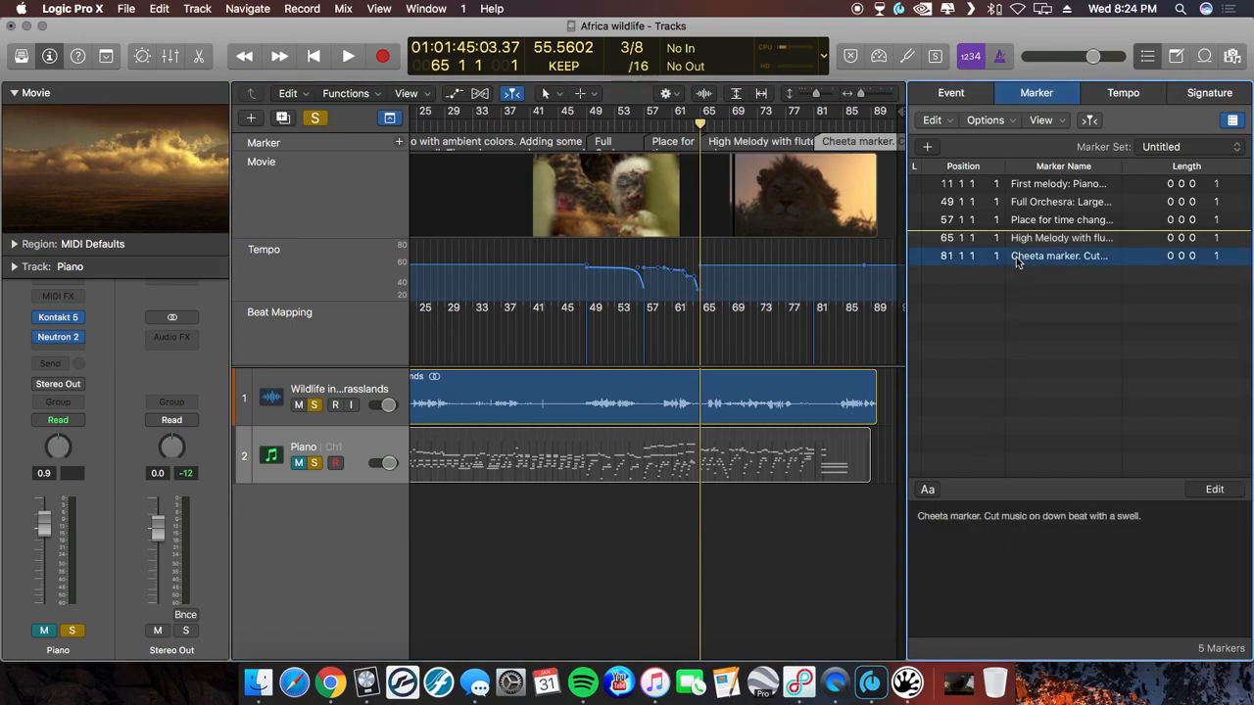
left_click(814, 126)
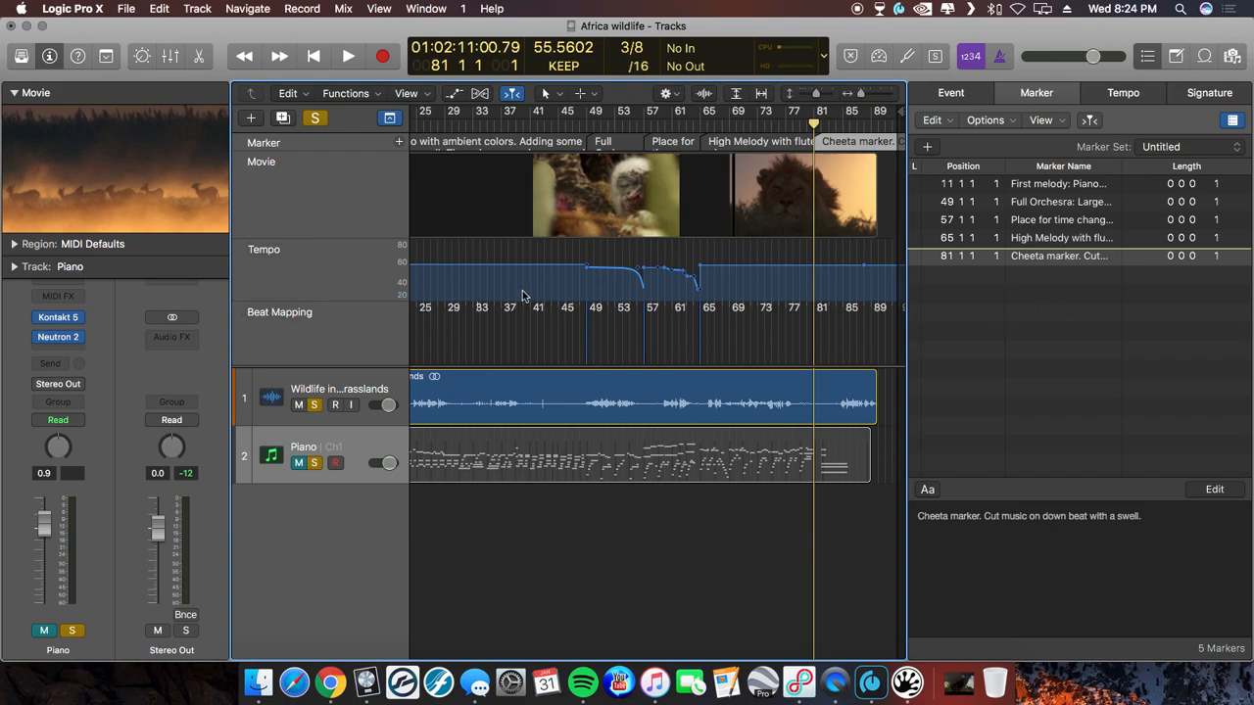
Hide the marker list and move the playhead to the project start, then to the tempo change at bar 49.
scroll(557, 294, "up", 2)
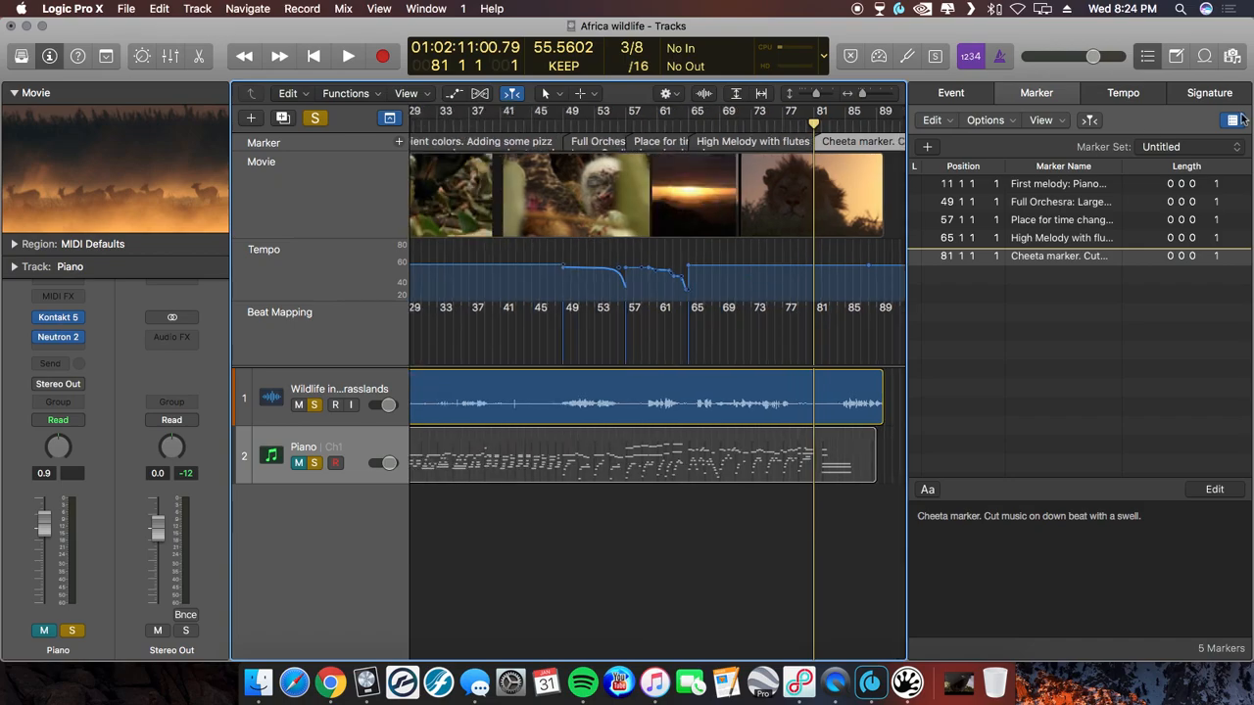
key("d")
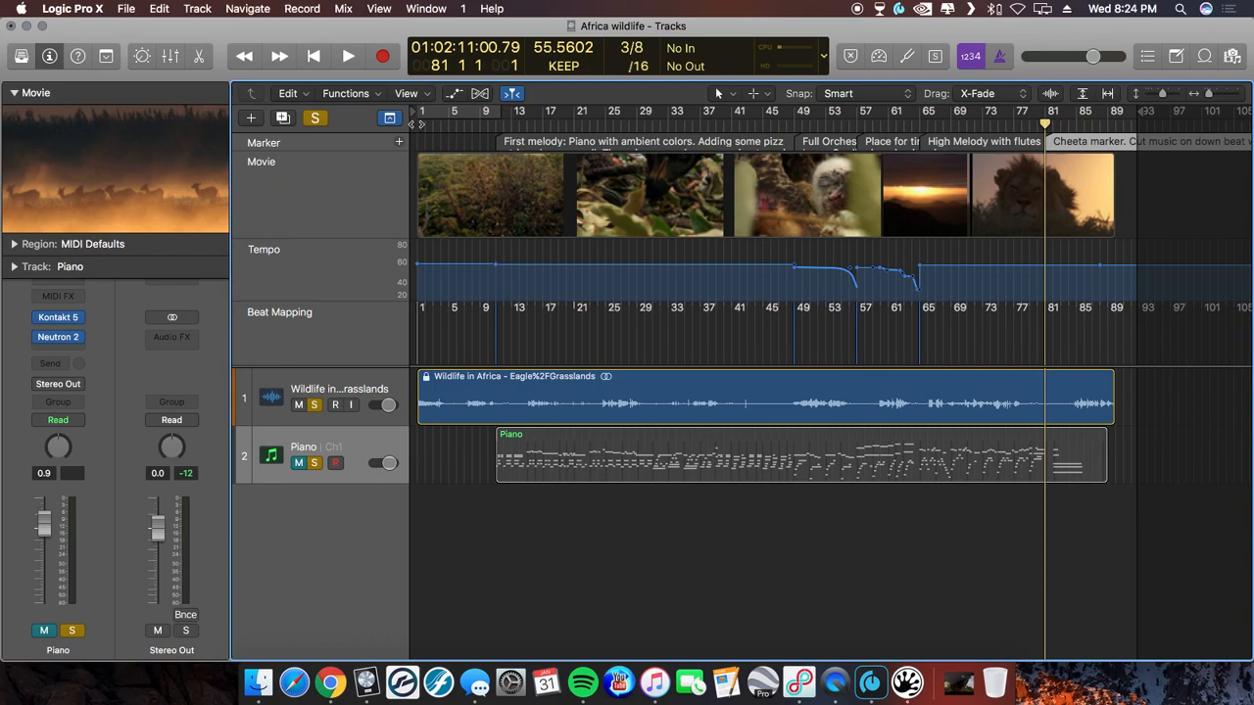
key("Return")
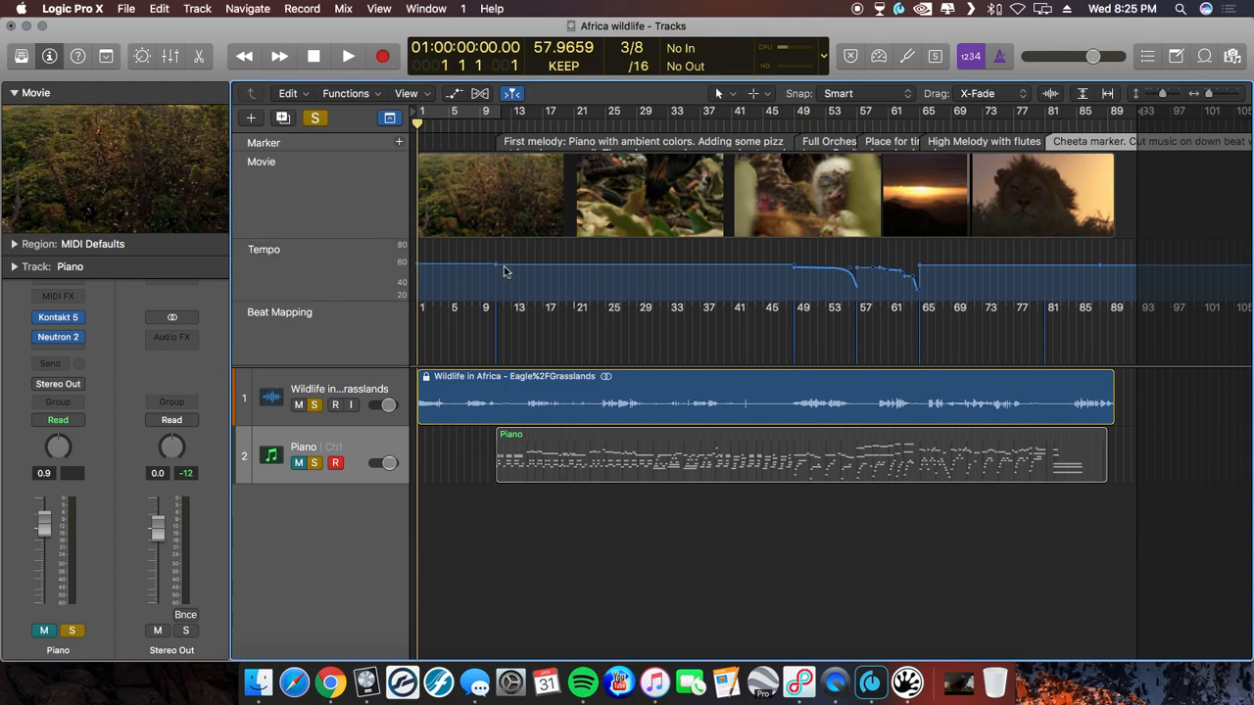
left_click_drag(791, 122, 794, 154)
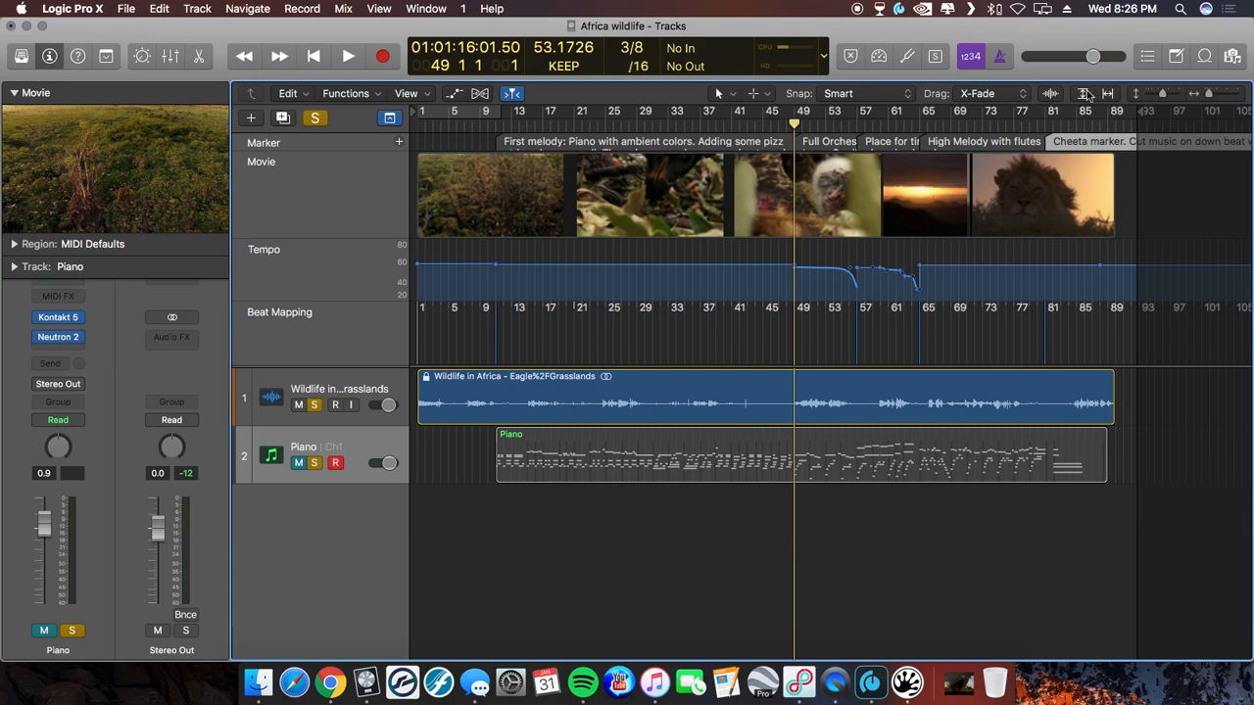
Show the marker list again and place the playhead at bar 89, near the end of the movie.
left_click(1148, 59)
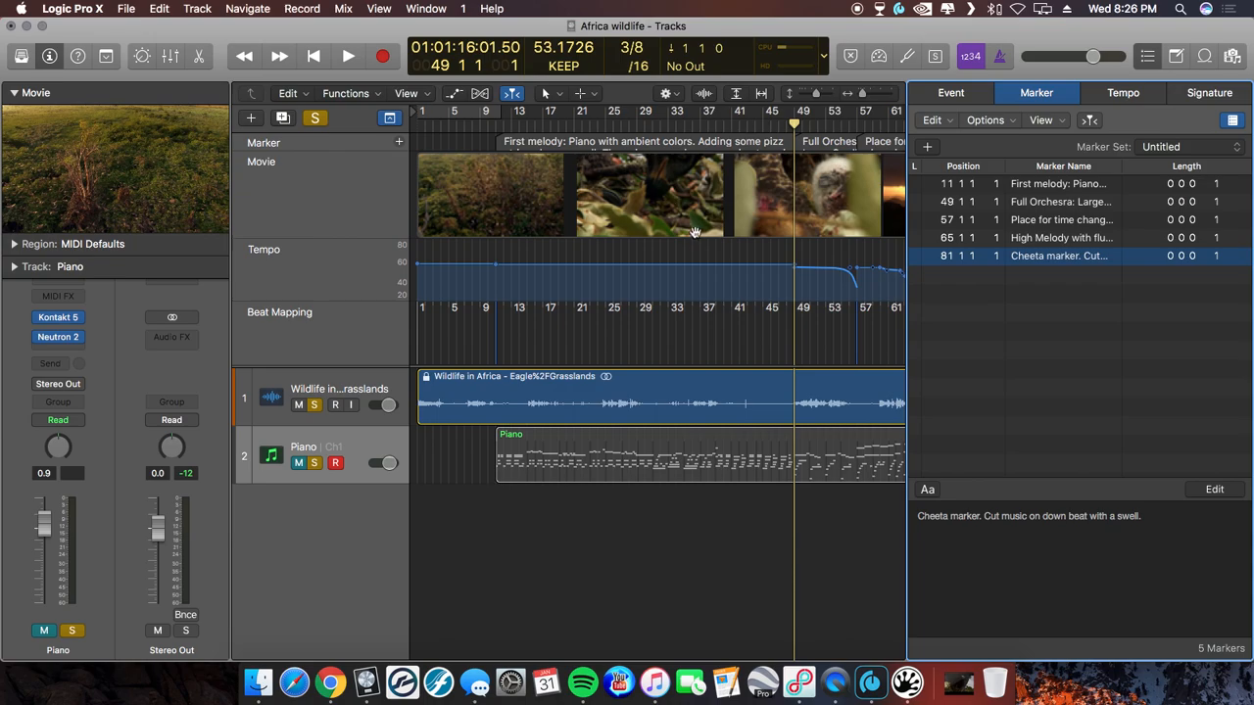
scroll(693, 227, "right", 5)
scroll(693, 226, "right", 2)
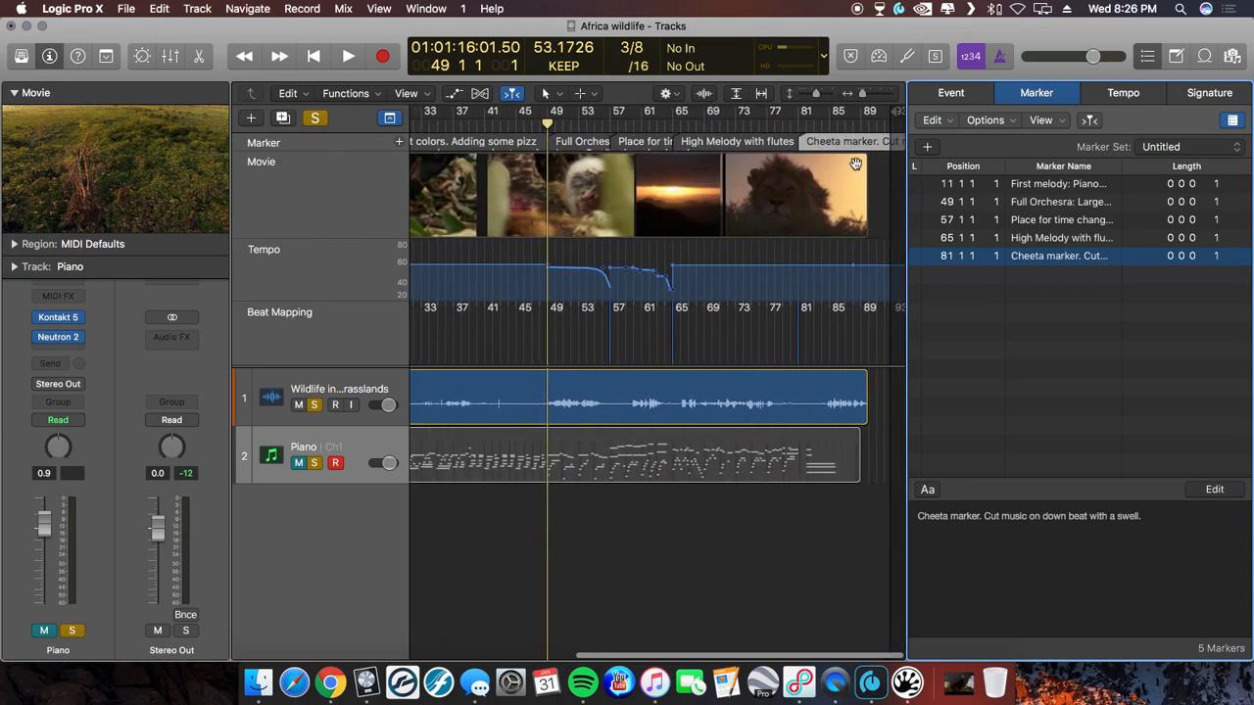
left_click(861, 123)
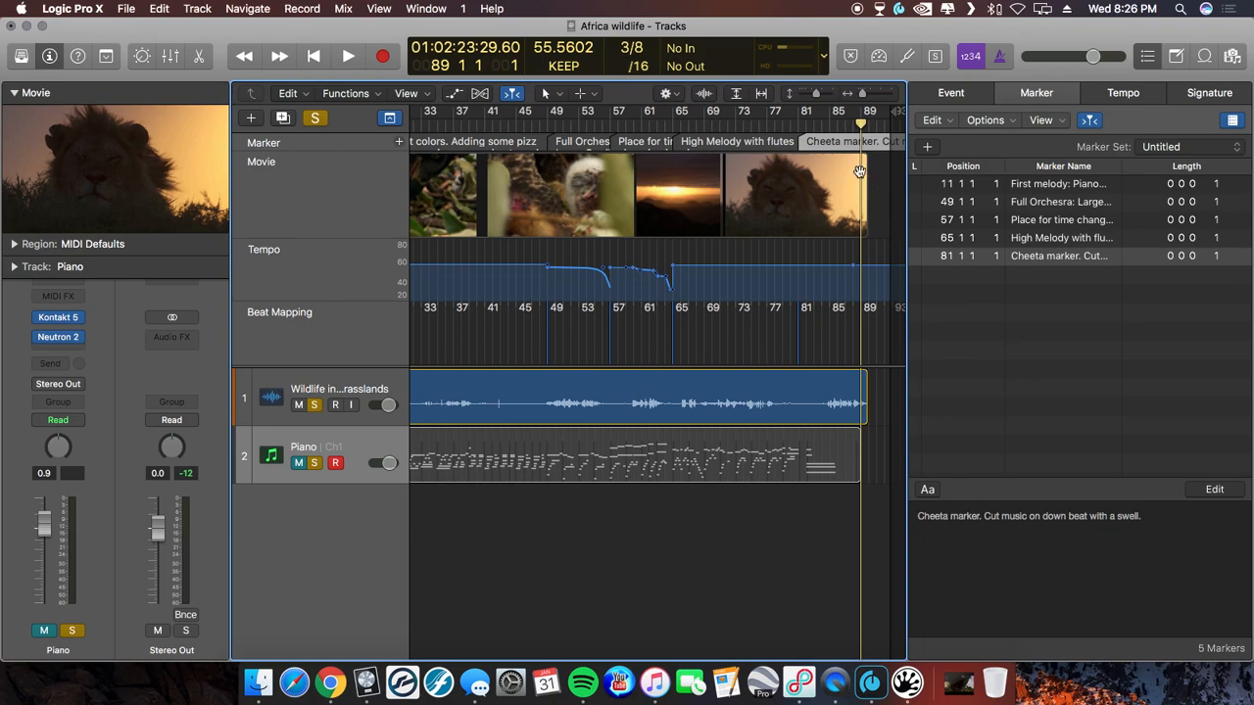
key("super+Right")
key("super+Right")
key("super+Right")
key("super+Right")
key("super+Right")
key("super+Right")
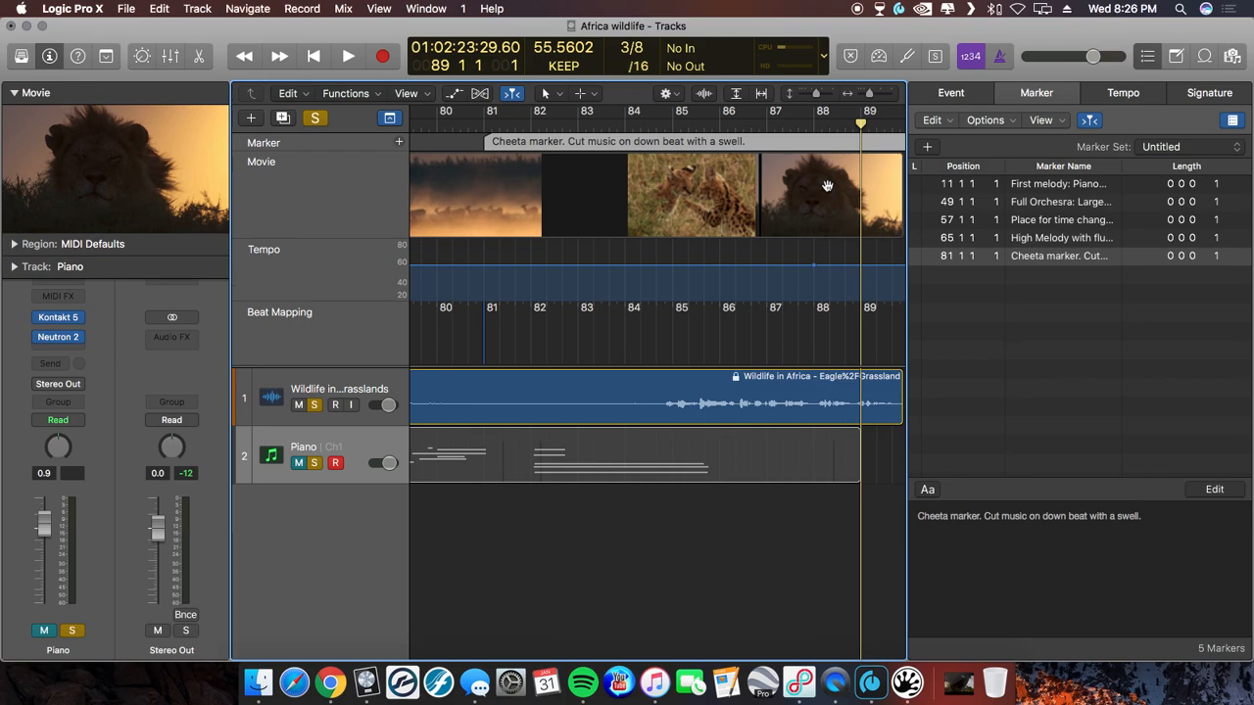
key("alt+apostrophe")
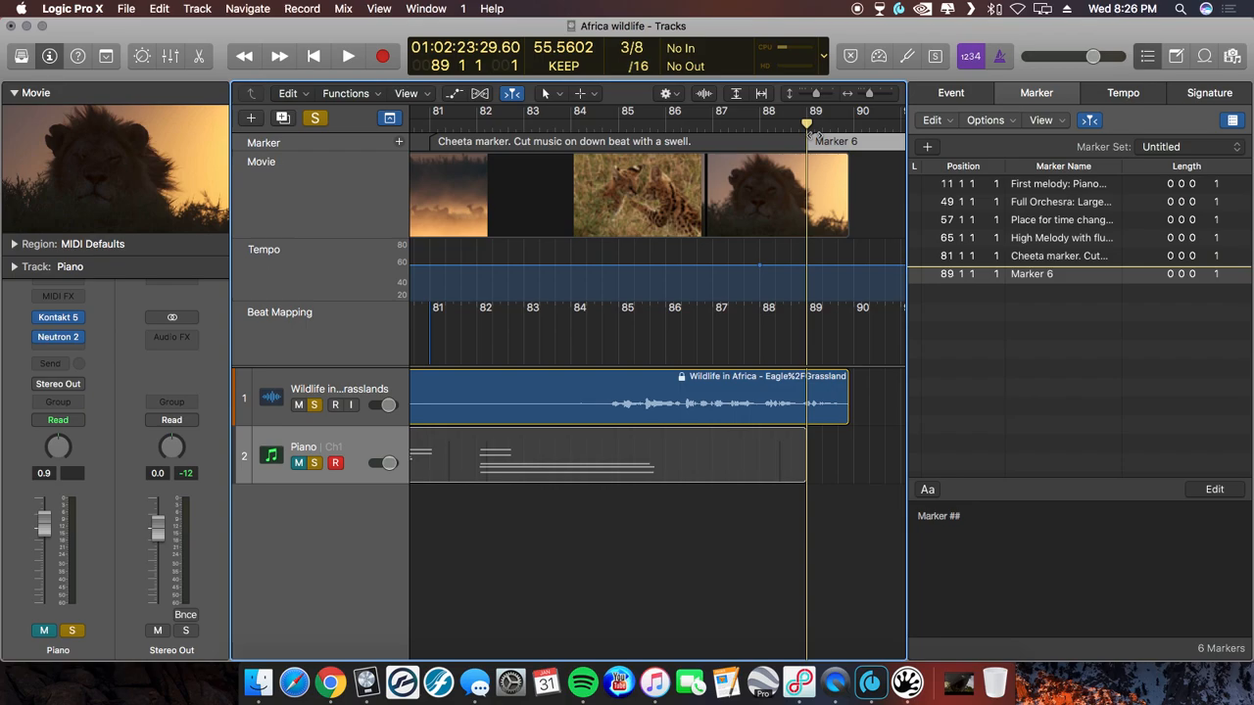
key("Delete")
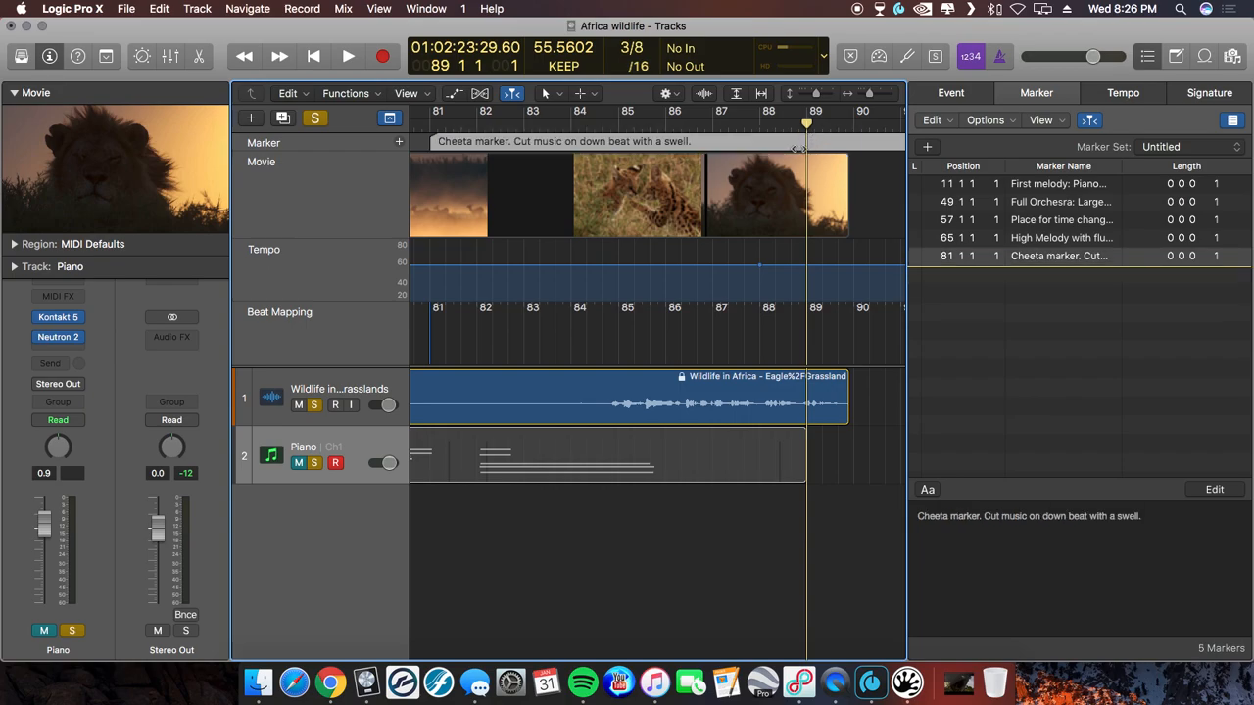
Inspect the cheetah scene change at bar 81, placing the playhead at 81 1 1 1 and at 81 1 1 41.
mouse_move(807, 124)
left_mouse_down()
mouse_move(421, 124)
mouse_move(438, 123)
left_mouse_up()
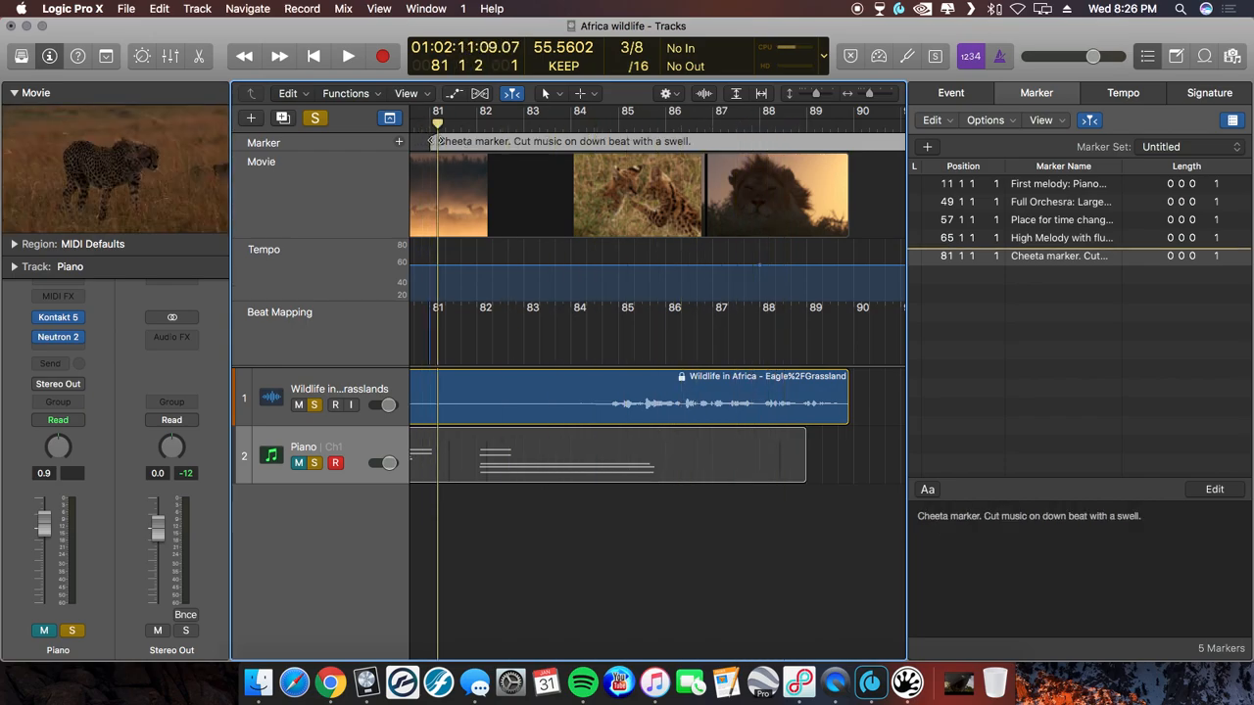
scroll(440, 146, "up", 10)
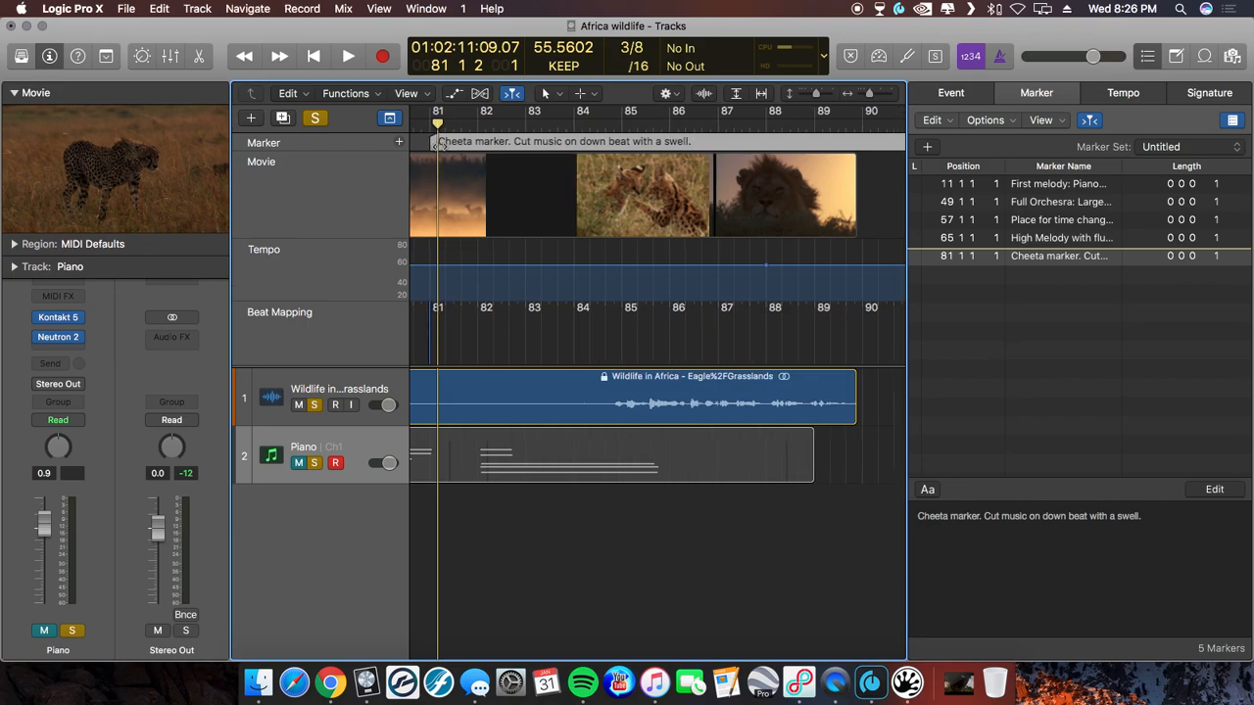
scroll(441, 146, "up", 2)
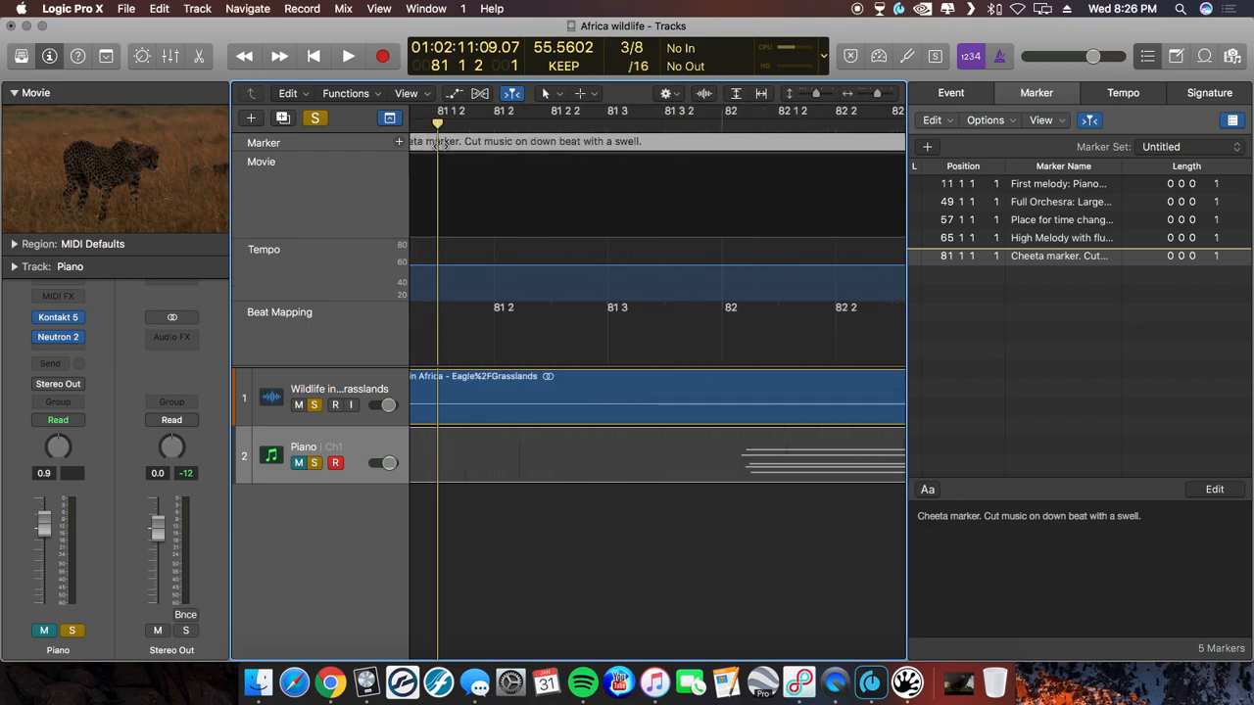
scroll(440, 146, "left", 8)
left_click_drag(726, 125, 670, 130)
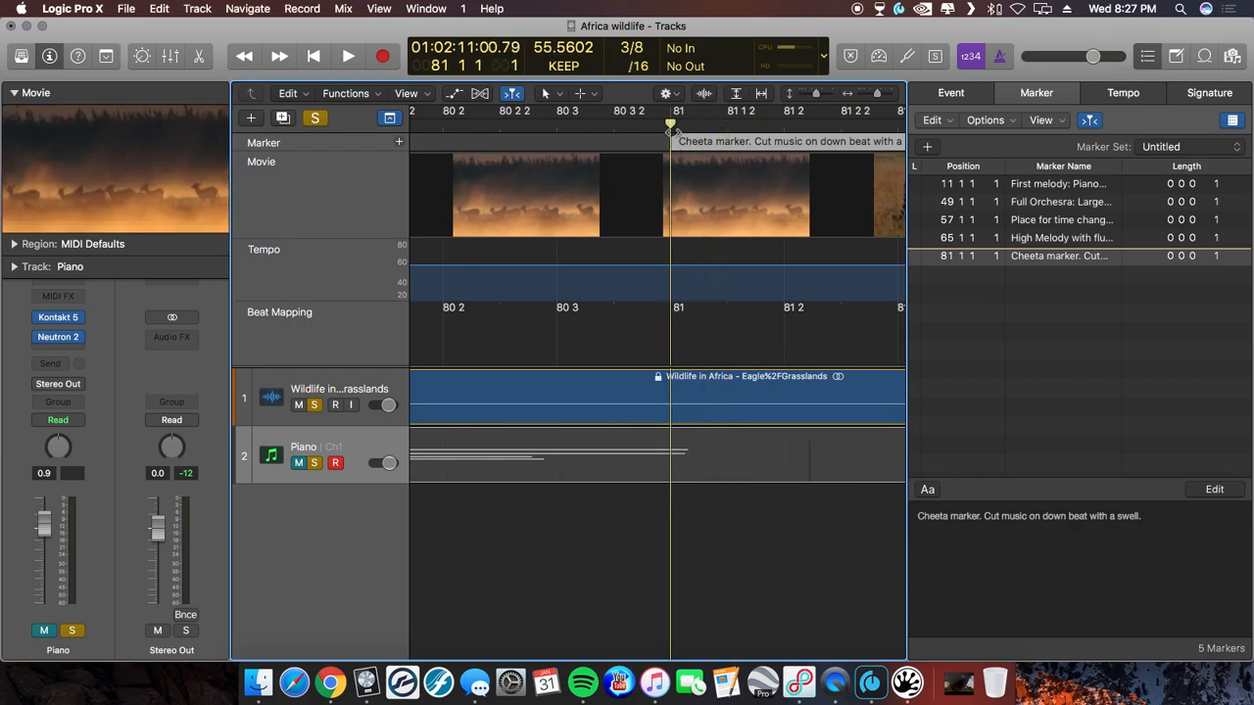
left_click_drag(670, 130, 678, 130)
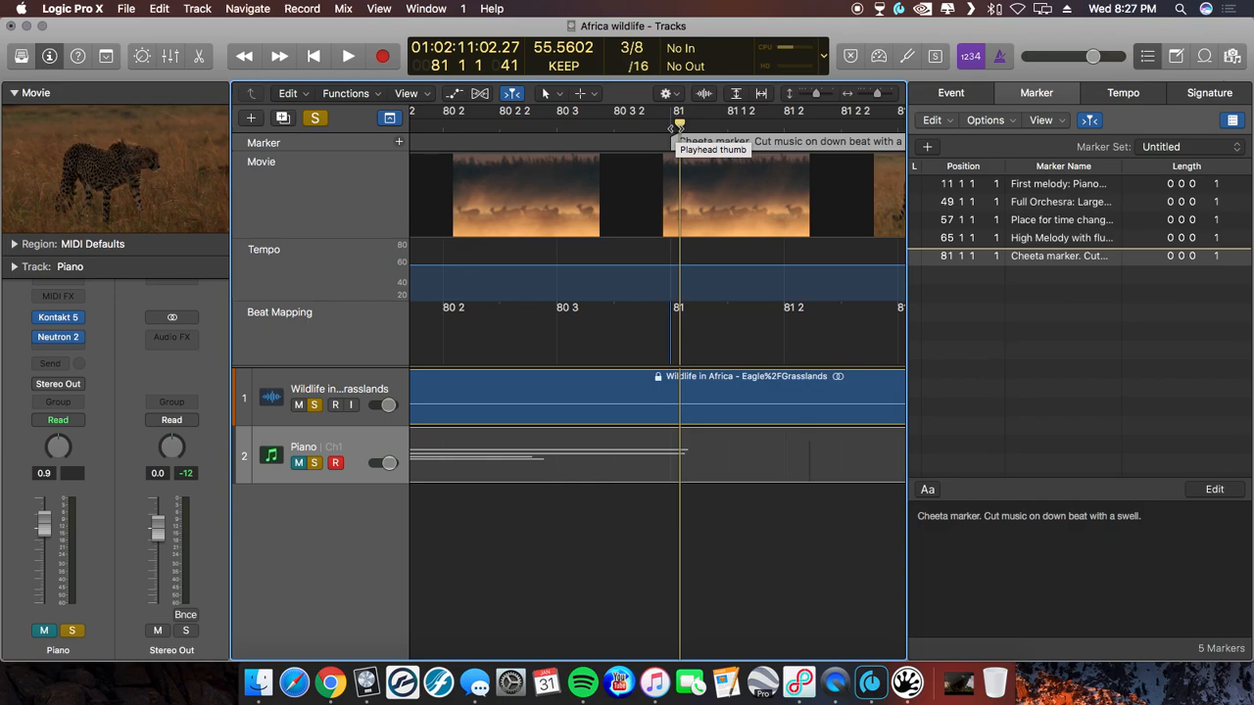
Create a marker at 88 1 1 41, where the movie cuts to the lion shot.
scroll(813, 172, "right", 10)
scroll(826, 170, "right", 10)
scroll(790, 167, "right", 5)
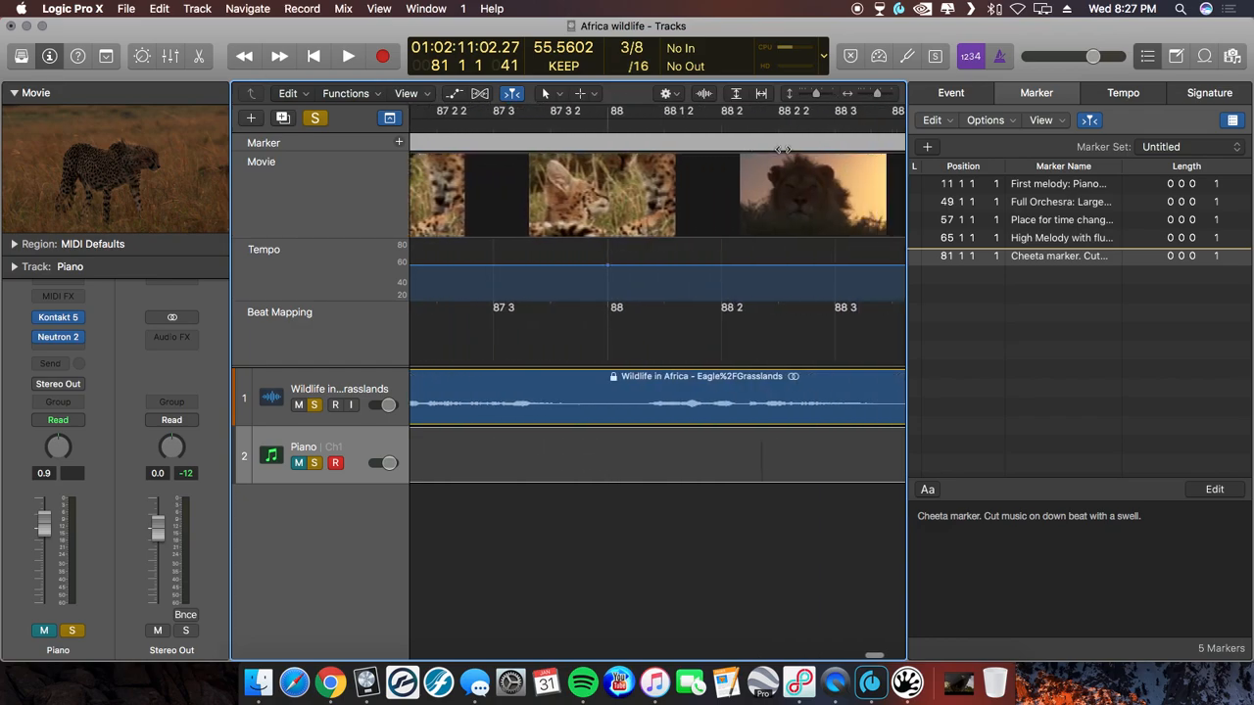
scroll(782, 149, "right", 2)
mouse_move(565, 124)
left_mouse_down()
mouse_move(601, 124)
mouse_move(481, 130)
mouse_move(566, 121)
left_mouse_up()
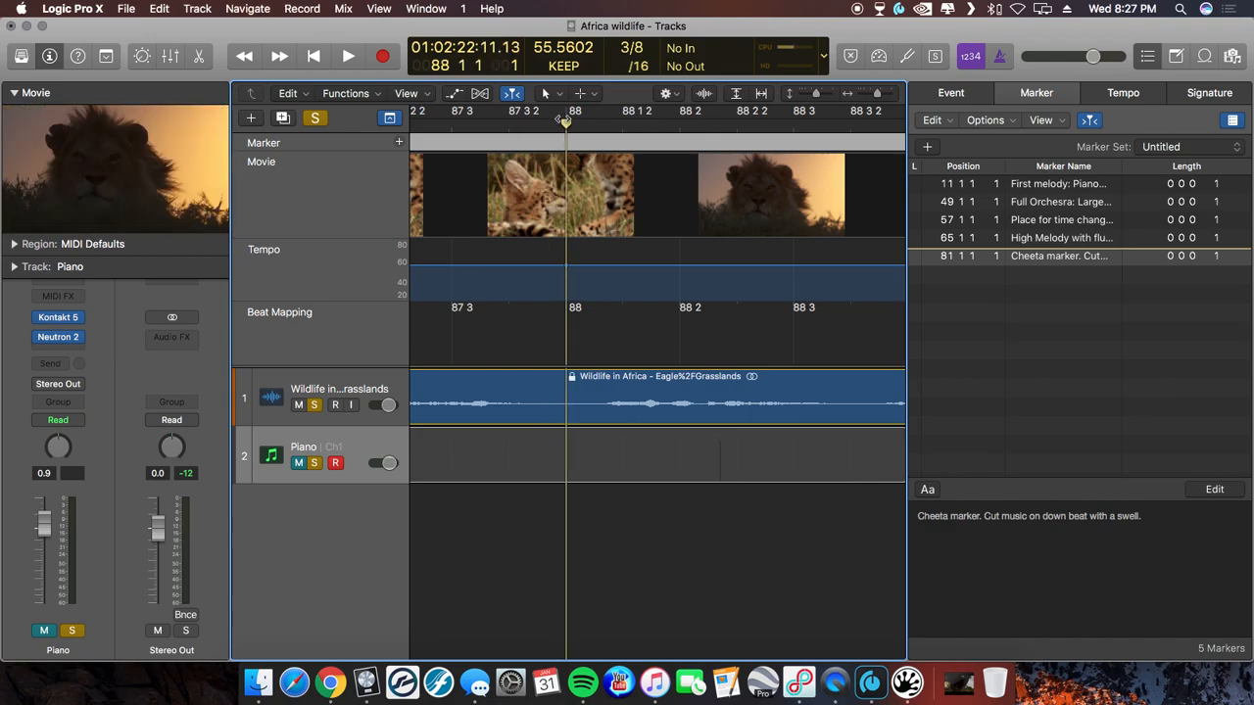
left_click_drag(567, 120, 575, 121)
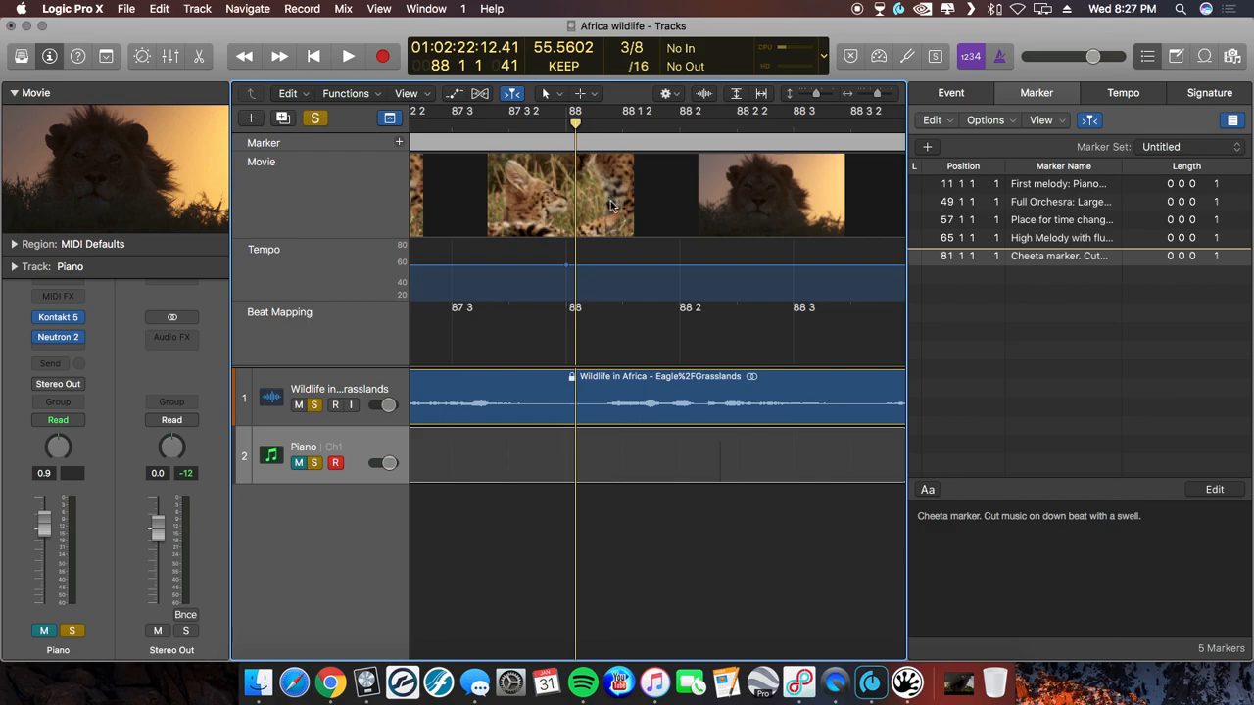
key("alt+apostrophe")
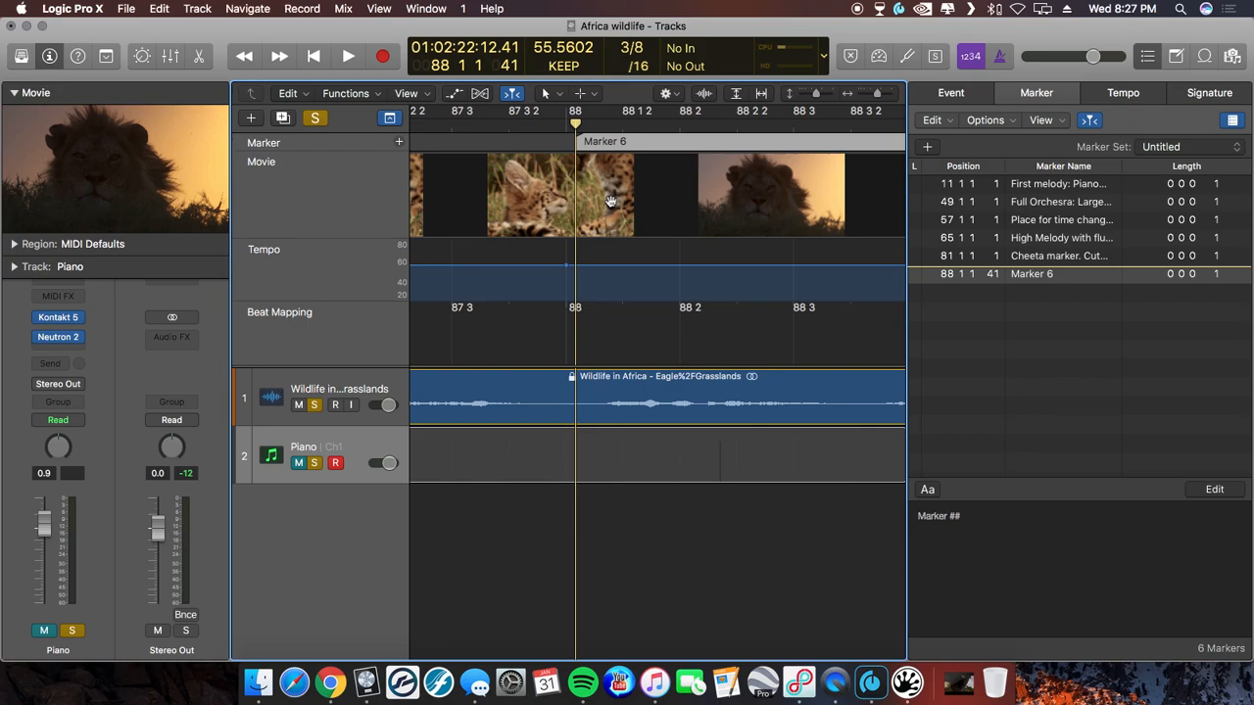
left_click(985, 120)
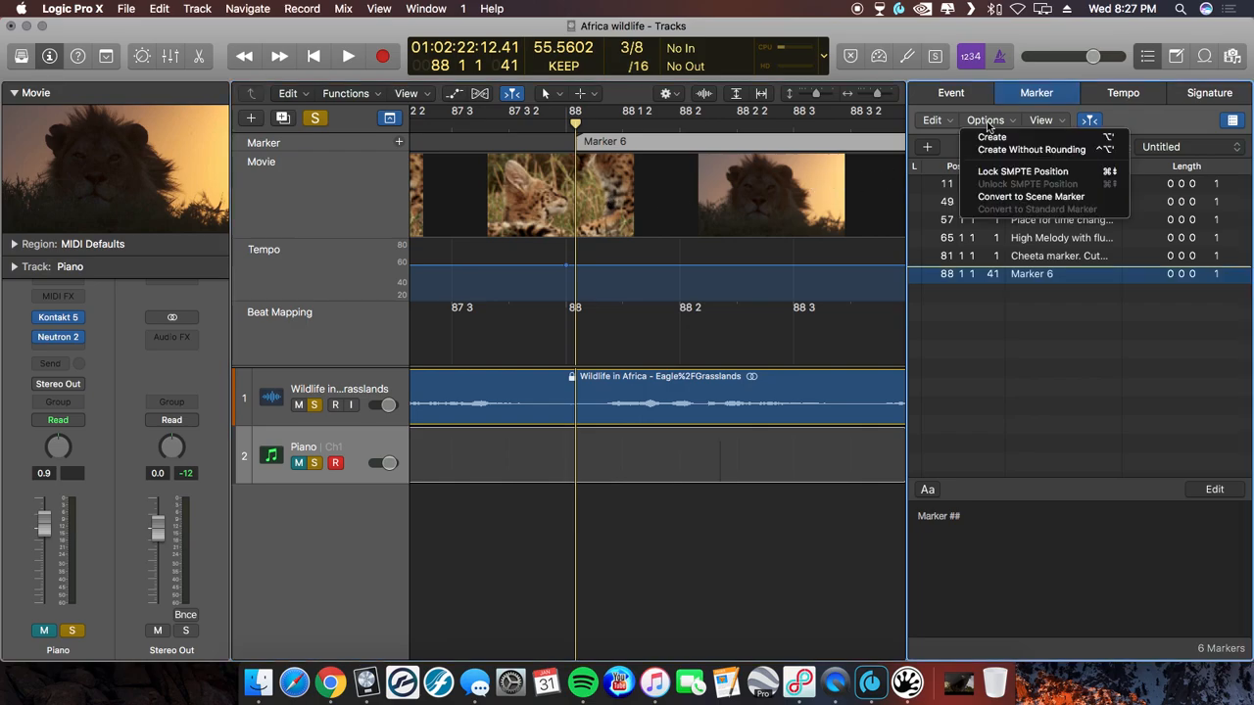
left_click(937, 153)
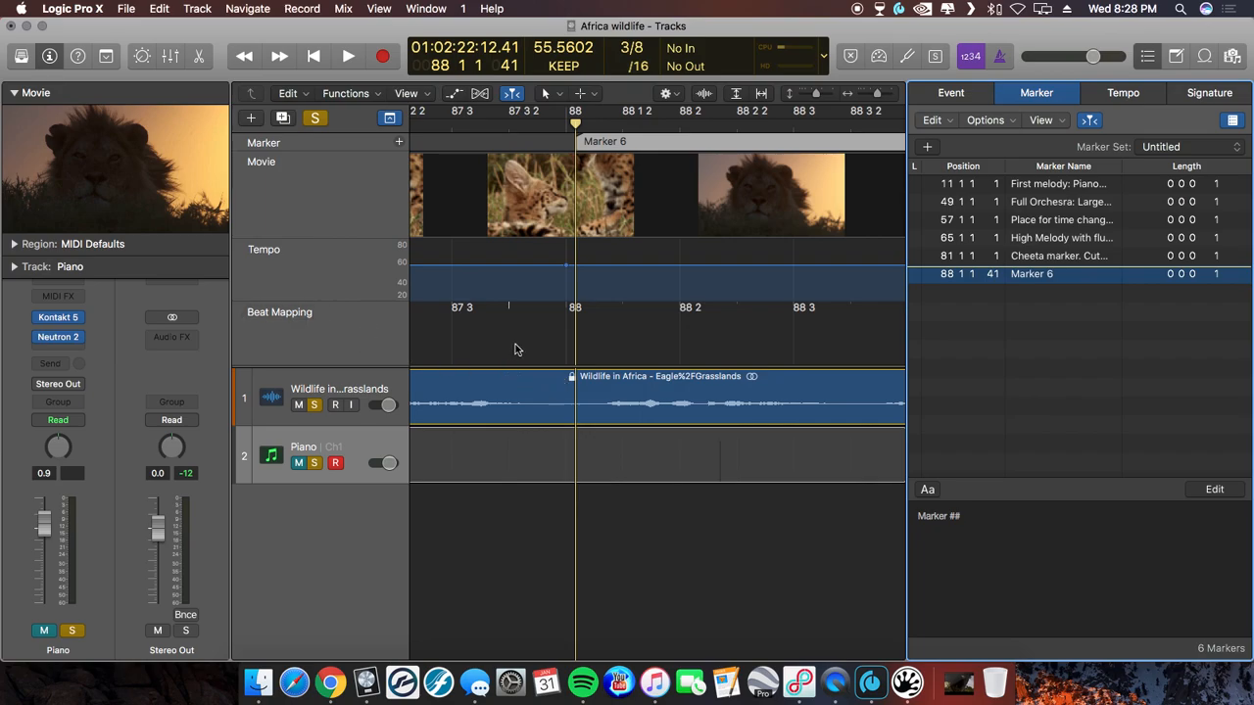
Beat-map the downbeat of bar 88 to the new marker at 88 1 1 41.
left_click(443, 125)
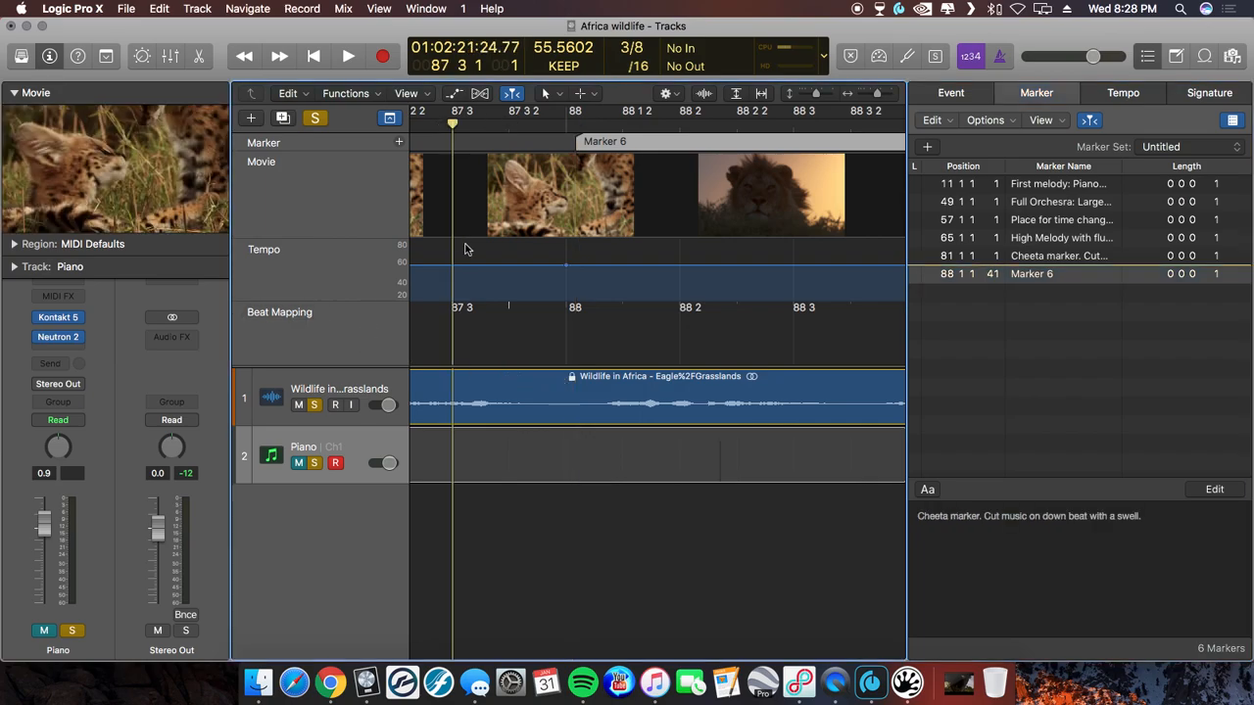
left_click(649, 143)
left_click(981, 277)
left_click_drag(571, 312, 576, 355)
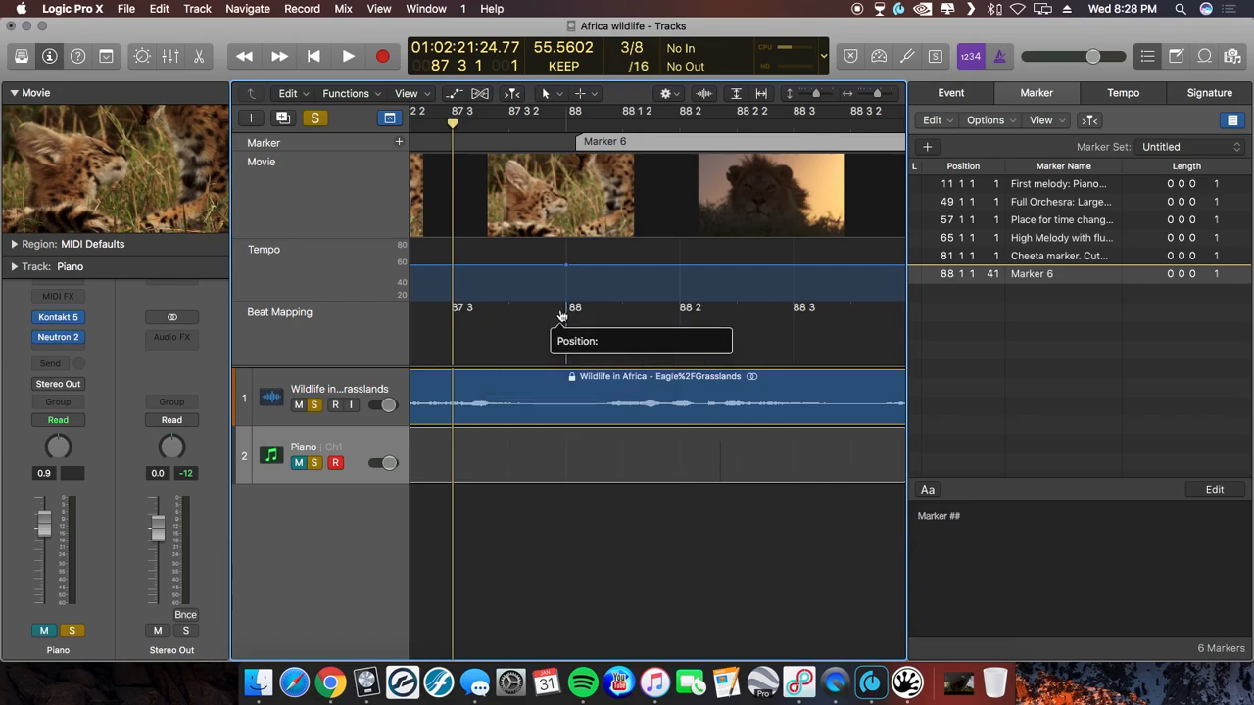
left_click_drag(571, 321, 582, 347)
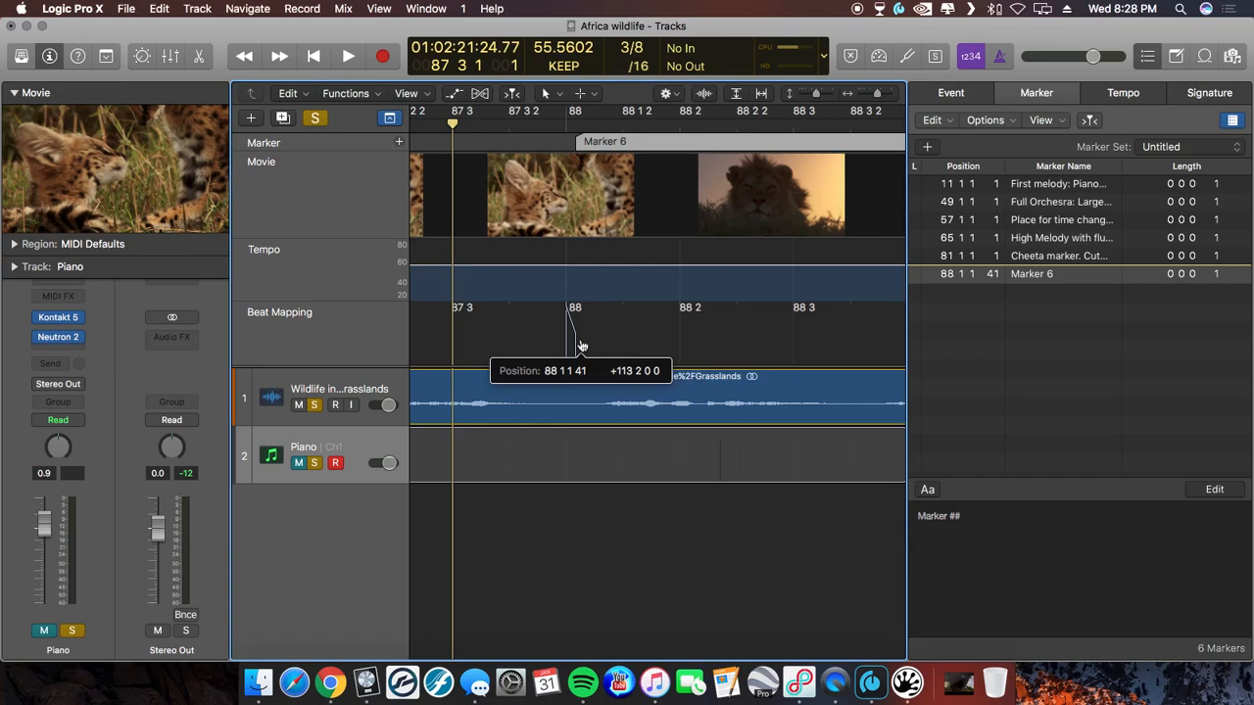
left_click_drag(580, 347, 579, 339)
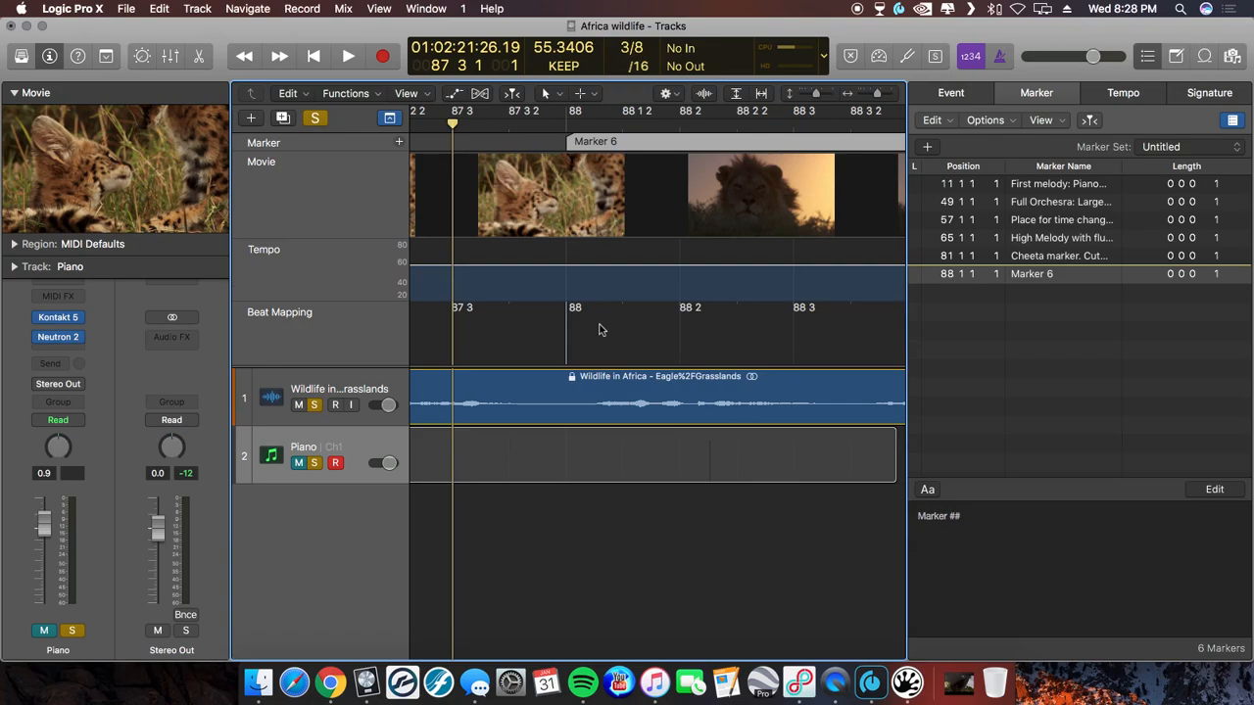
Select the "High Melody" marker at bar 65 and hide the marker list.
scroll(645, 313, "left", 3)
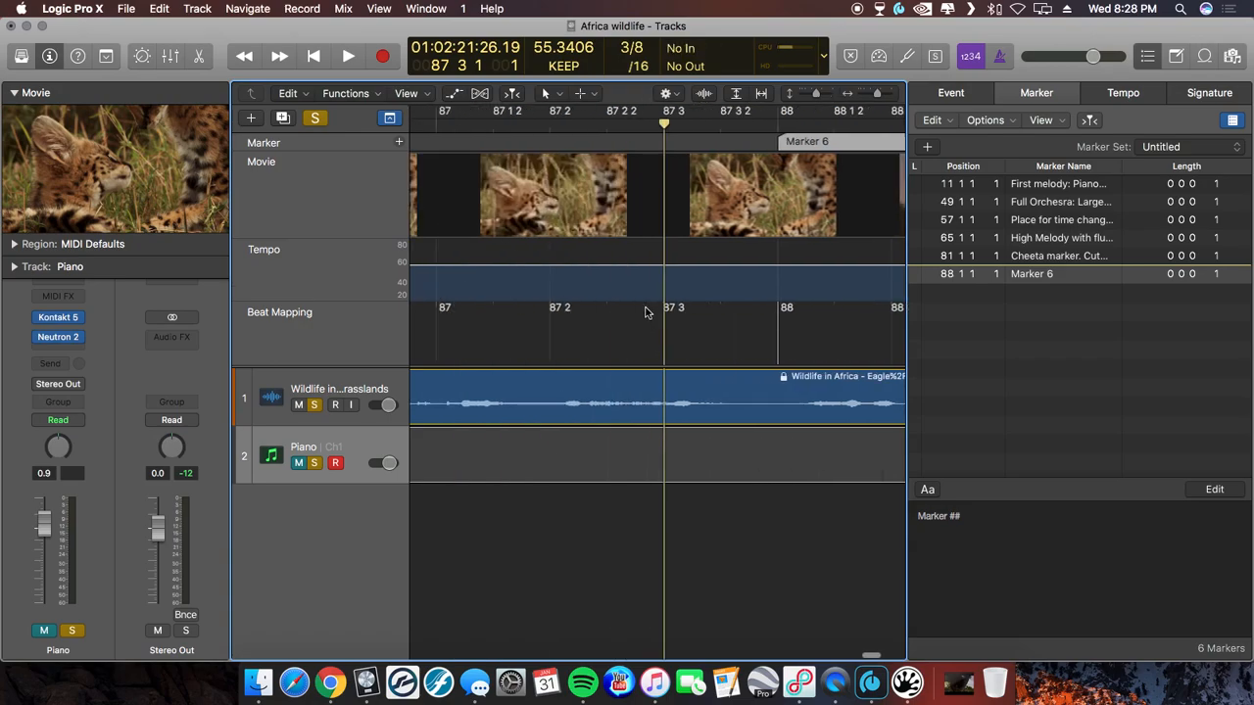
scroll(646, 313, "left", 7)
scroll(645, 312, "left", 7)
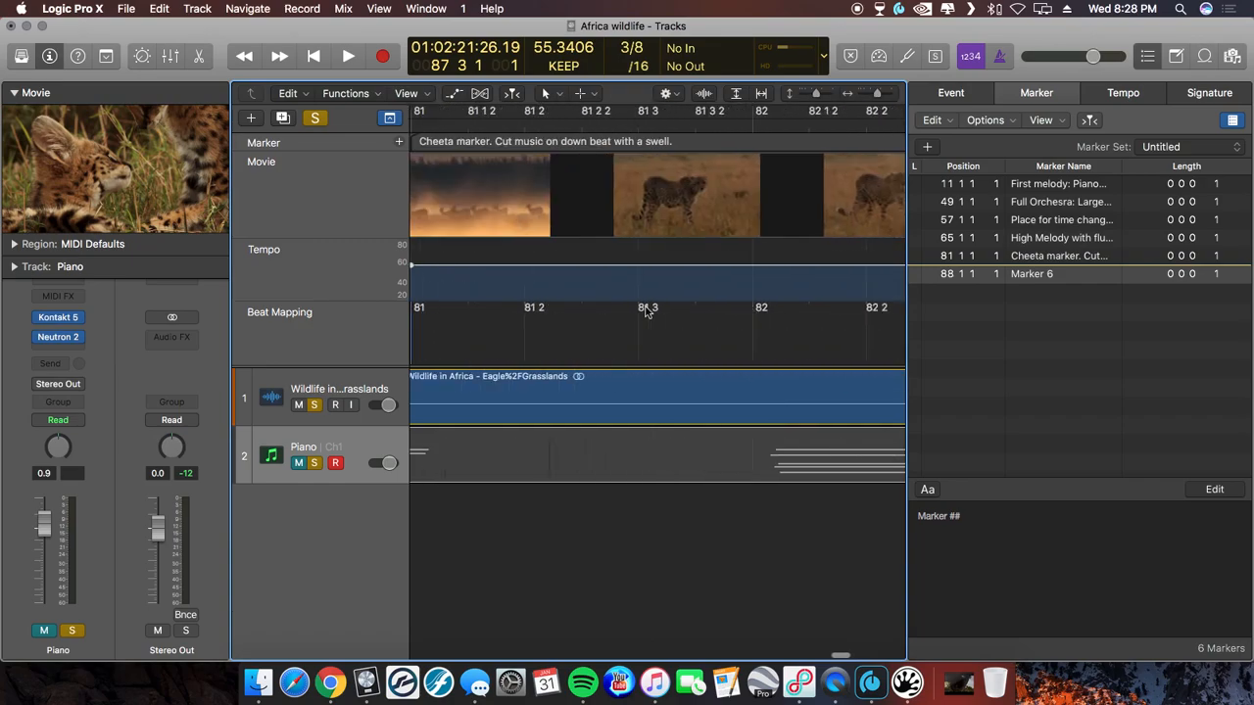
scroll(647, 311, "left", 6)
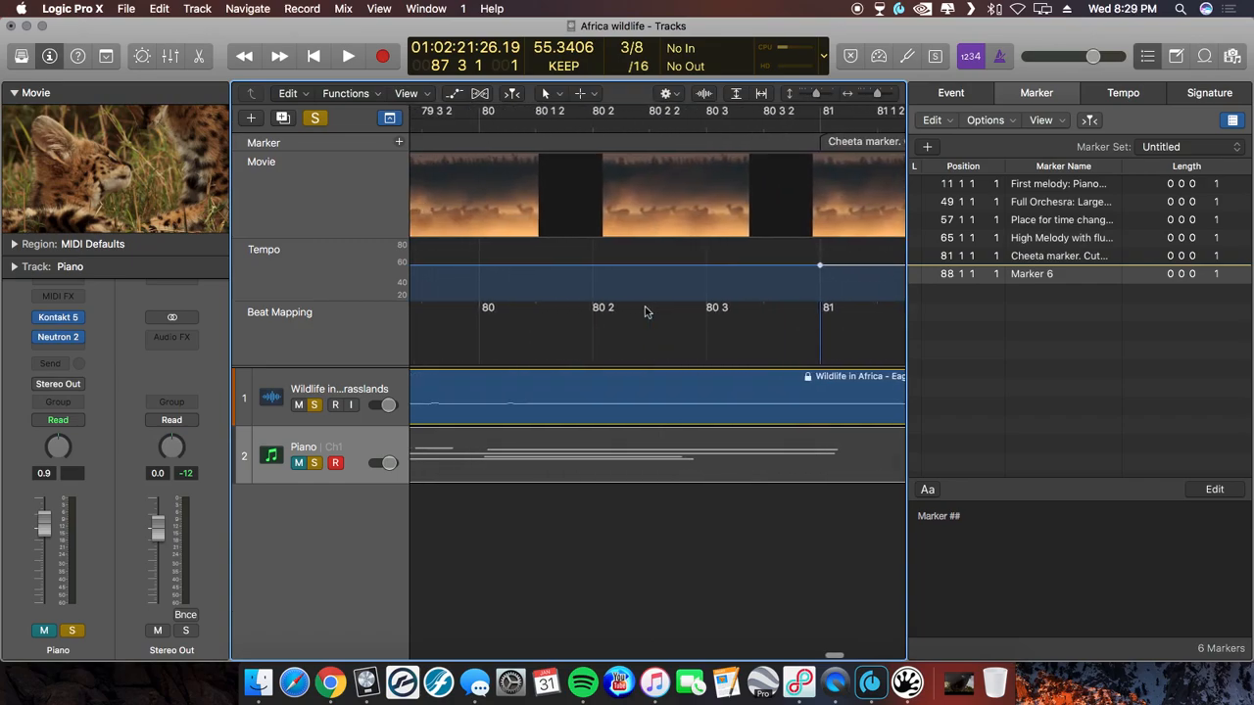
scroll(645, 311, "left", 4)
left_click(1009, 238)
left_click(1148, 56)
left_click(1148, 56)
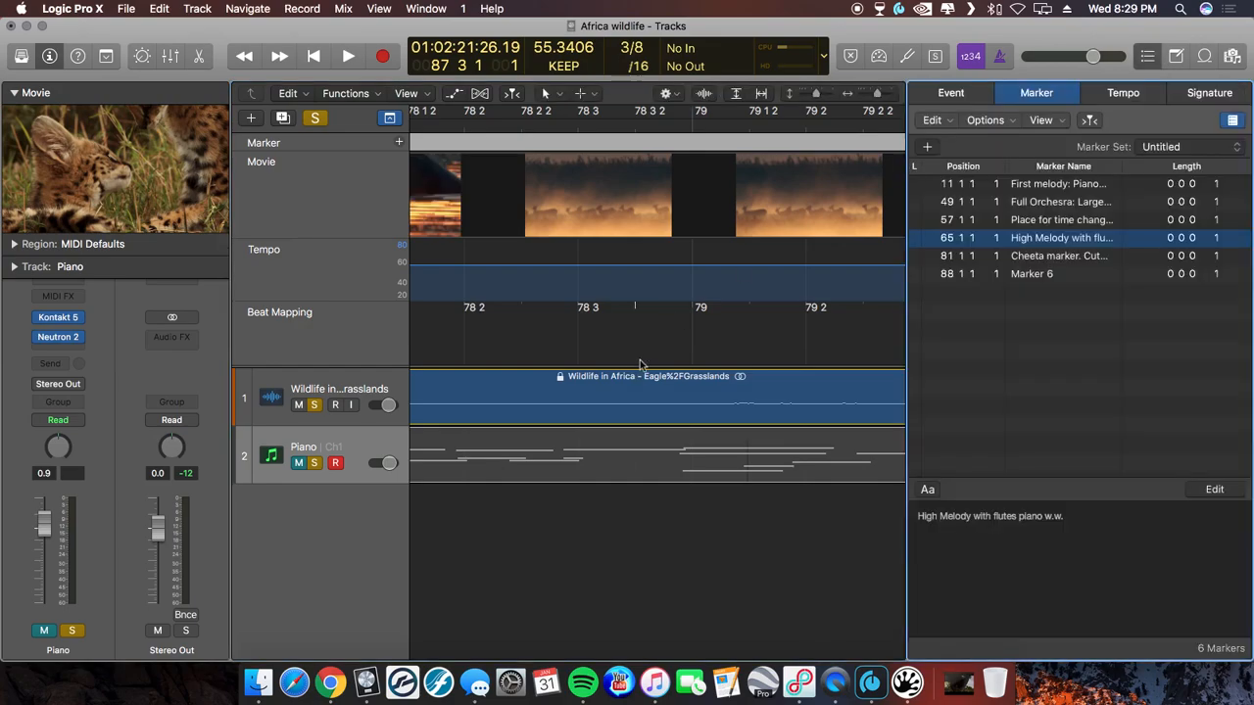
left_click(1148, 56)
Examine the tempo curve and beat mapping from bar 52 to bar 67, placing the playhead at bar 57.
scroll(884, 200, "left", 10)
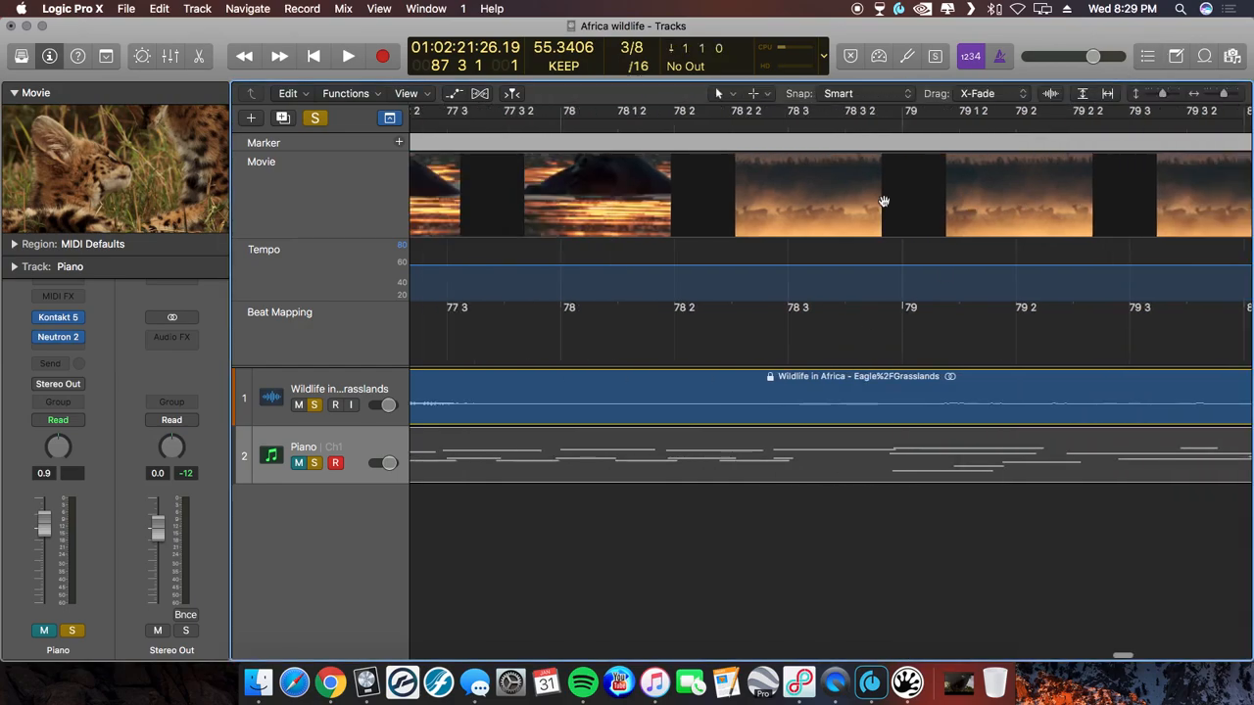
scroll(785, 300, "left", 10)
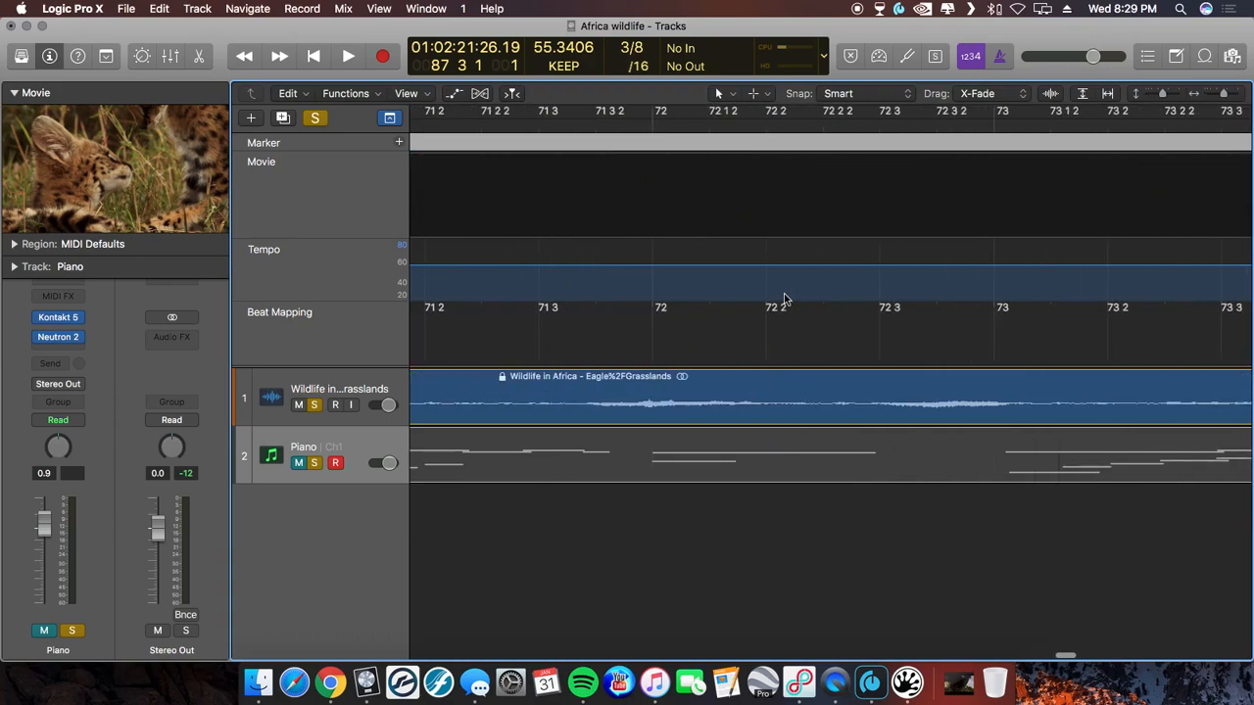
scroll(778, 287, "left", 5)
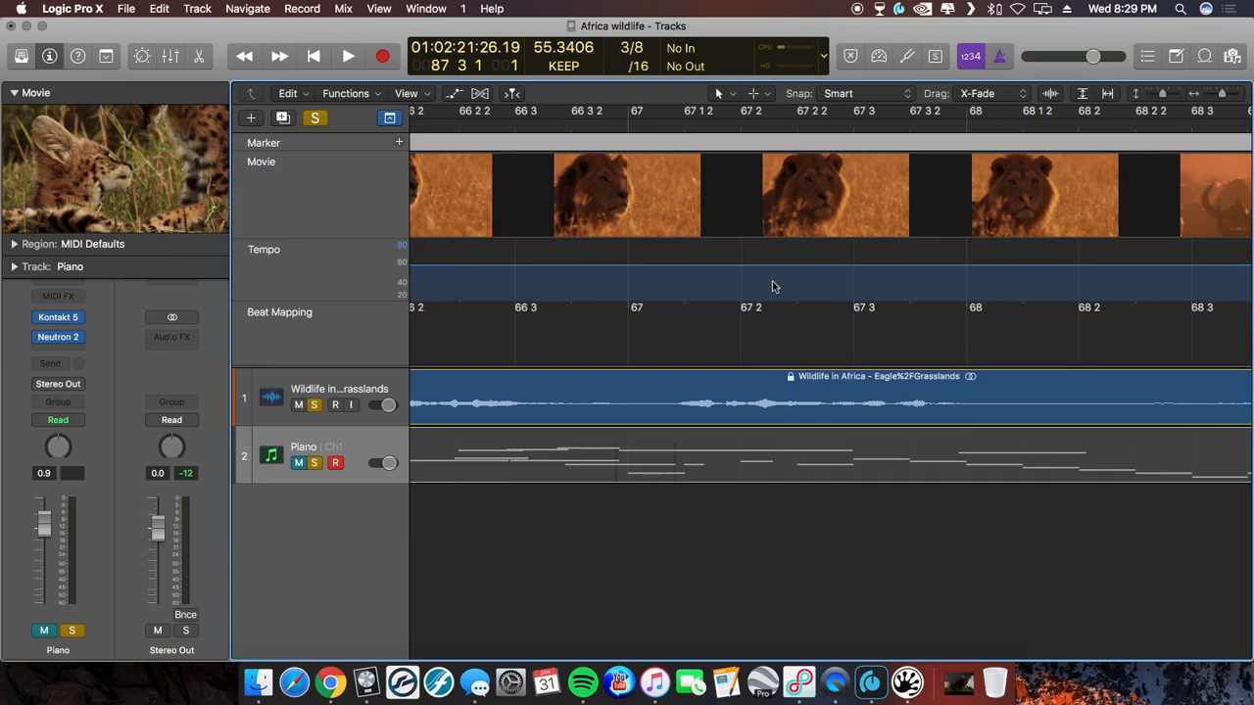
scroll(775, 286, "down", 5)
scroll(774, 286, "left", 10)
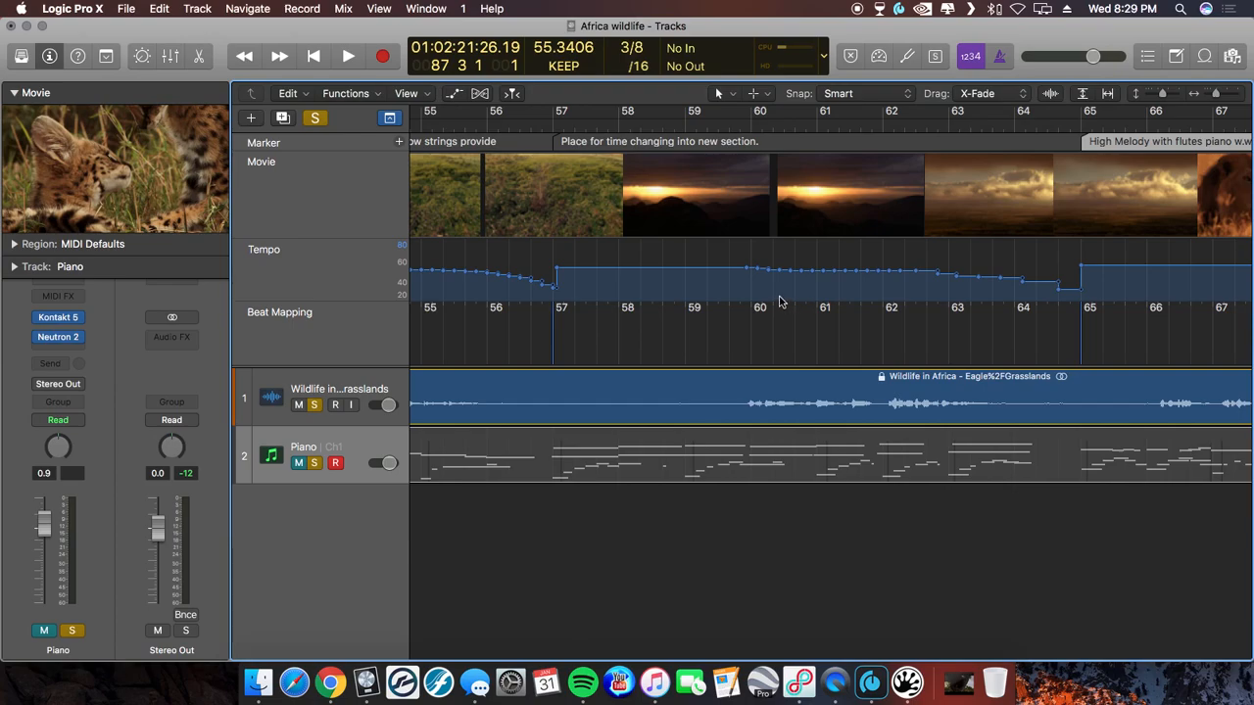
scroll(780, 301, "left", 2)
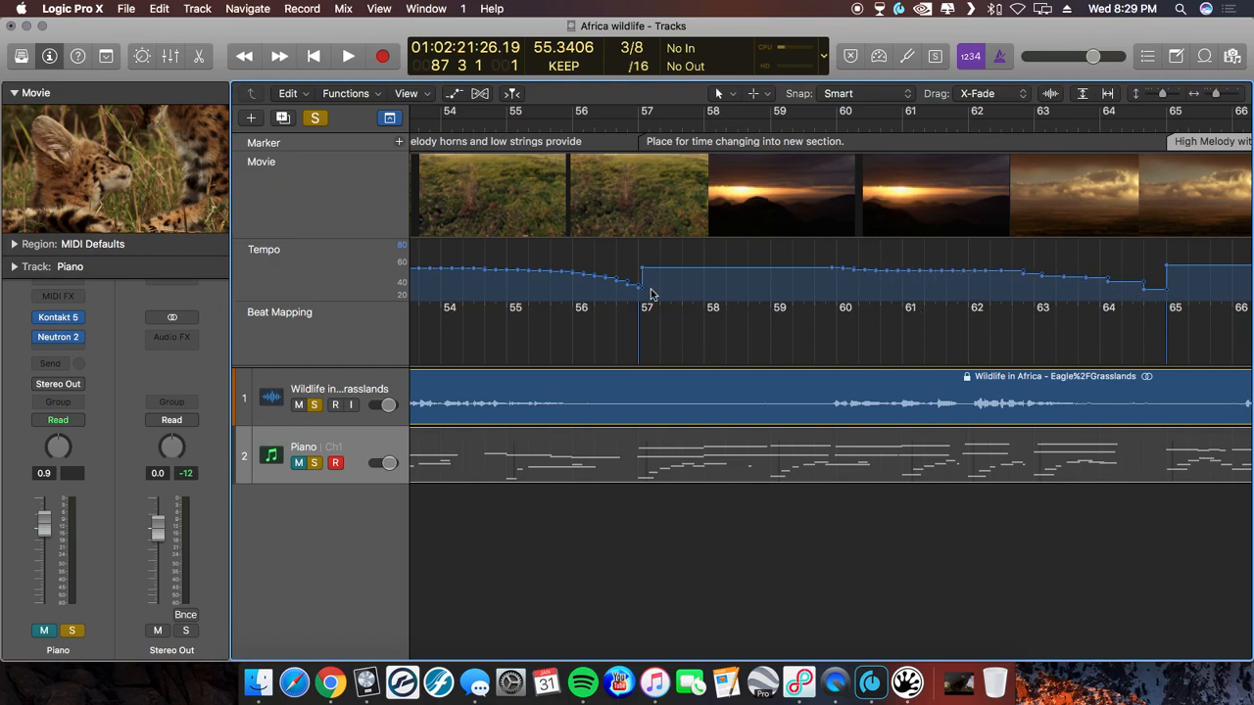
scroll(651, 289, "left", 4)
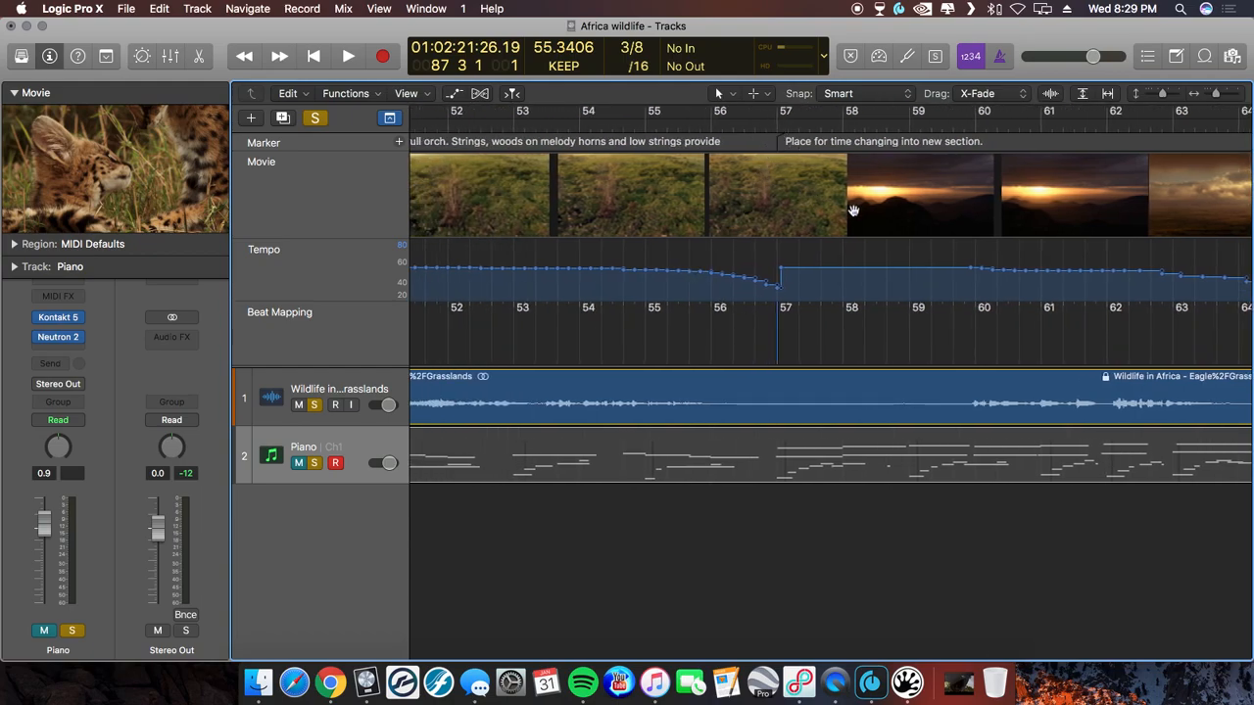
left_click(803, 175)
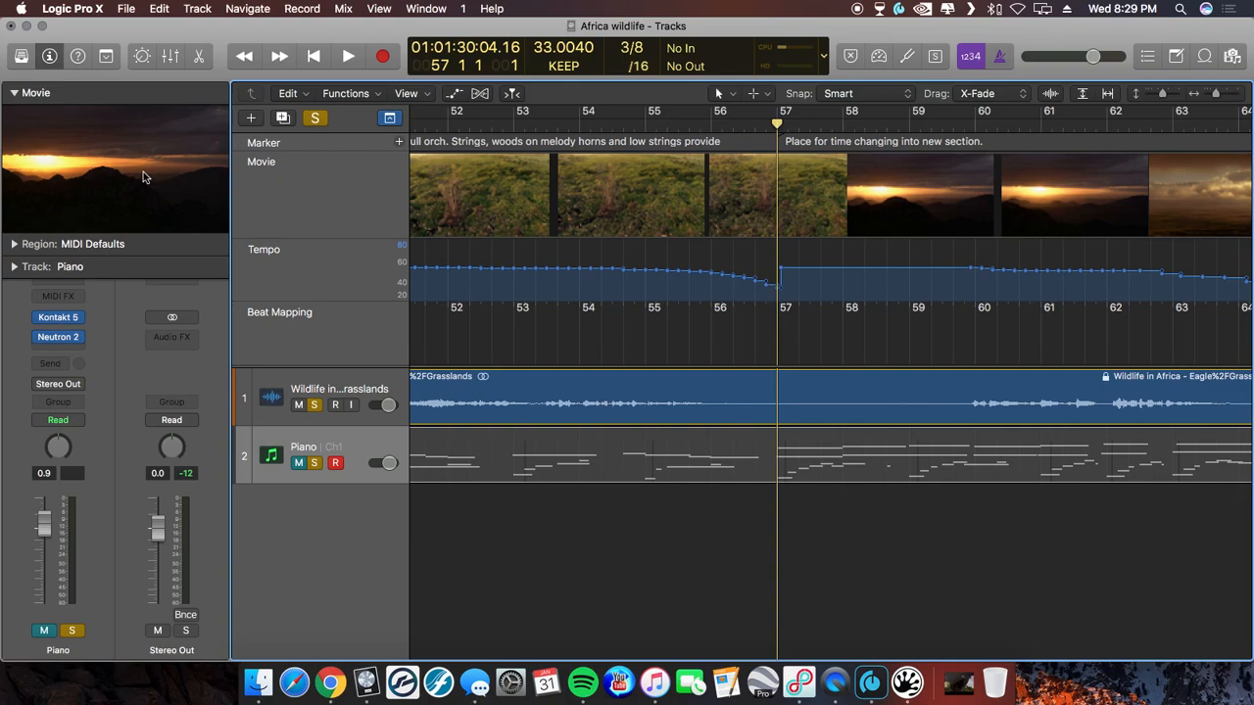
Unmute the Piano track and play the project from bar 10 with the movie in its own floating window.
left_click(299, 462)
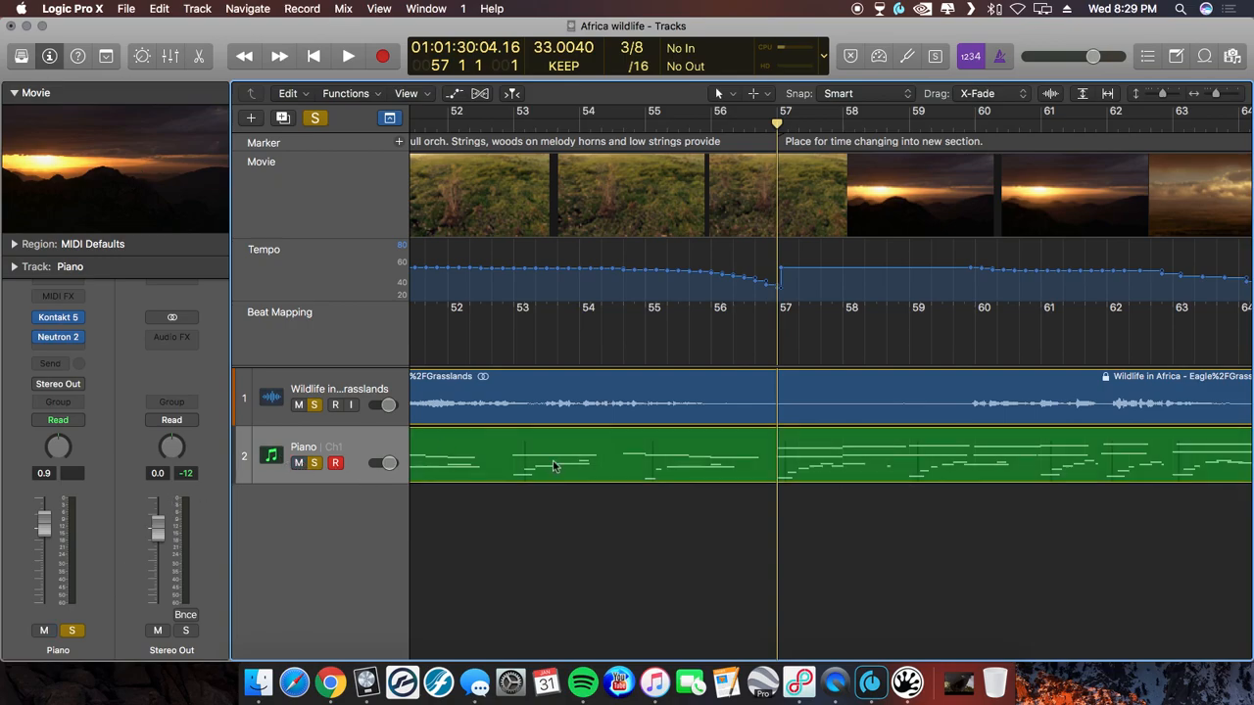
scroll(595, 484, "left", 10)
scroll(684, 507, "left", 4)
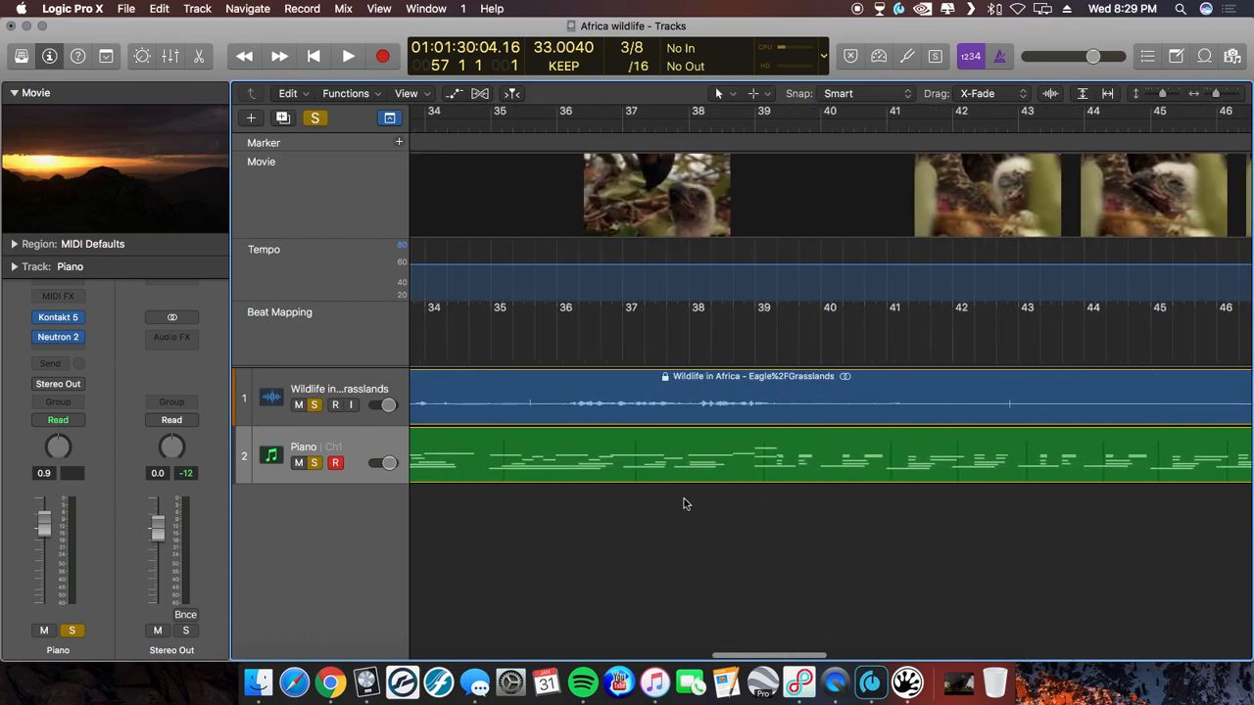
scroll(742, 503, "down", 10)
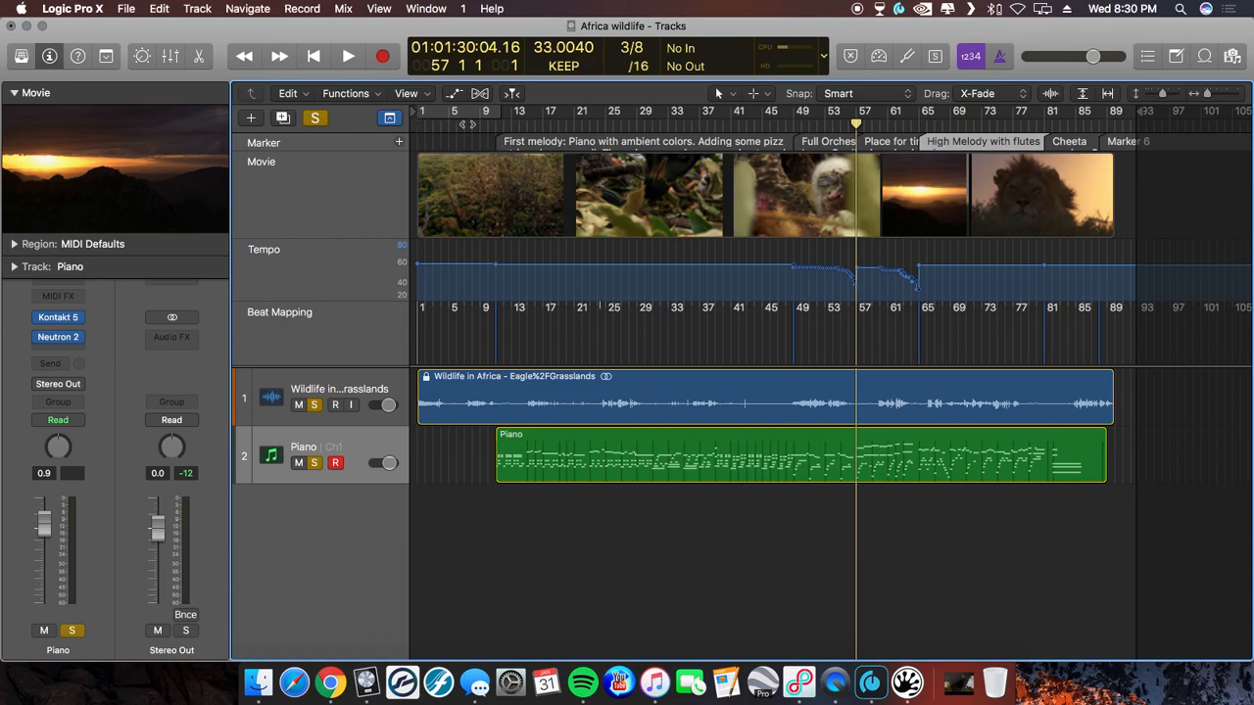
left_click(487, 123)
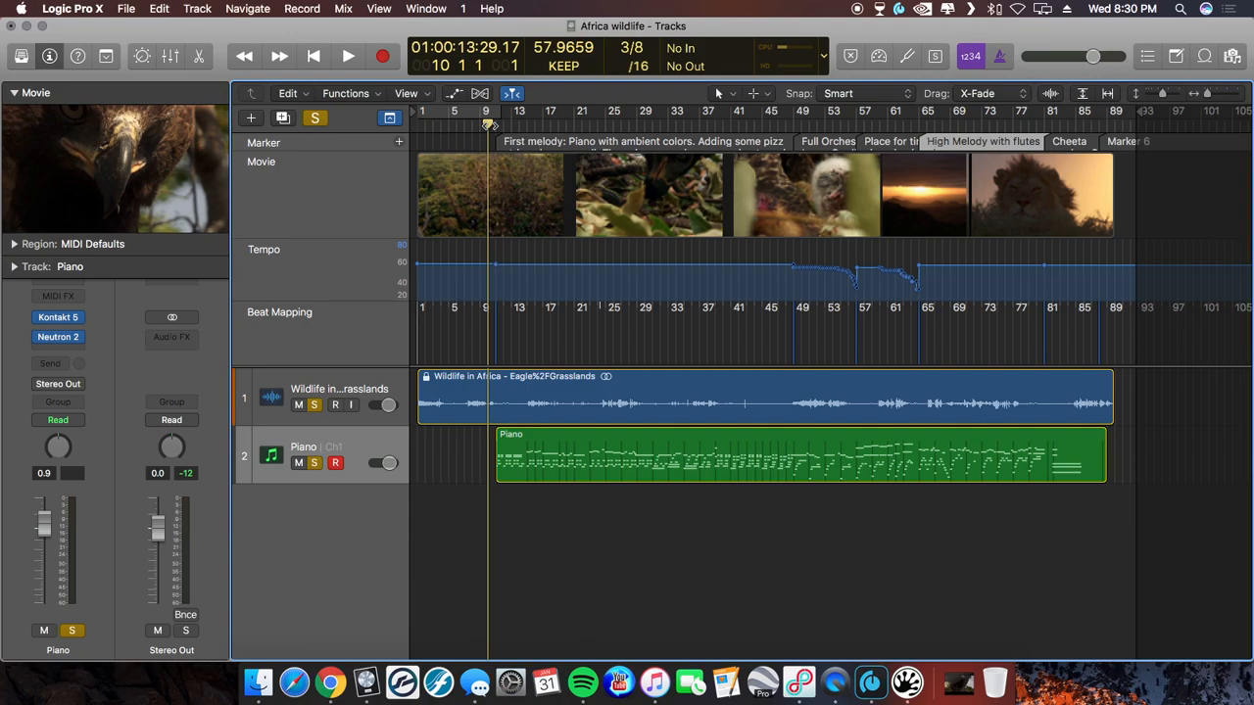
left_click(155, 169)
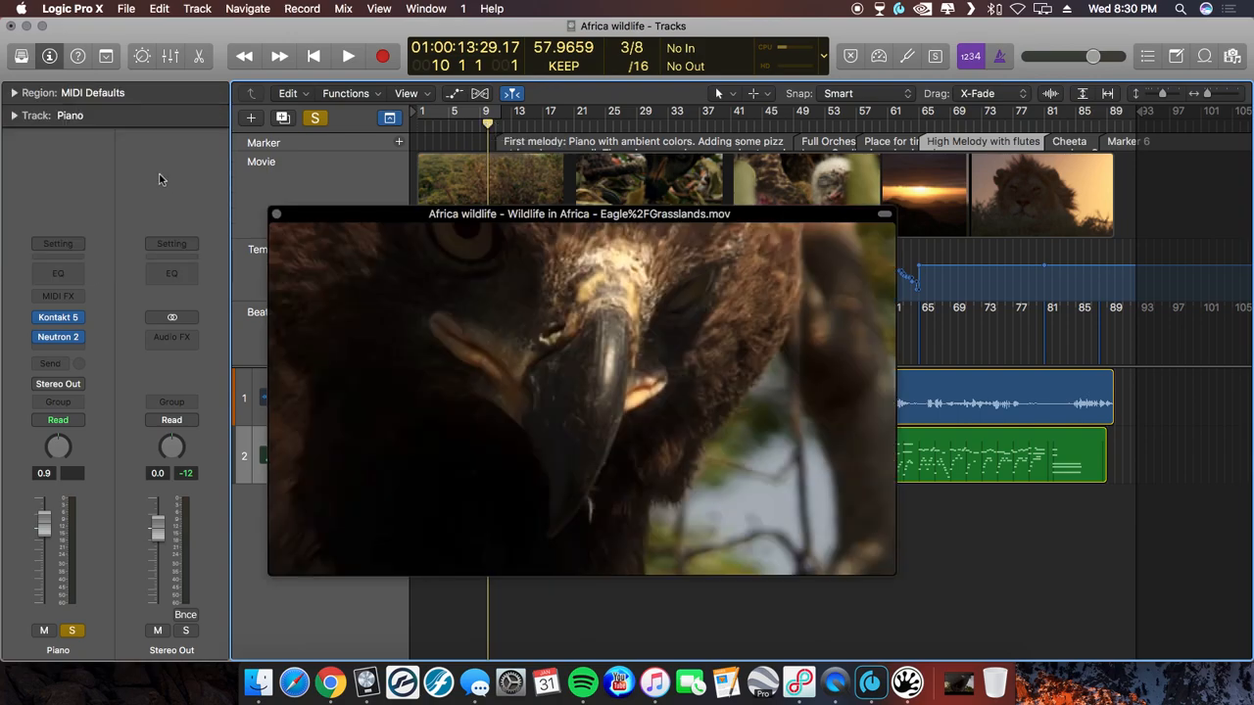
key("space")
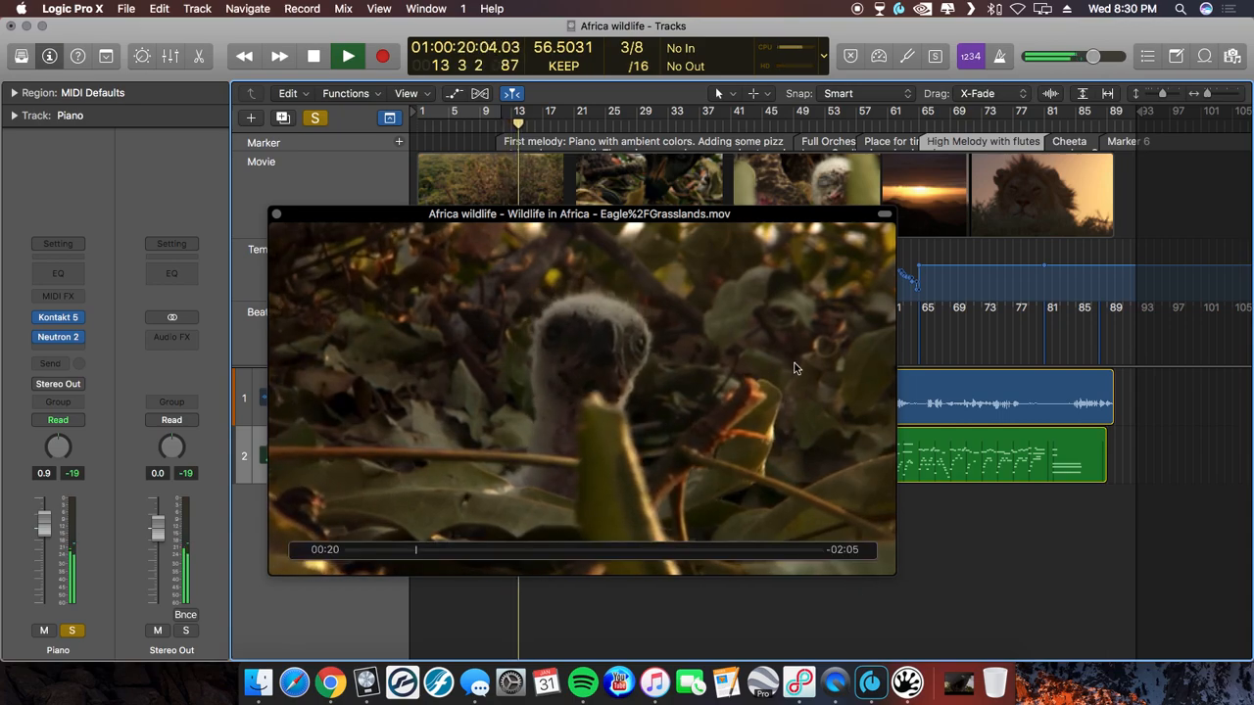
Move the floating movie window off the track headers, then close it.
left_click_drag(715, 232, 932, 190)
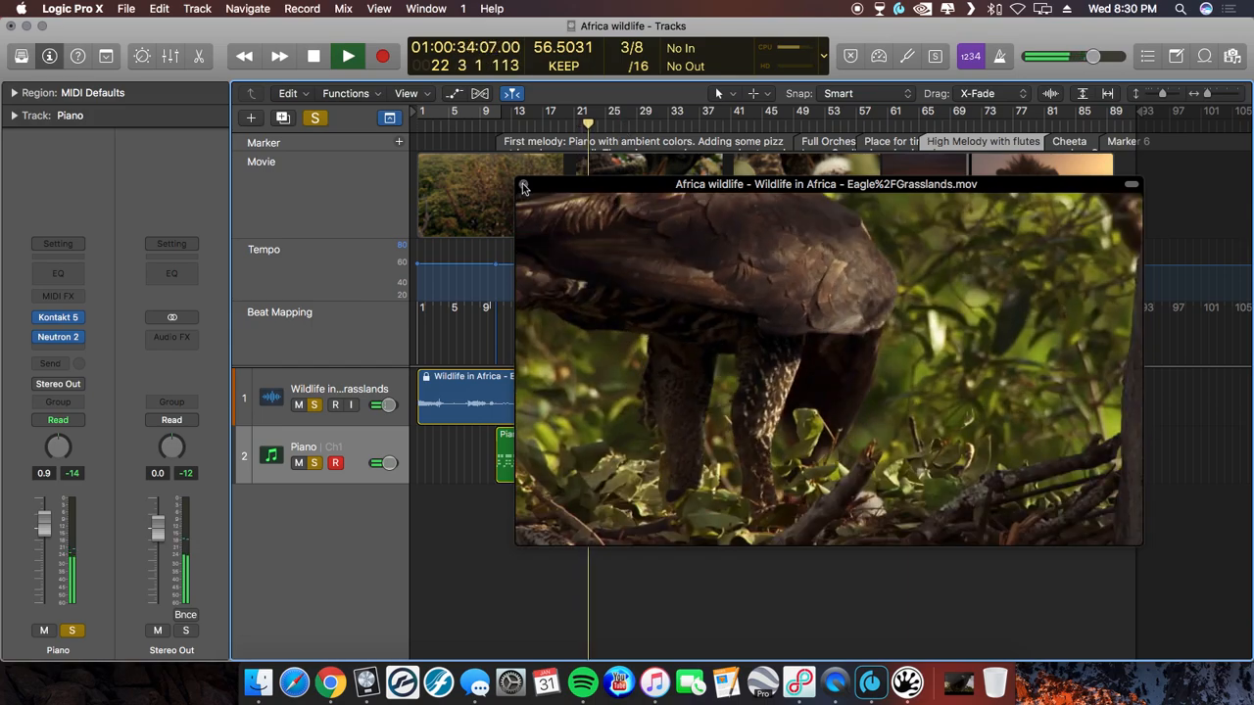
left_click(523, 185)
left_click(559, 448)
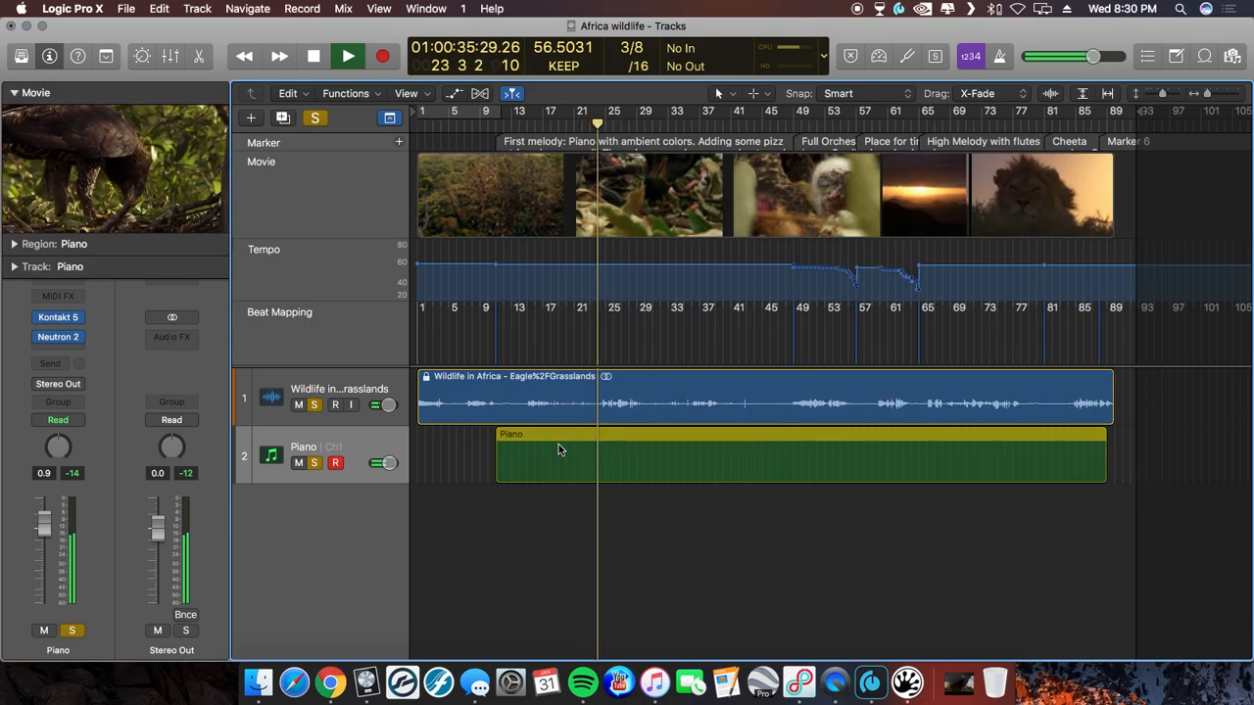
left_click_drag(559, 446, 604, 441)
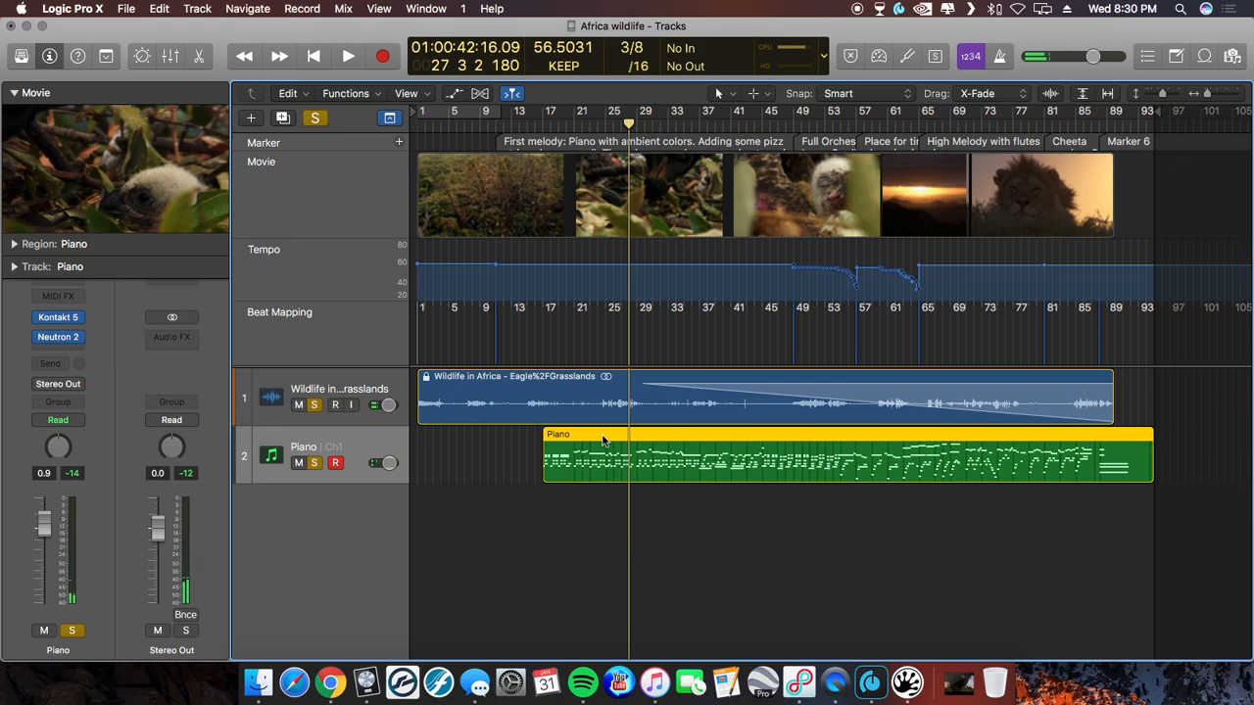
key("super+z")
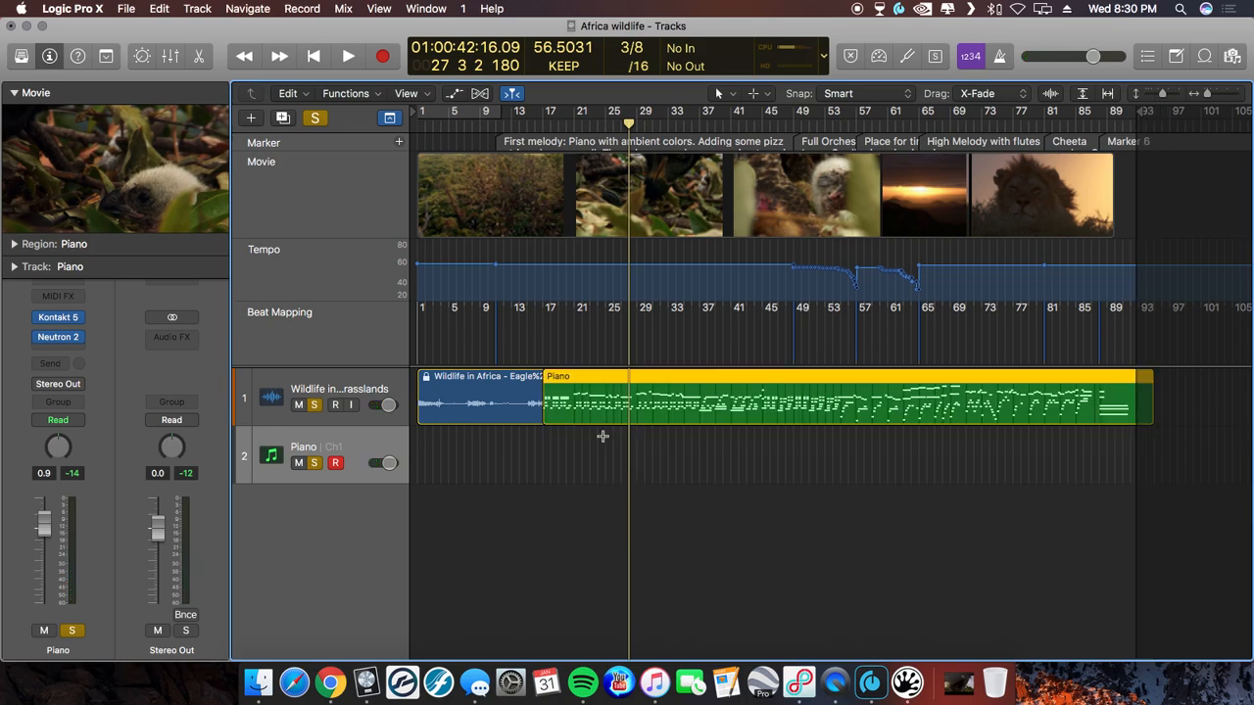
key("super+shift+z")
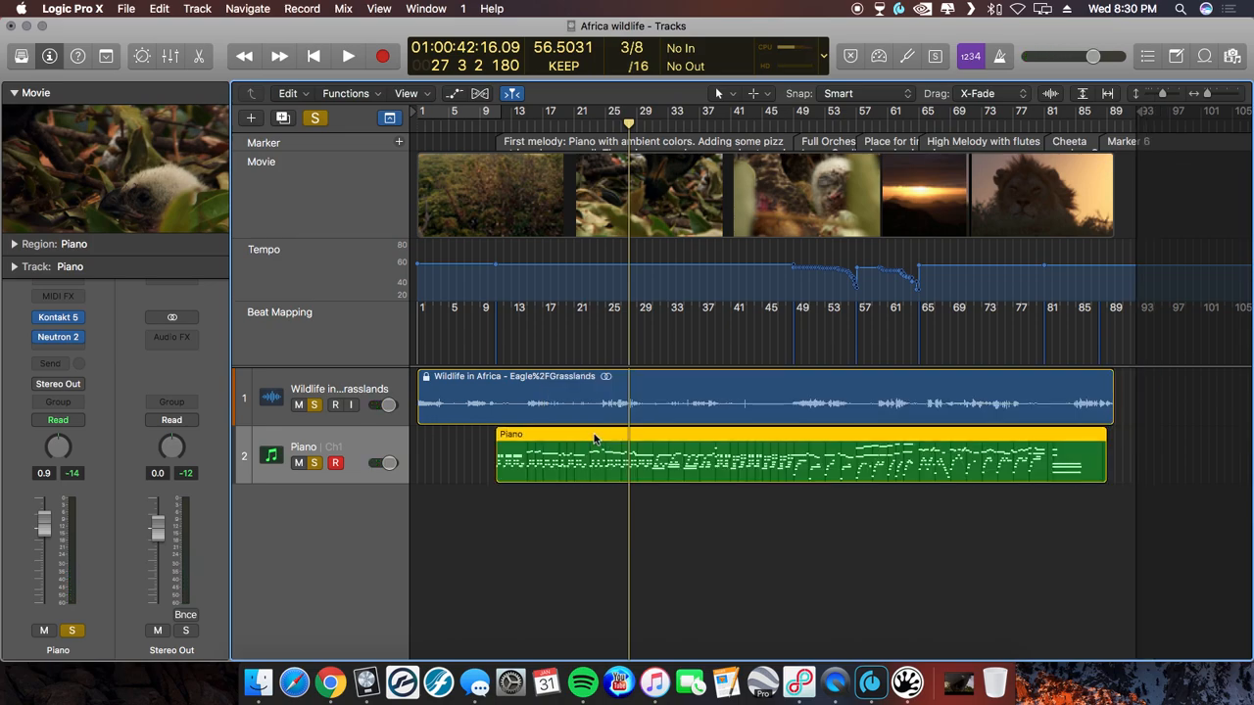
Open the Piano region in the Piano Roll and size the editor so the Piano track stays visible above it.
double_click(594, 438)
scroll(594, 438, "left", 10)
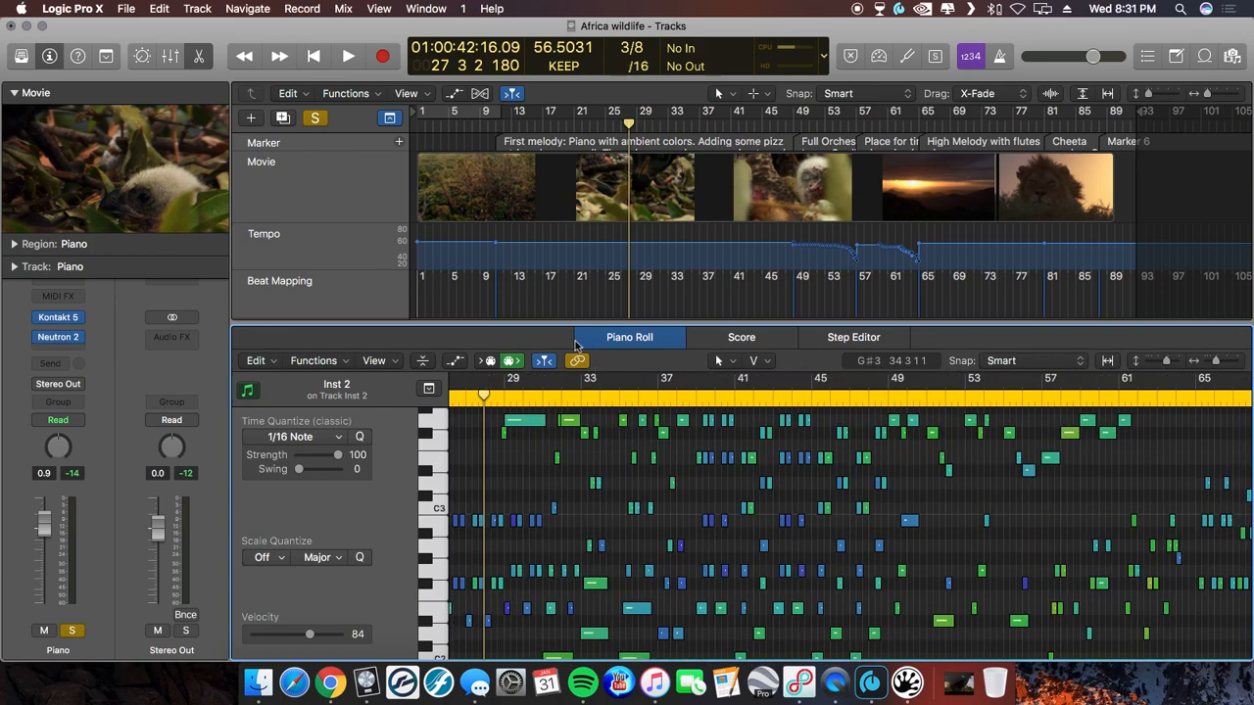
left_click_drag(563, 325, 570, 407)
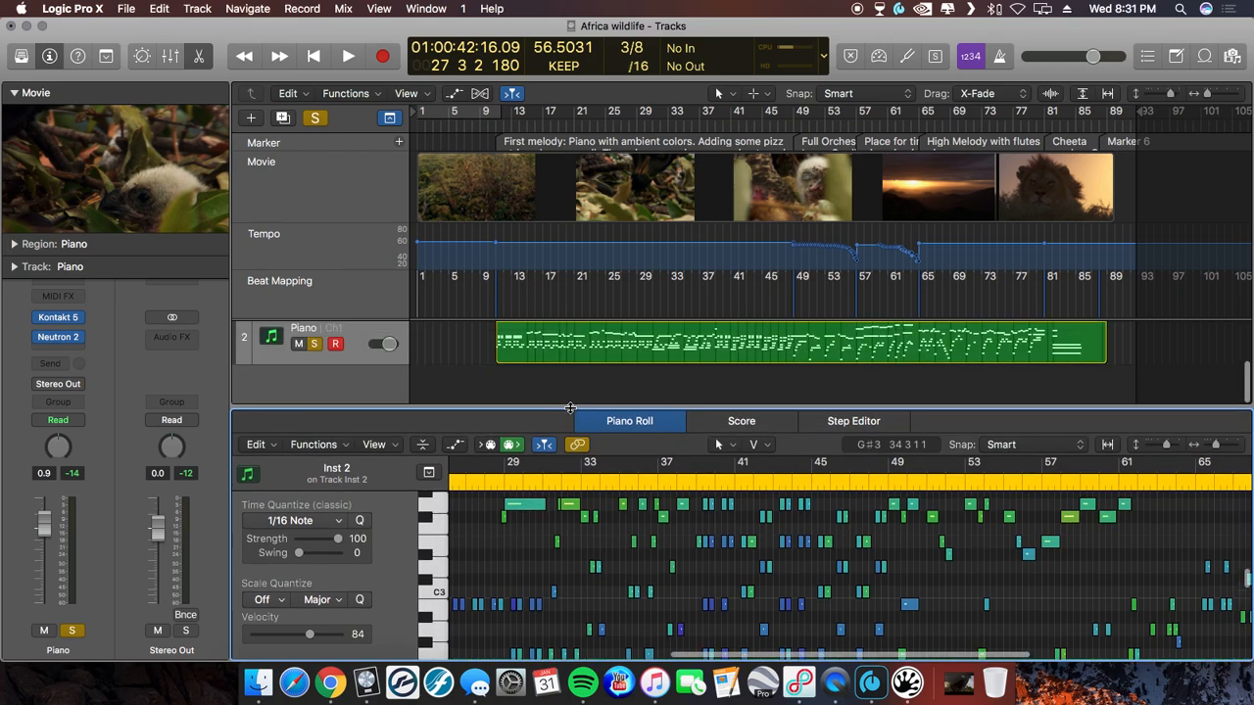
scroll(537, 527, "up", 2)
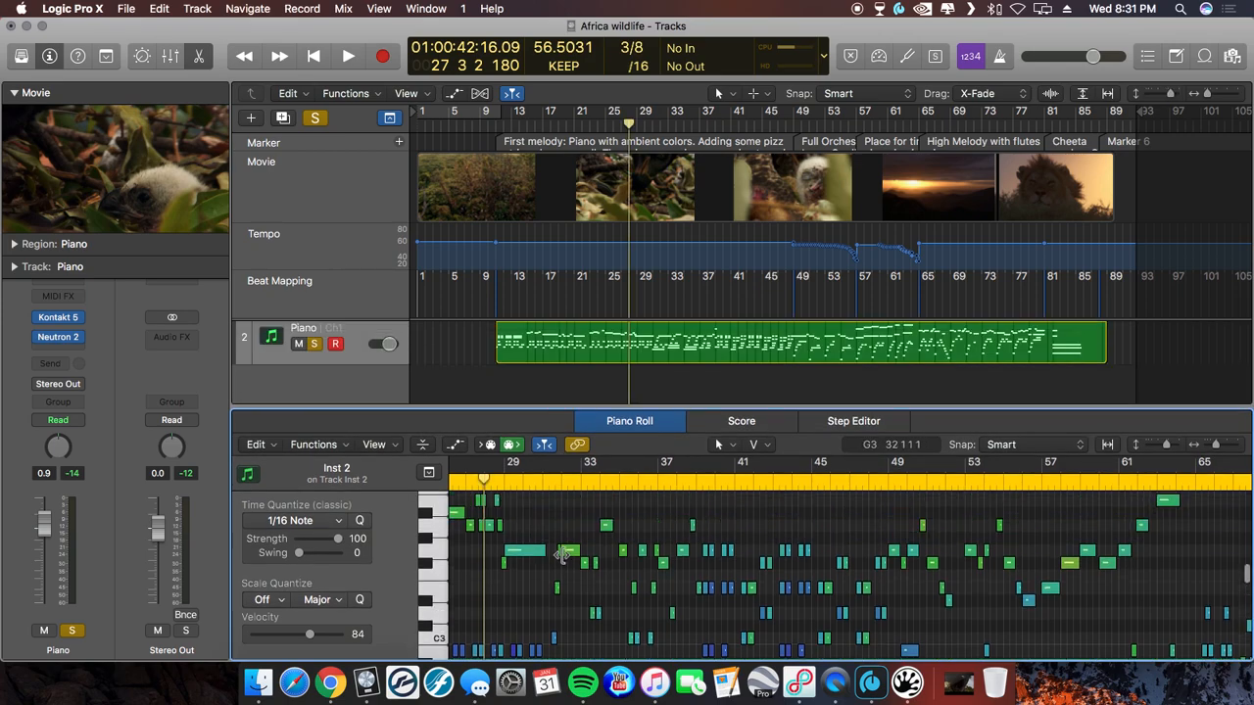
scroll(562, 555, "down", 3)
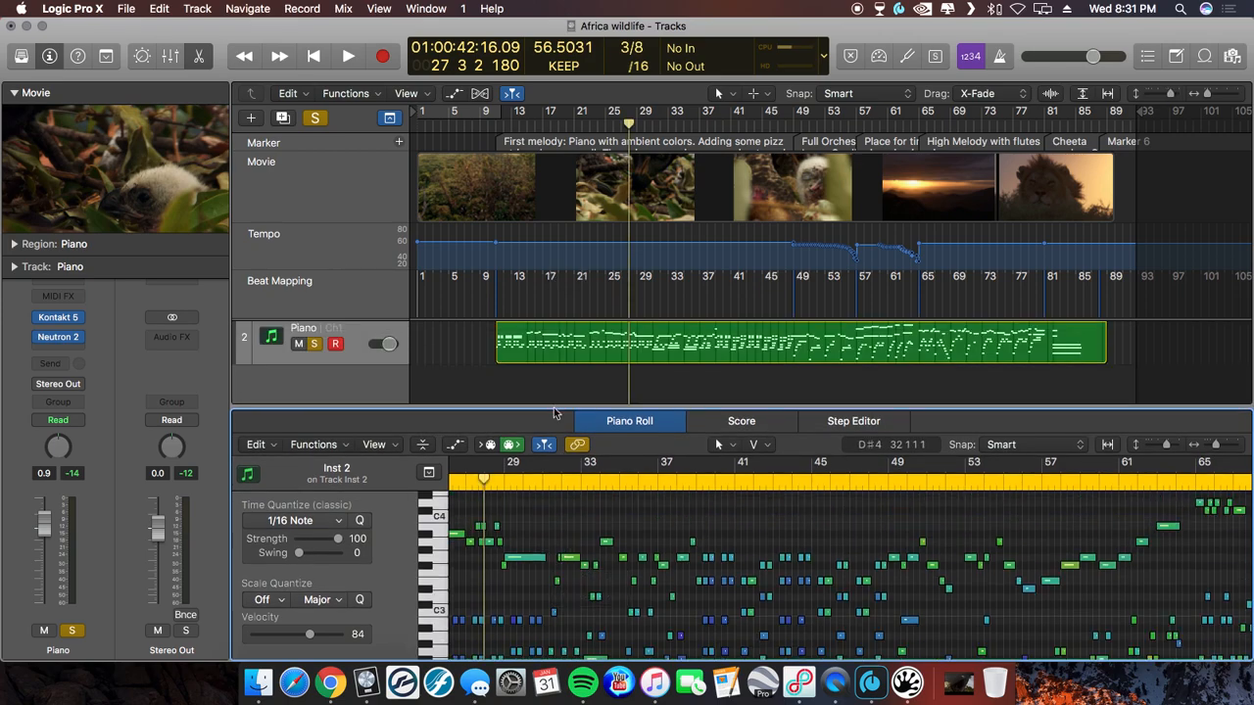
left_click_drag(551, 407, 553, 375)
Play the project from bar 10 with the Piano region's notes shown in the Piano Roll.
left_click(489, 126)
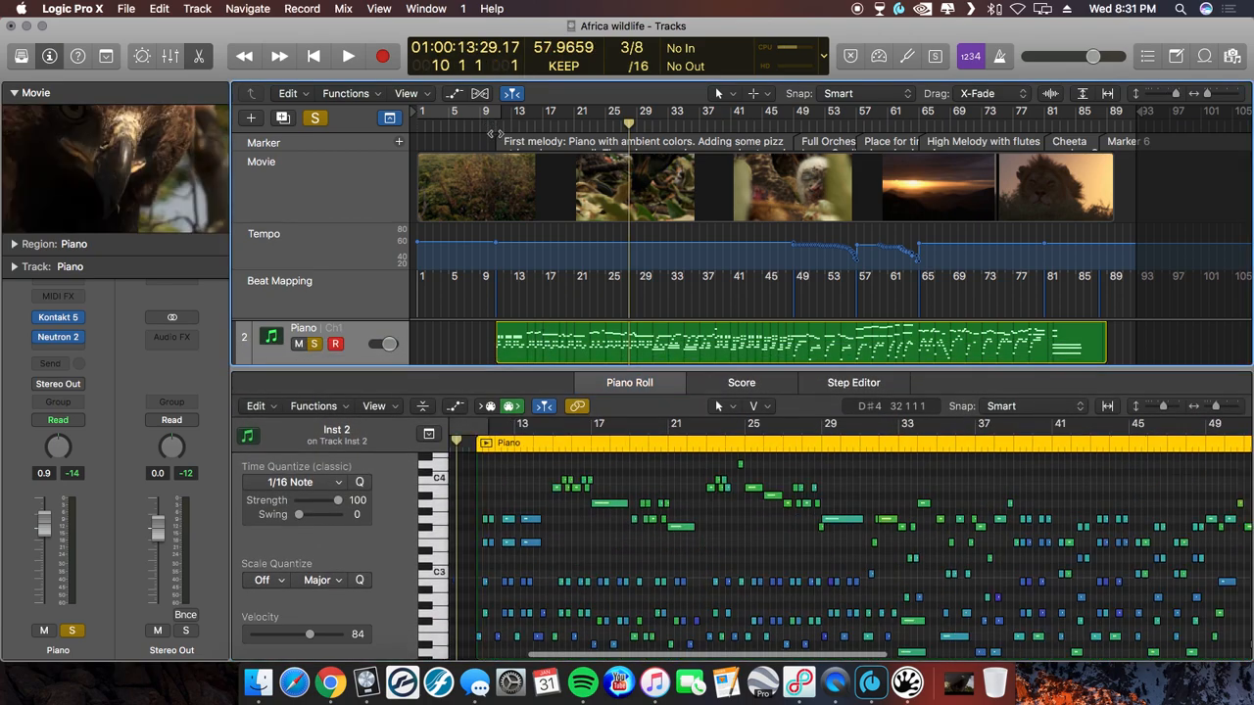
key("space")
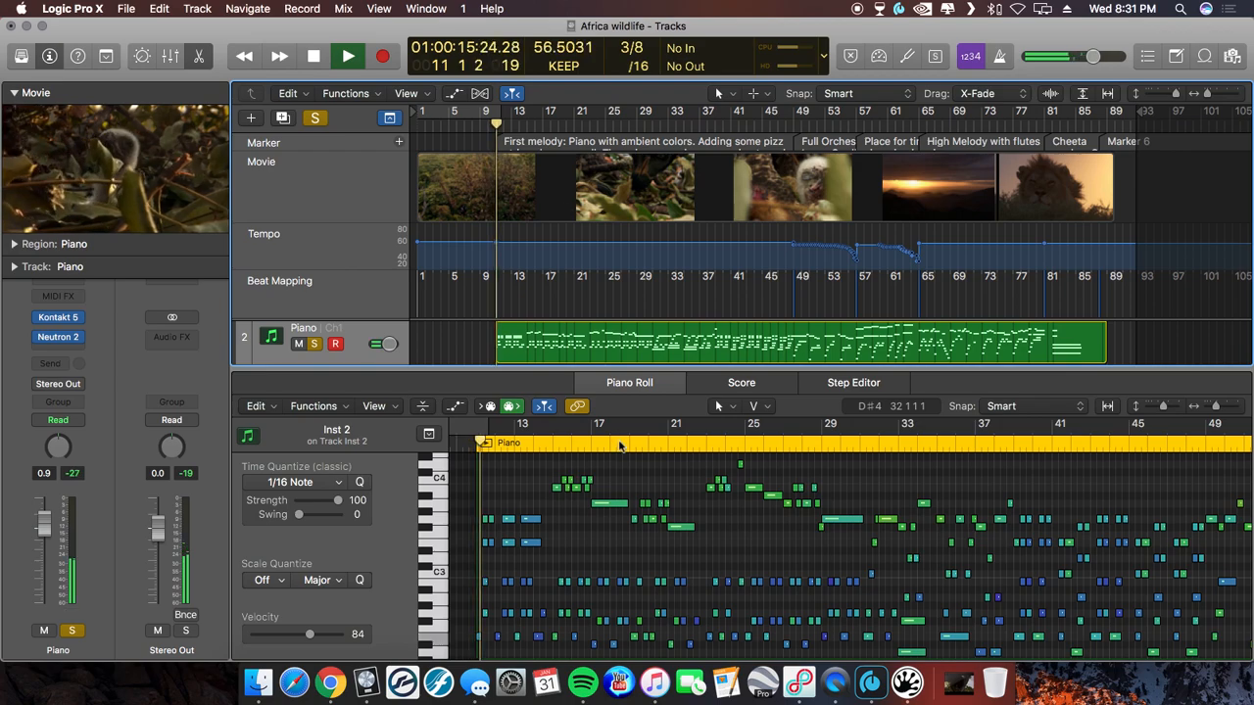